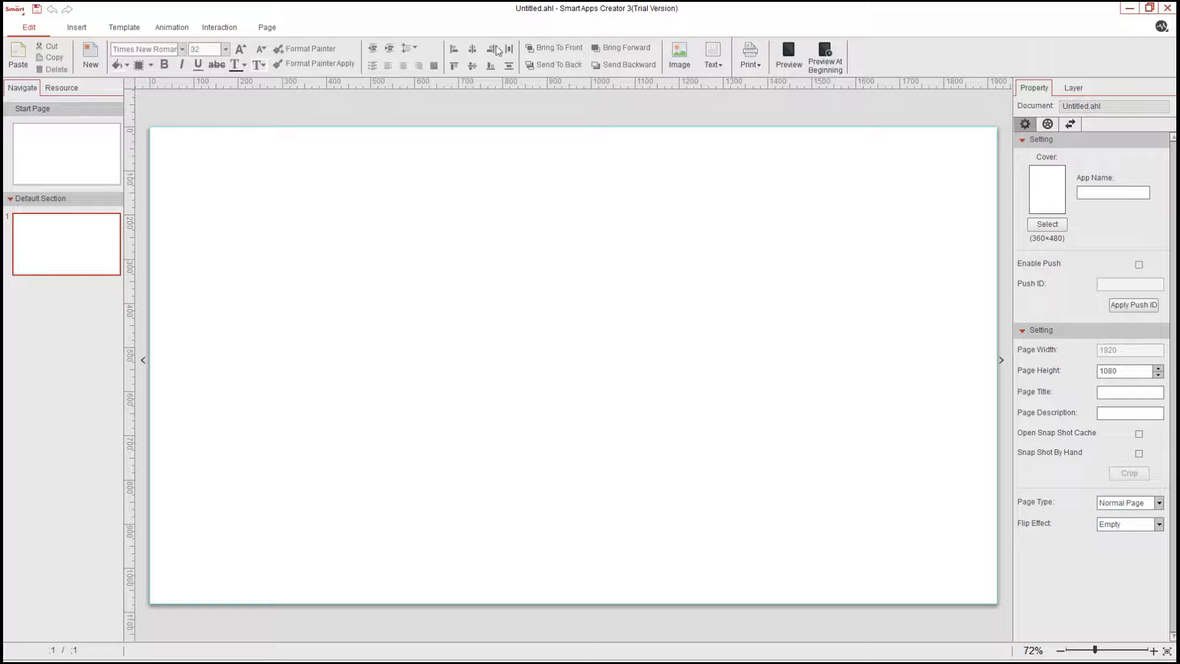
Create a new horizontal Android Phone project at 1920 × 1080
{"action": "left_click", "coordinate": [16, 10]}
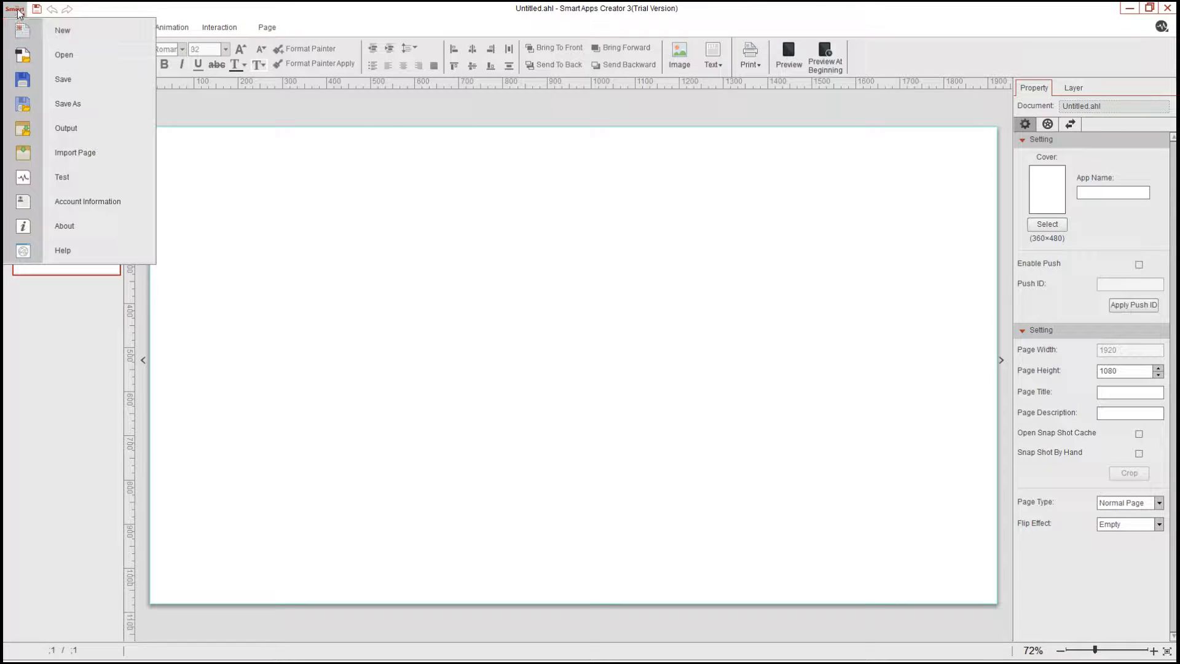
{"action": "left_click", "coordinate": [17, 12]}
{"action": "left_click", "coordinate": [19, 13]}
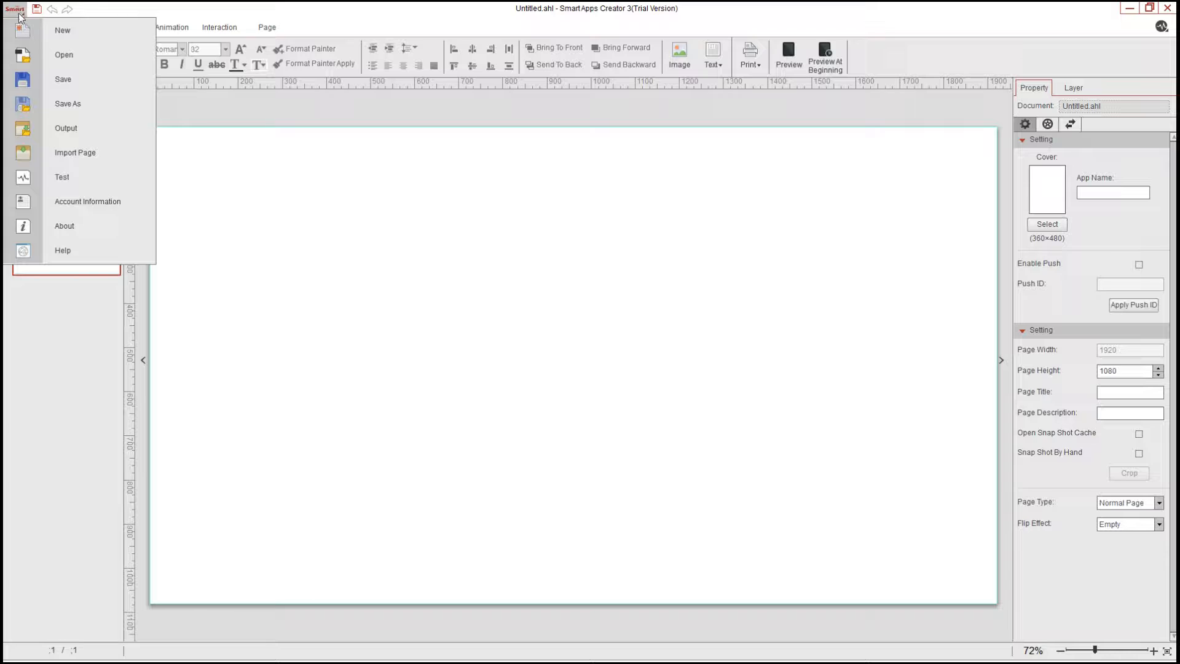
{"action": "left_click", "coordinate": [84, 38]}
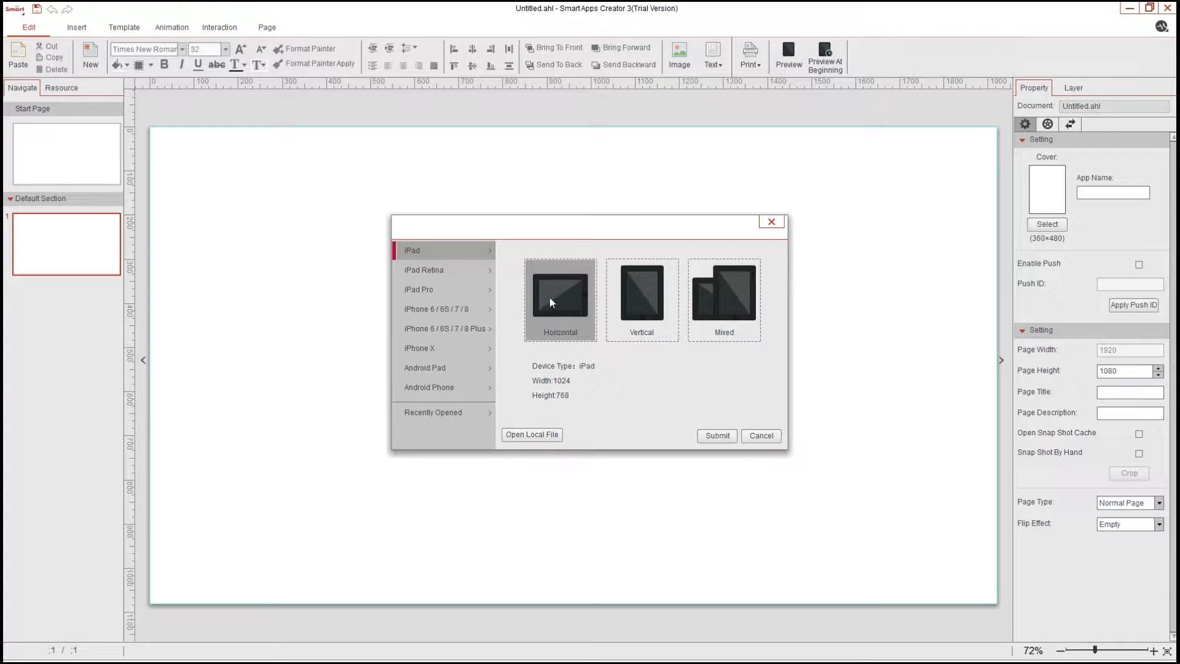
{"action": "left_click", "coordinate": [453, 389]}
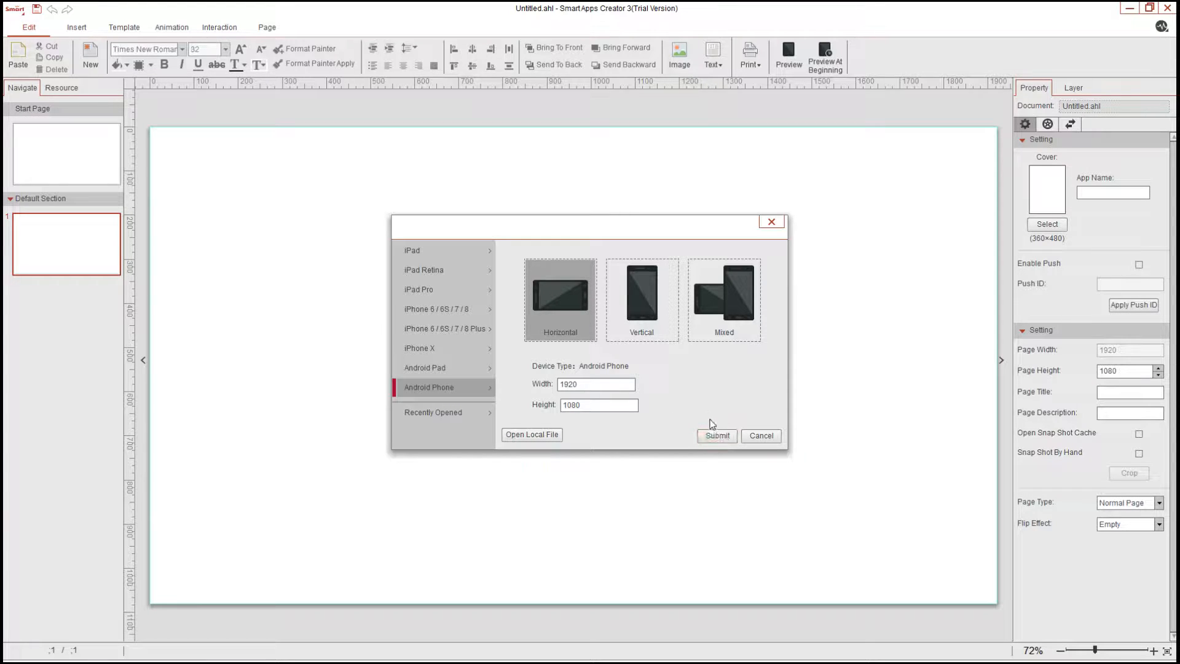
{"action": "left_click", "coordinate": [723, 441]}
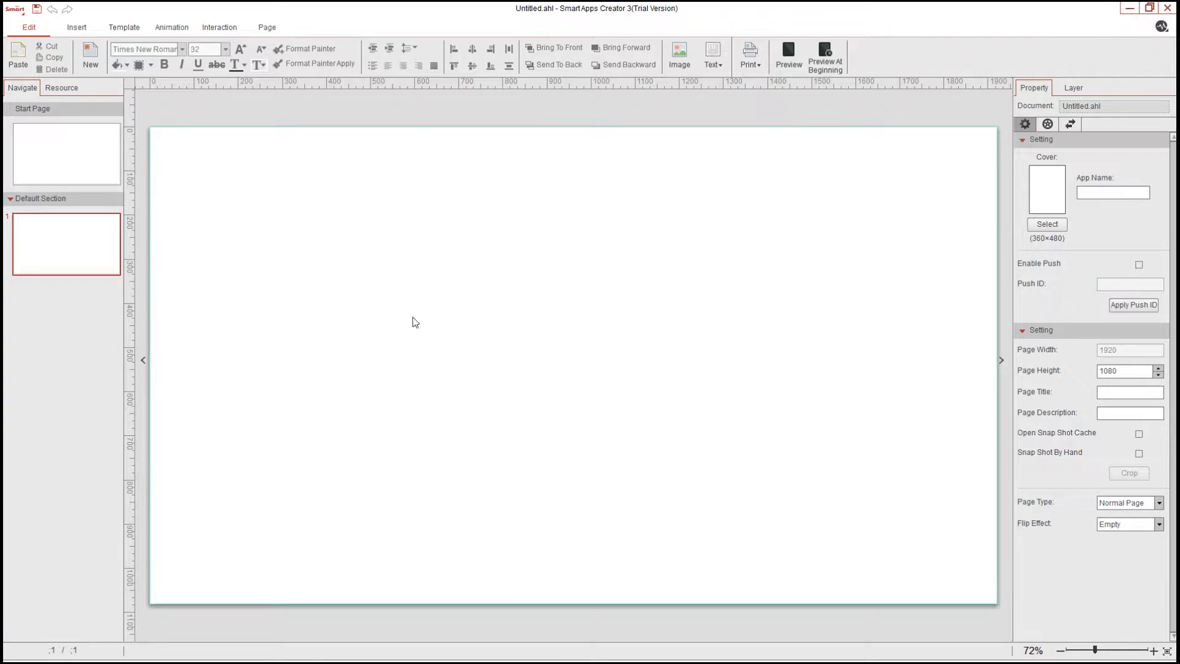
On the Start Page, add the snowy landscape image and stretch it horizontally to fill the whole page
{"action": "left_click", "coordinate": [78, 174]}
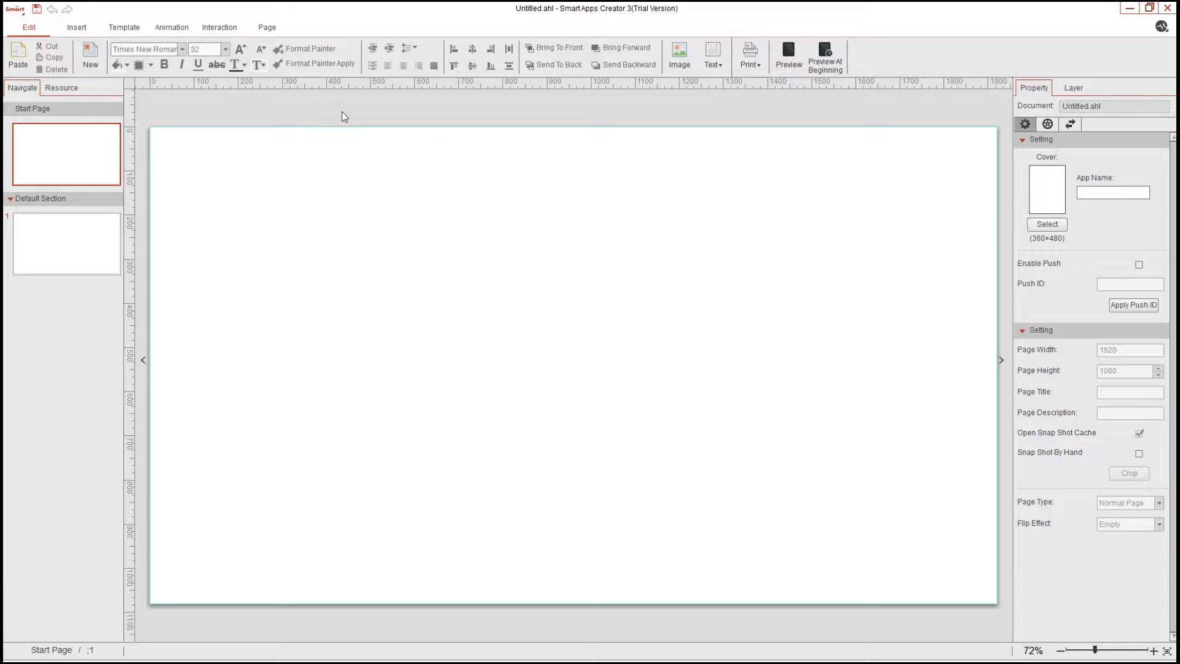
{"action": "left_click", "coordinate": [498, 312]}
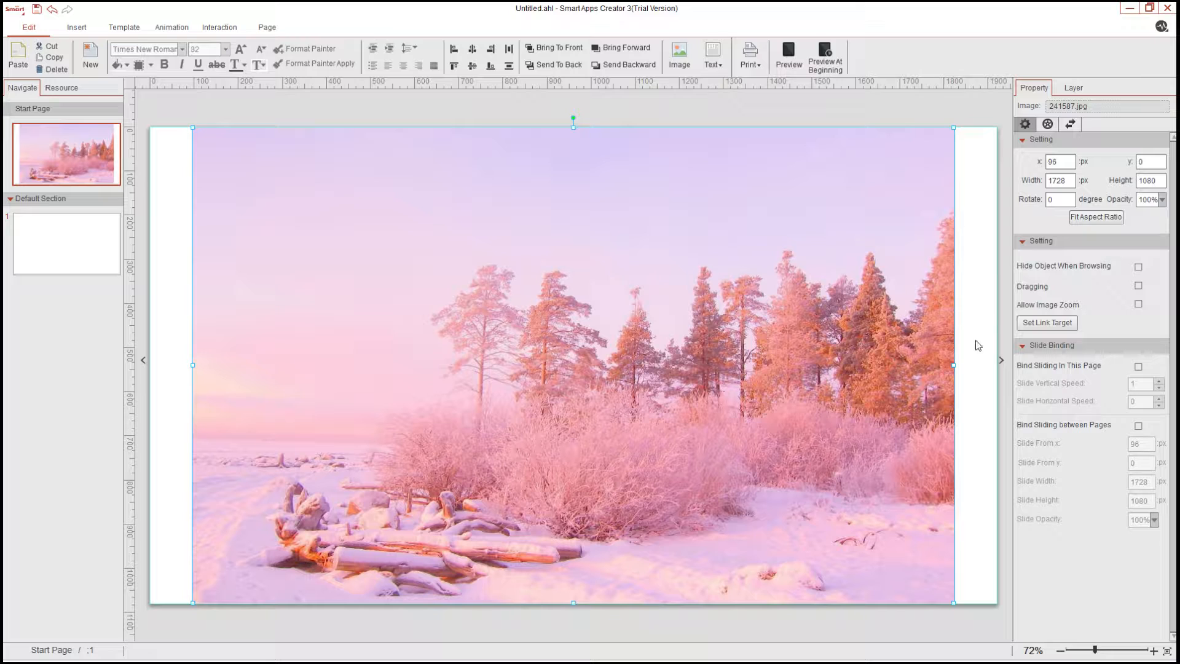
{"action": "left_click_drag", "start_coordinate": [954, 366], "coordinate": [993, 365]}
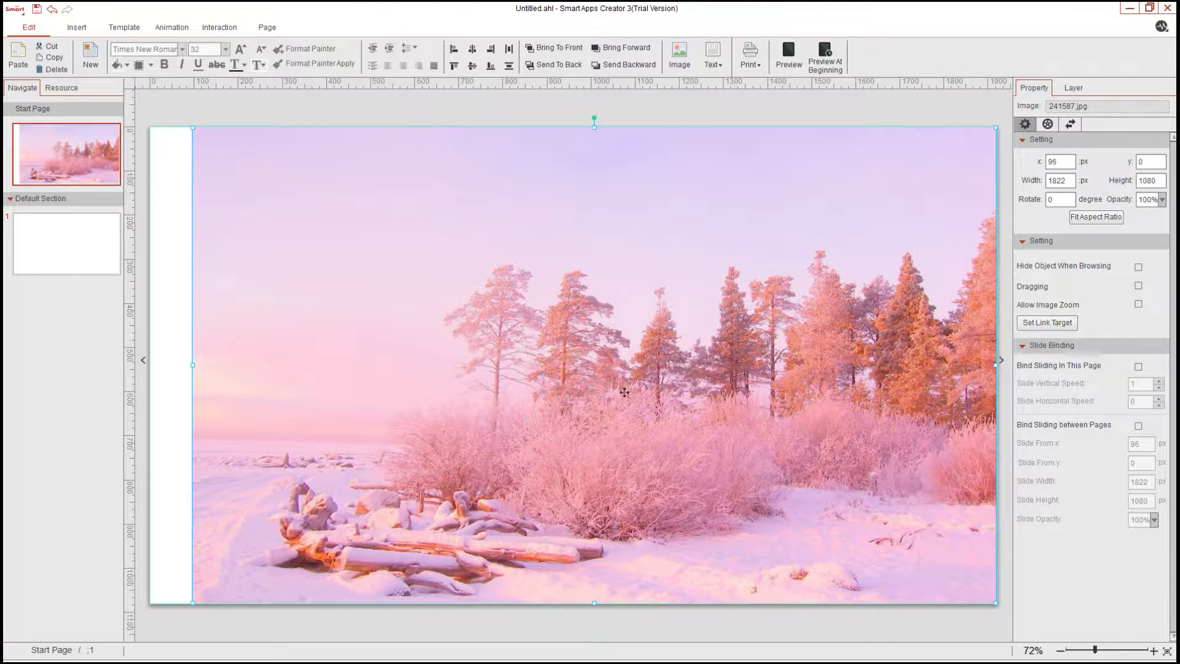
{"action": "left_click_drag", "start_coordinate": [195, 365], "coordinate": [146, 362]}
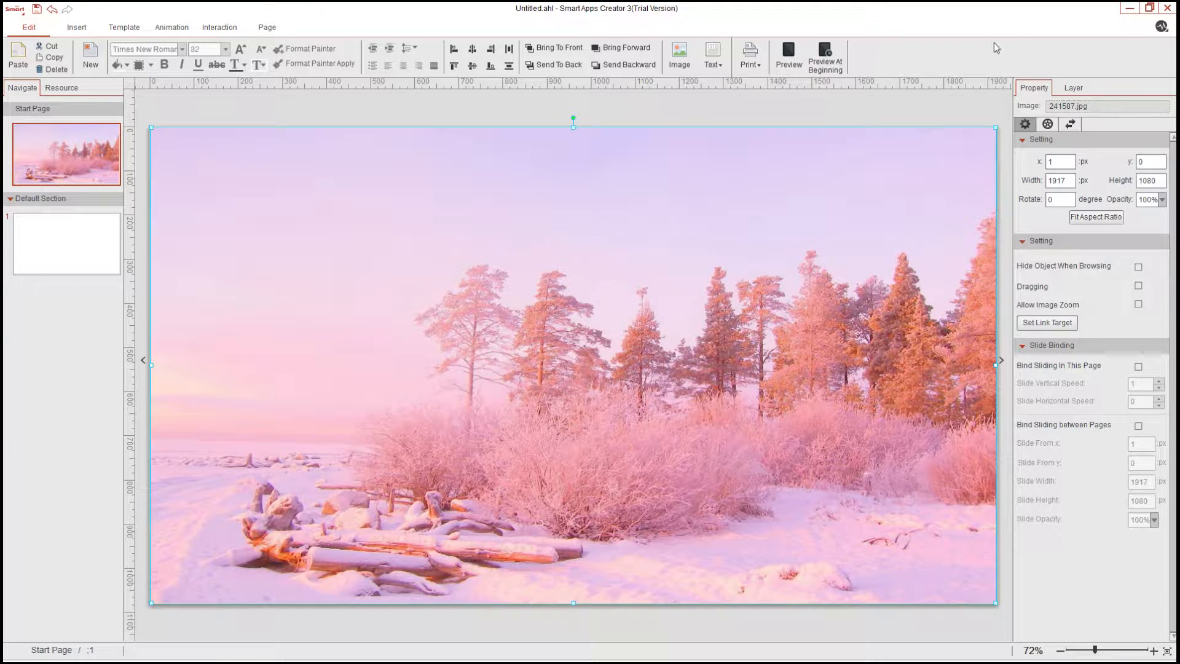
Insert a horizontal text box and move it near the top centre of the page
{"action": "left_click", "coordinate": [78, 29]}
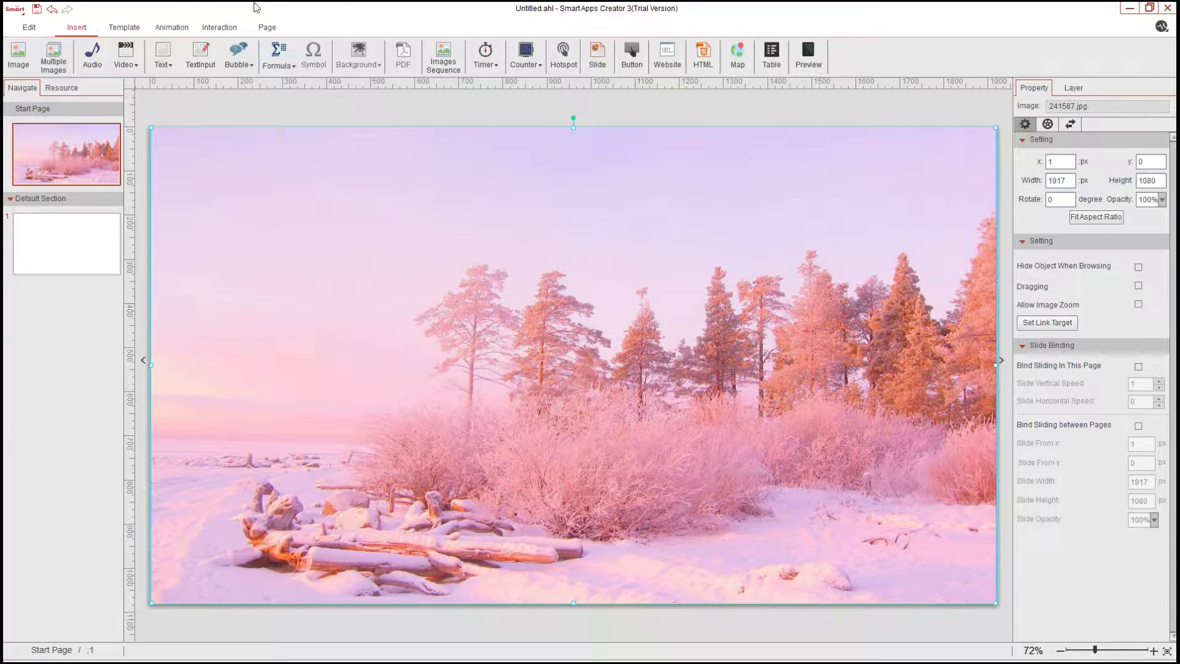
{"action": "left_click", "coordinate": [162, 57]}
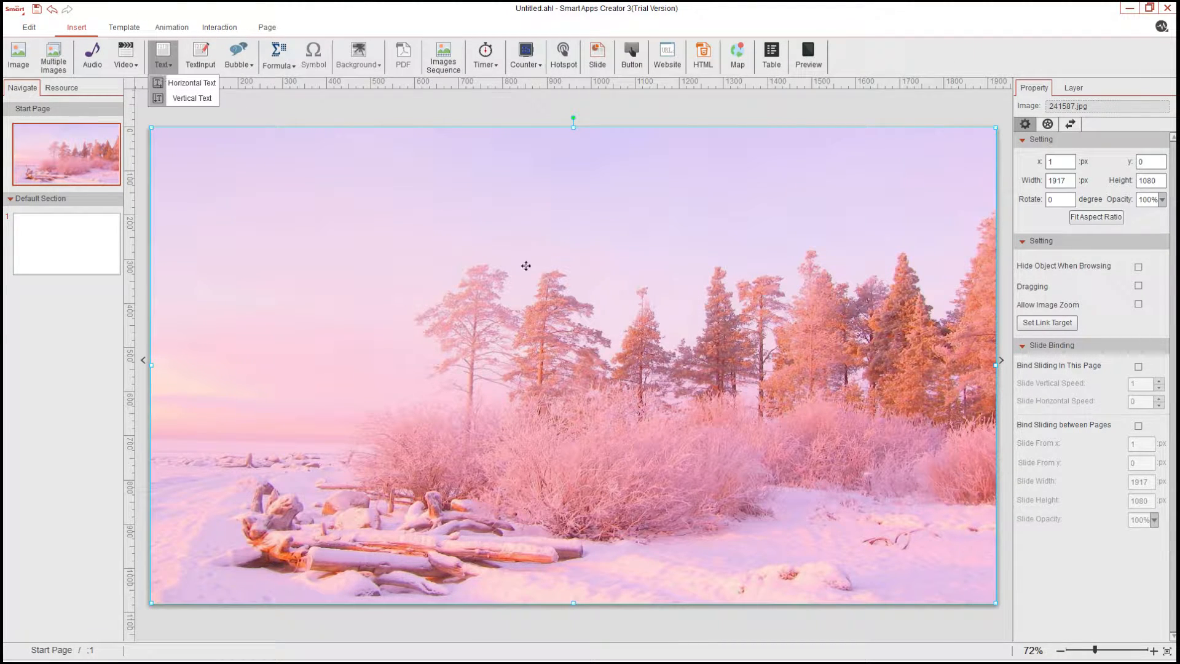
{"action": "left_click", "coordinate": [164, 102]}
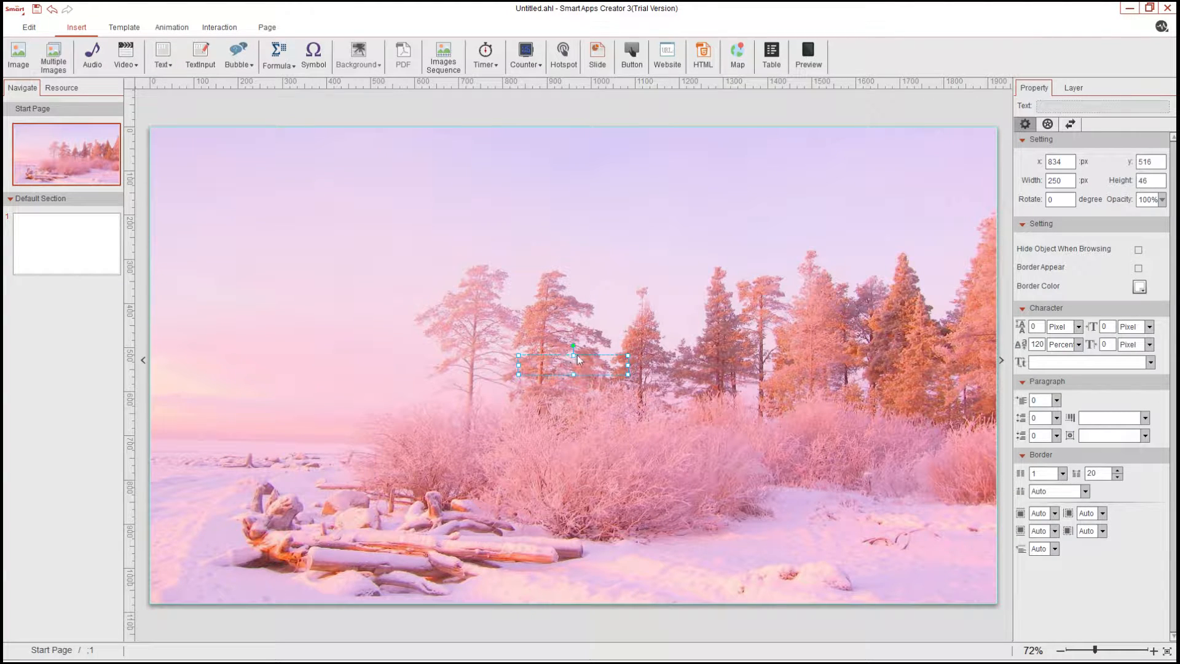
{"action": "left_click_drag", "start_coordinate": [577, 356], "coordinate": [569, 189]}
Paste the title text “Multimedia Berbasis Komputer (Computer-BasedMultimedia)” into the box and enlarge the box to fit it
{"action": "double_click", "coordinate": [582, 201]}
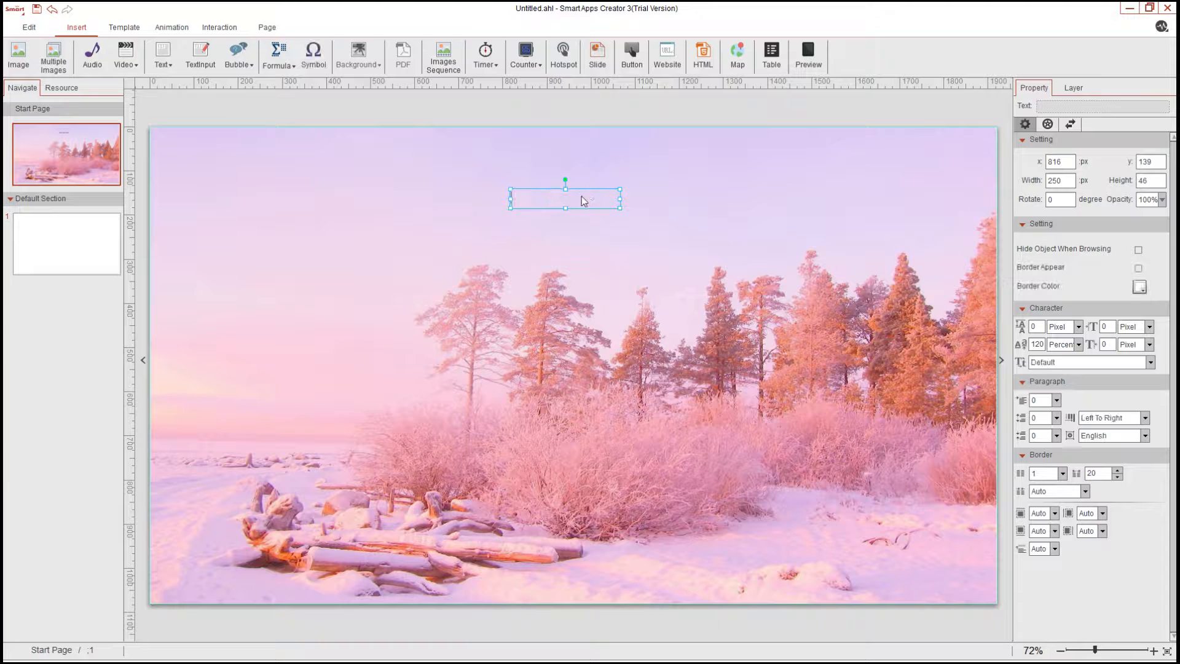
{"action": "type", "text": "BasedMultimedia)"}
{"action": "left_click_drag", "start_coordinate": [619, 198], "coordinate": [725, 199]}
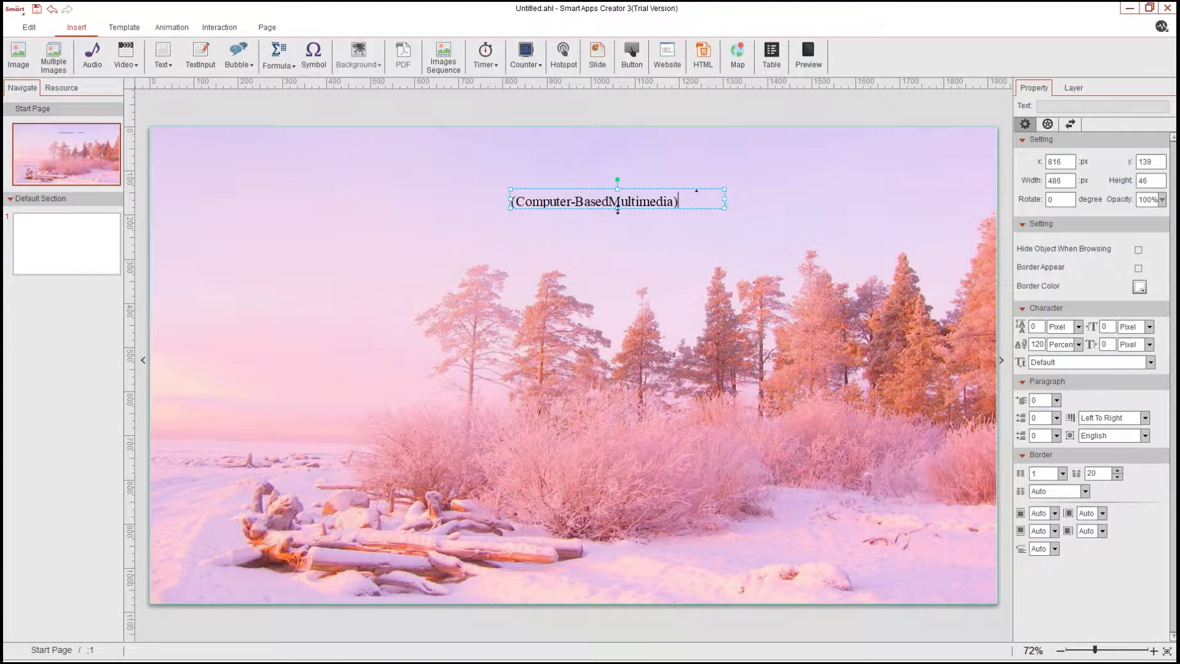
{"action": "left_click_drag", "start_coordinate": [618, 207], "coordinate": [620, 223]}
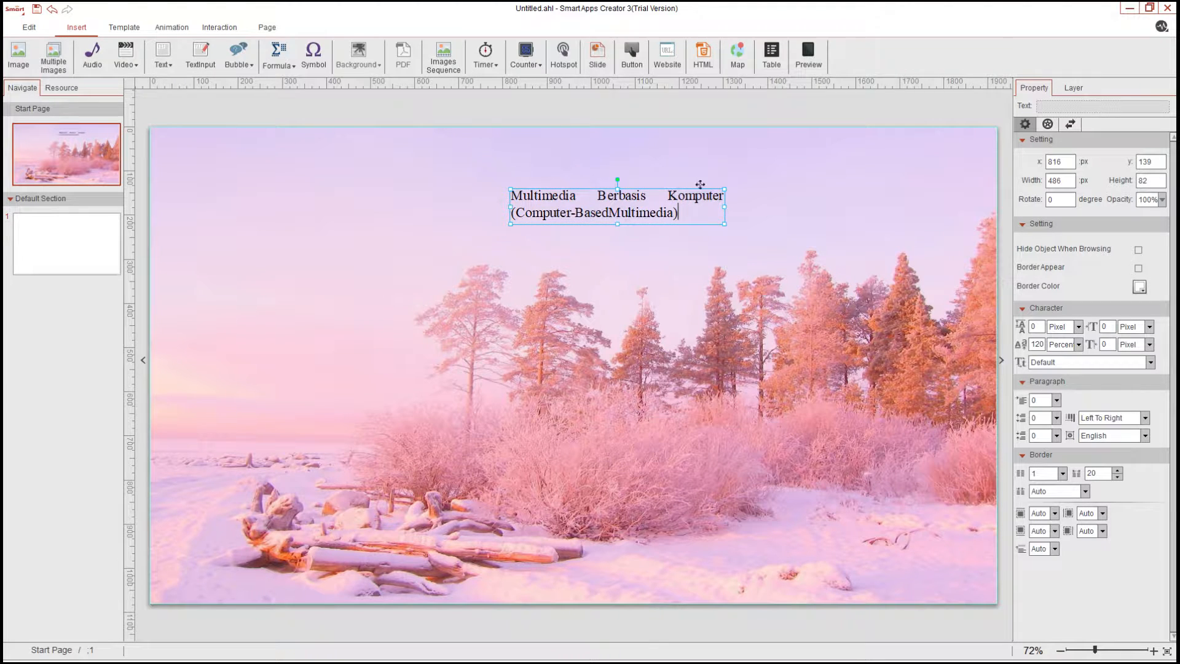
Center-align the title text and move the title box slightly up and left
{"action": "double_click", "coordinate": [675, 214]}
{"action": "left_click", "coordinate": [744, 326]}
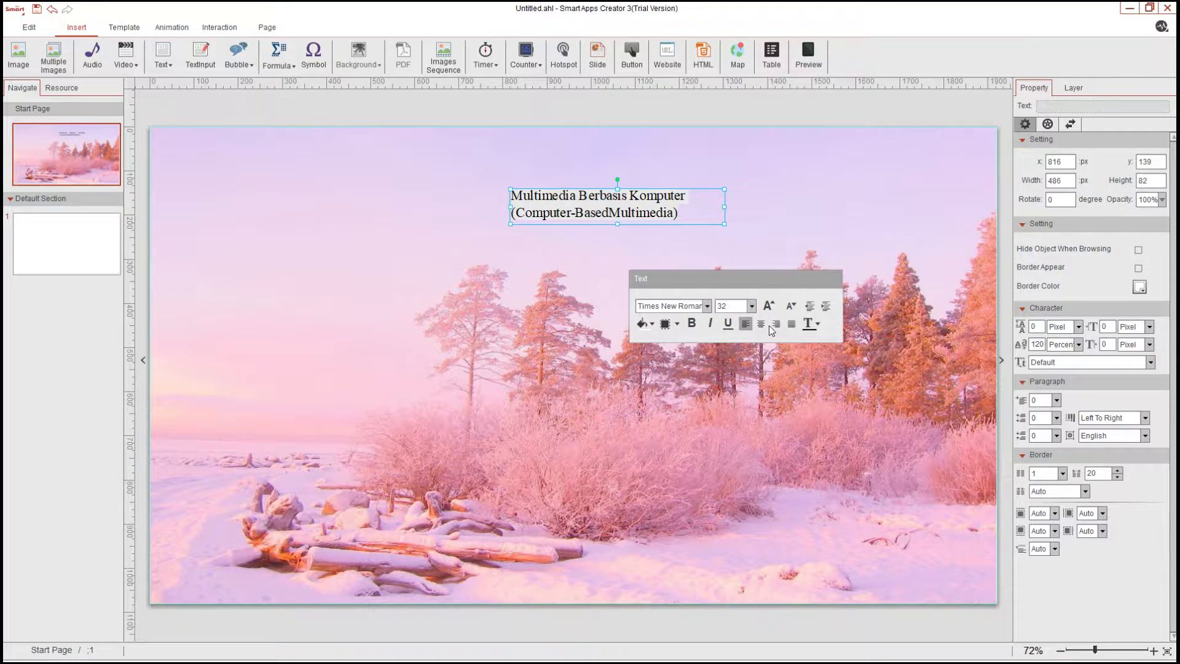
{"action": "left_click", "coordinate": [761, 325]}
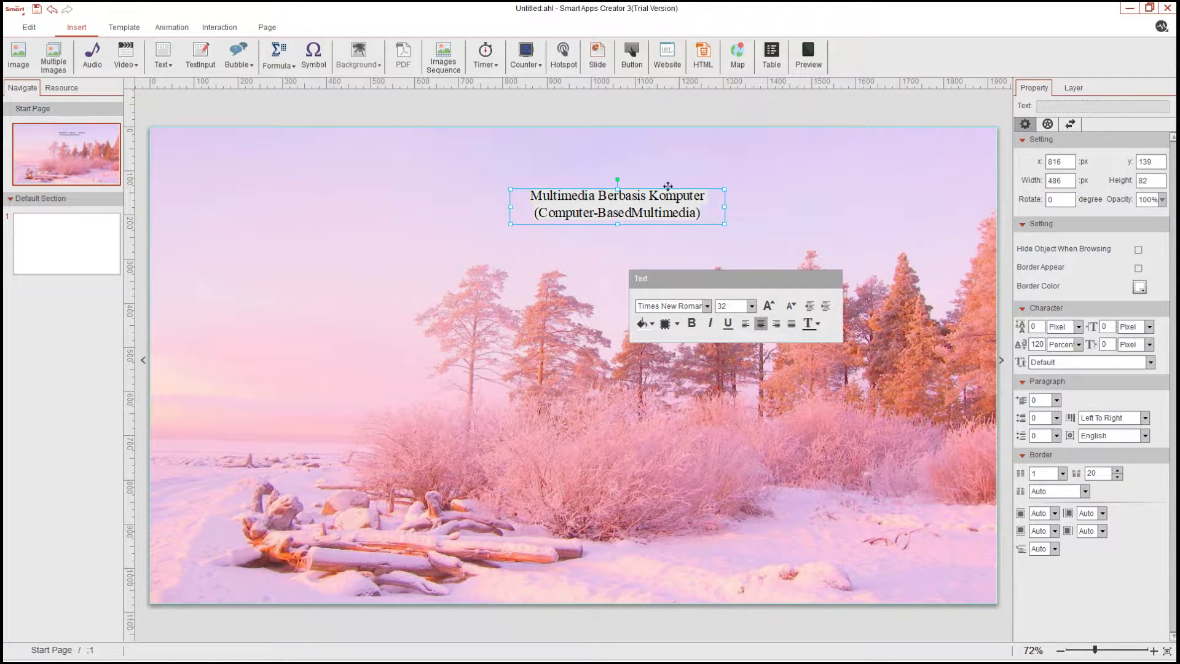
{"action": "left_click_drag", "start_coordinate": [668, 185], "coordinate": [631, 182]}
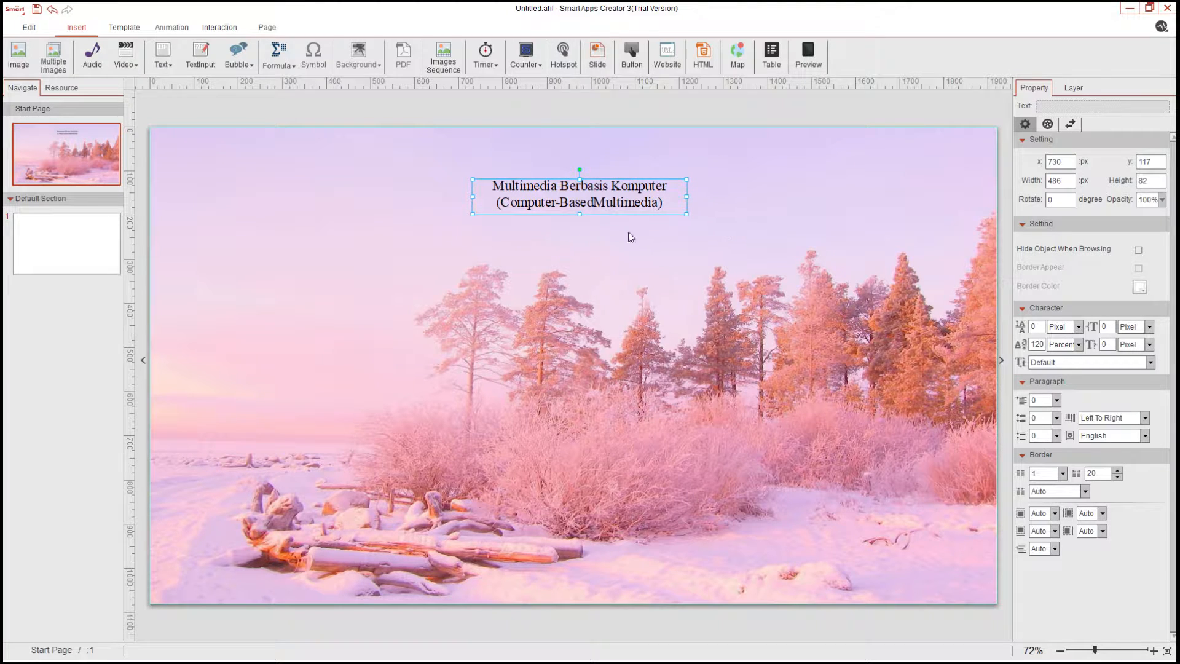
Correct the title to read “Computer-Based Multimedia” and widen the title box
{"action": "left_click", "coordinate": [595, 204]}
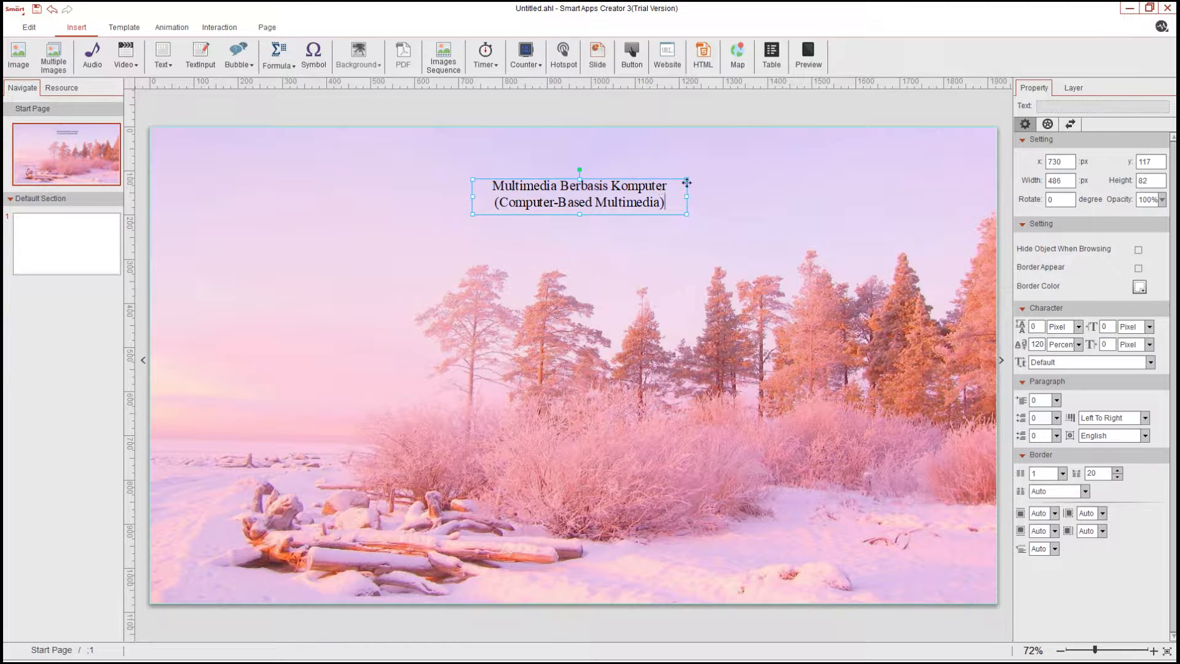
{"action": "left_click_drag", "start_coordinate": [687, 183], "coordinate": [637, 169]}
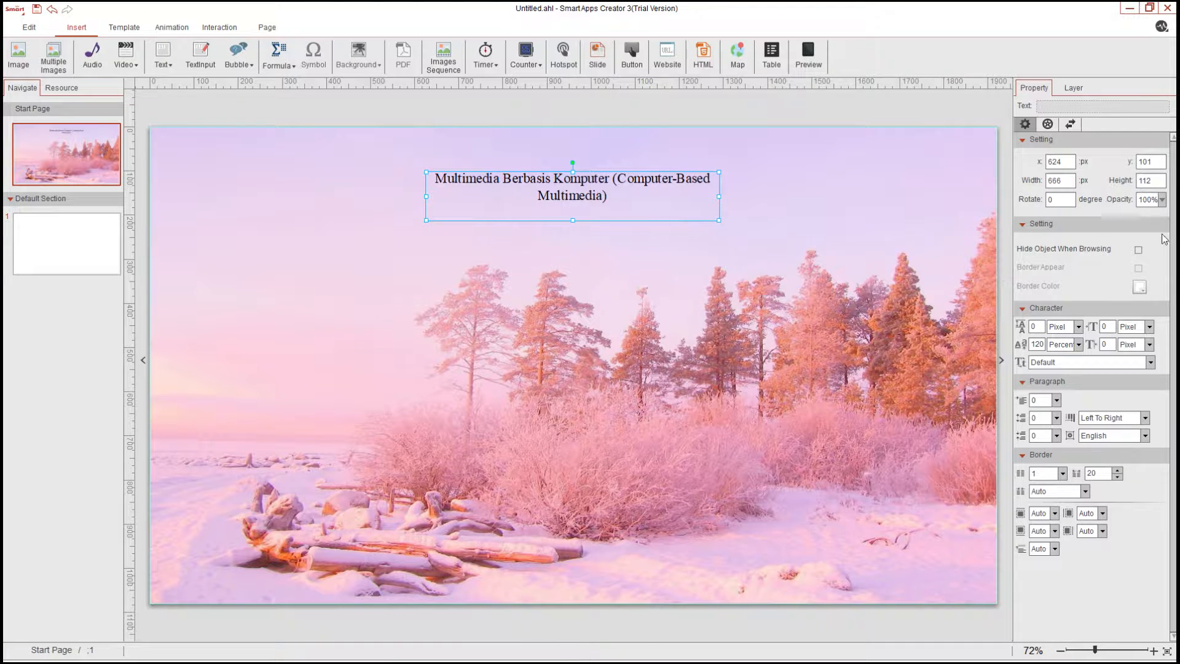
Select all the title text and increase its font size by two steps from 32
{"action": "double_click", "coordinate": [636, 203]}
{"action": "key", "text": "ctrl+a"}
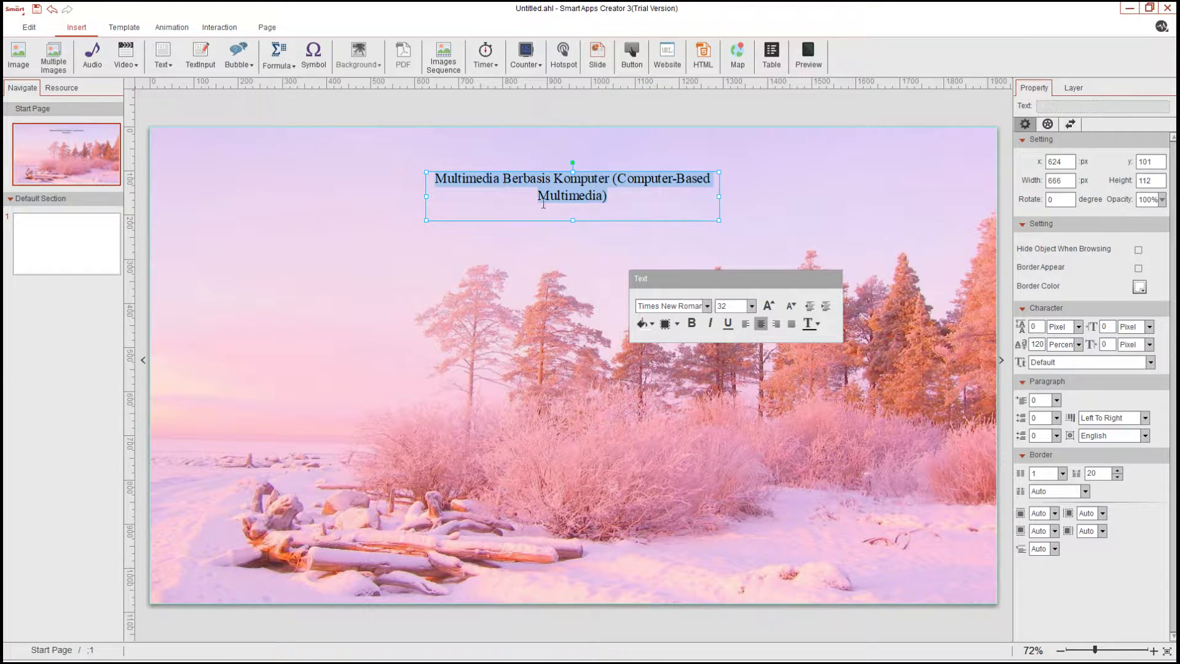
{"action": "left_click", "coordinate": [769, 306]}
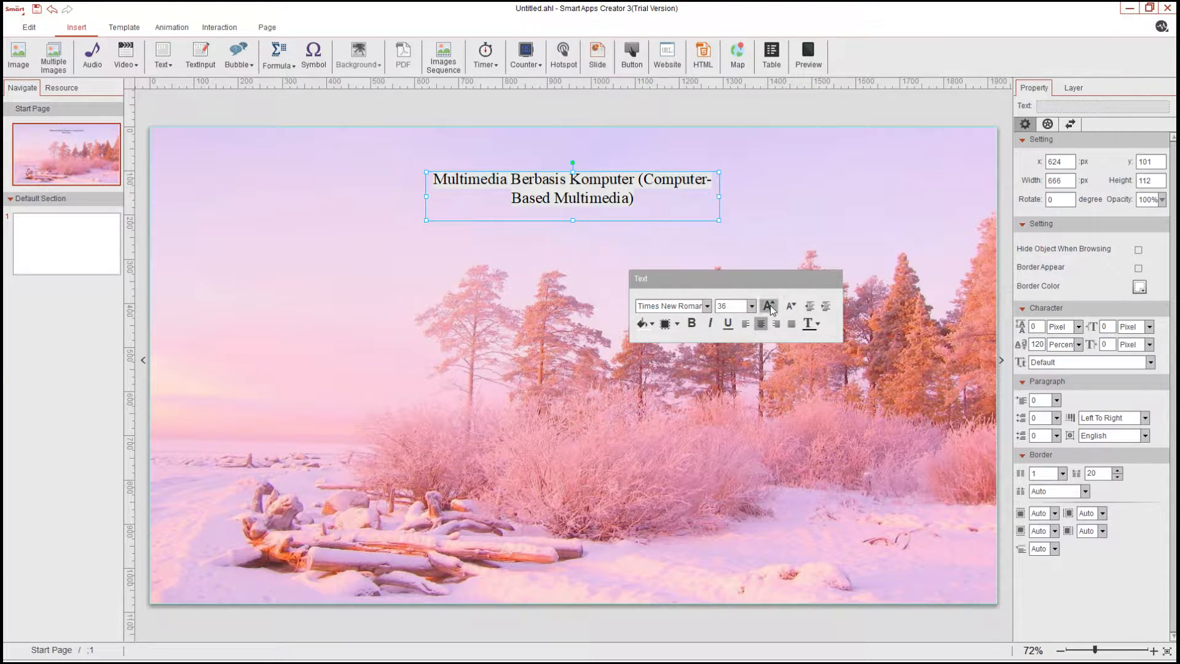
{"action": "left_click", "coordinate": [769, 306]}
{"action": "left_click", "coordinate": [783, 145]}
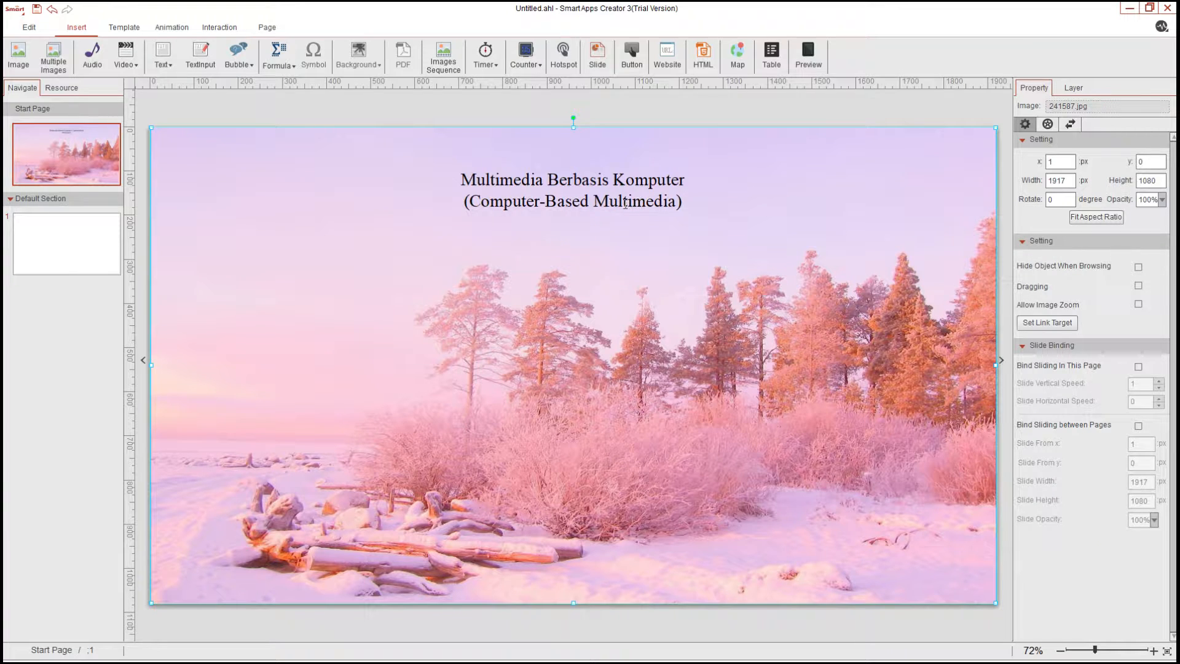
Add the cat illustration image and resize it to about 322 × 228 px in the middle of the page
{"action": "left_click", "coordinate": [626, 176]}
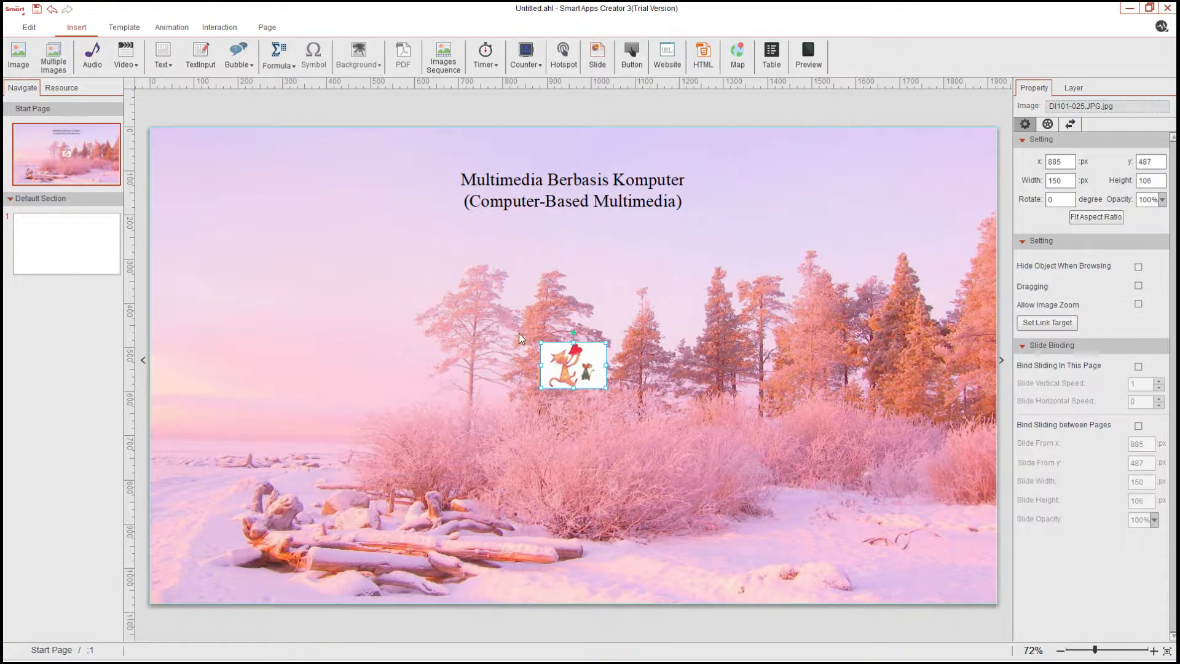
{"action": "left_click_drag", "start_coordinate": [608, 383], "coordinate": [579, 368]}
{"action": "left_click", "coordinate": [814, 263]}
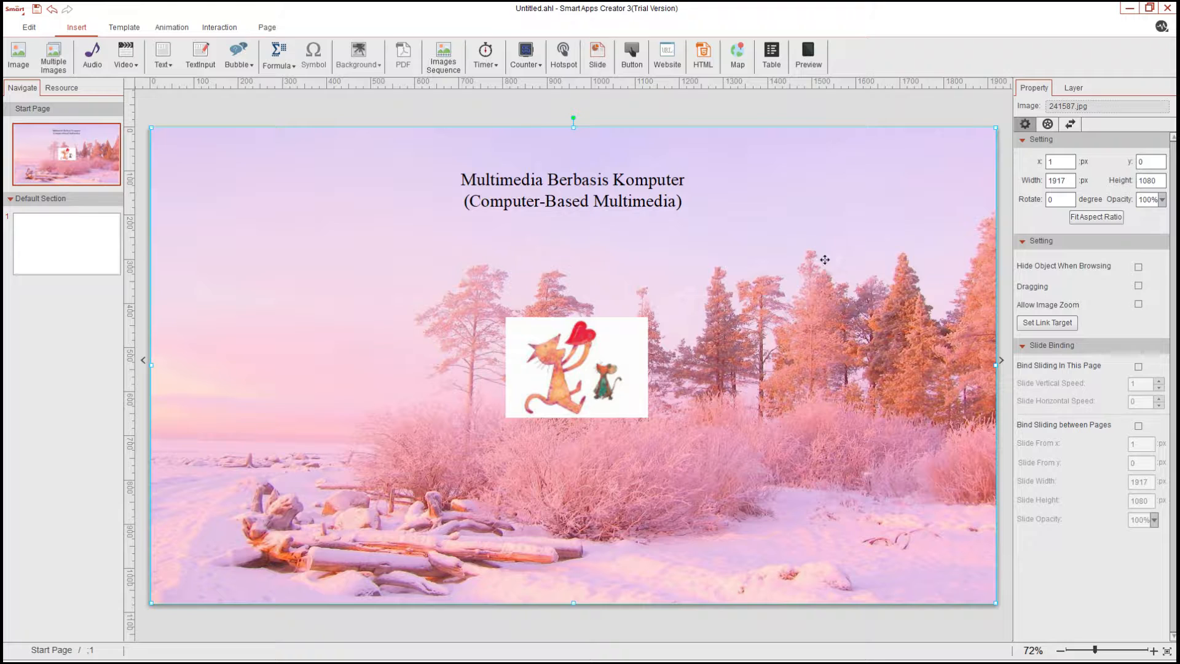
{"action": "left_click", "coordinate": [595, 368]}
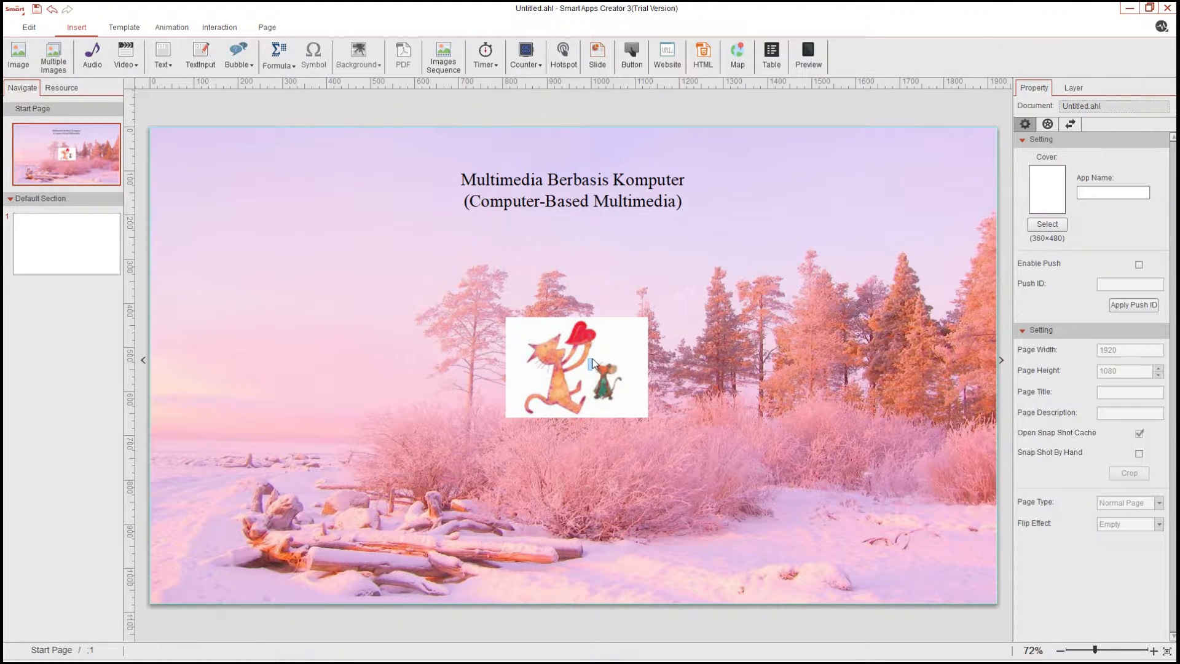
{"action": "left_click", "coordinate": [627, 342]}
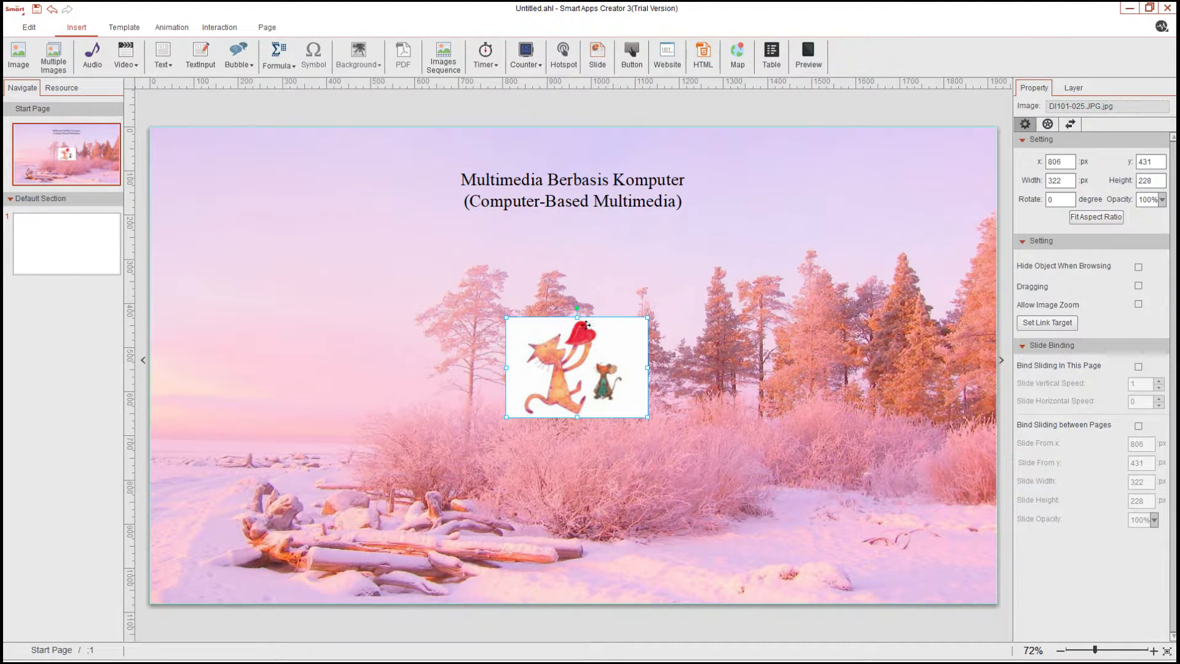
{"action": "left_click_drag", "start_coordinate": [589, 327], "coordinate": [589, 323]}
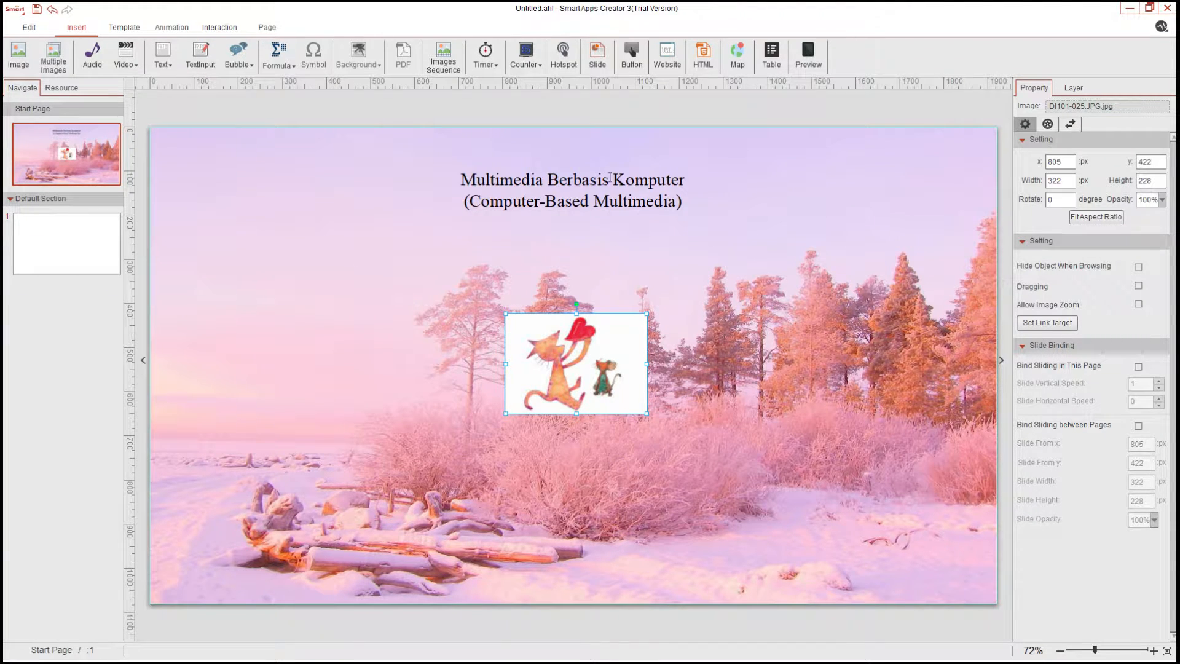
Apply an entrance animation to the background image, trying Fade In and then choosing Float In
{"action": "left_click", "coordinate": [242, 137]}
{"action": "left_click", "coordinate": [172, 27]}
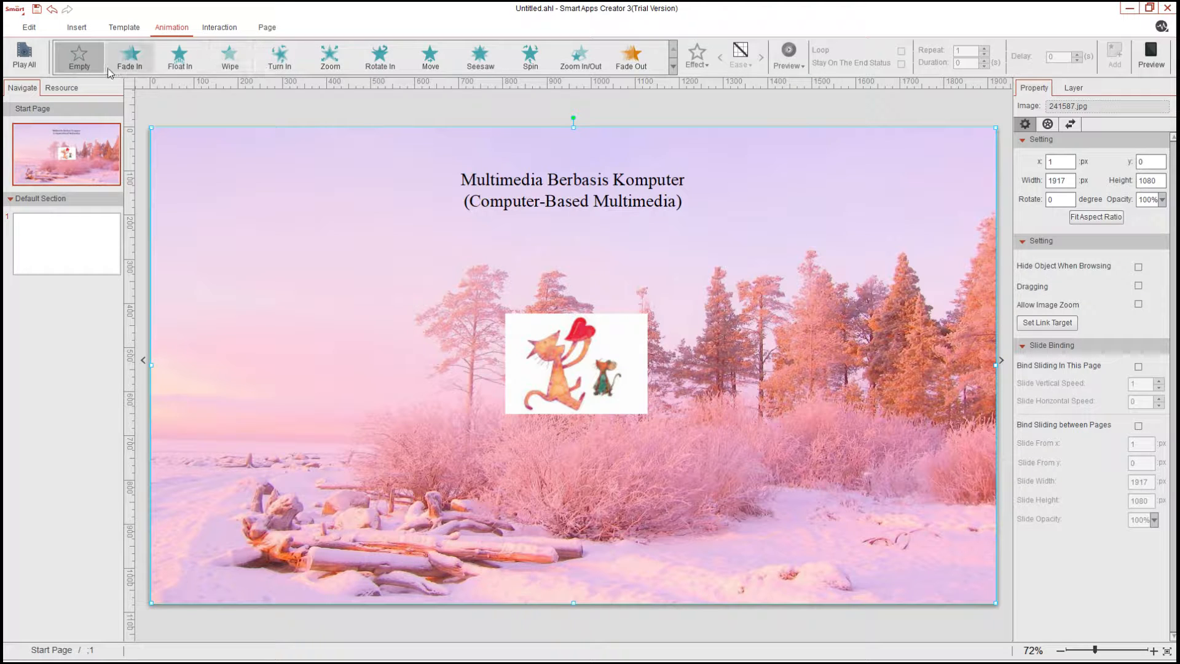
{"action": "left_click", "coordinate": [128, 62]}
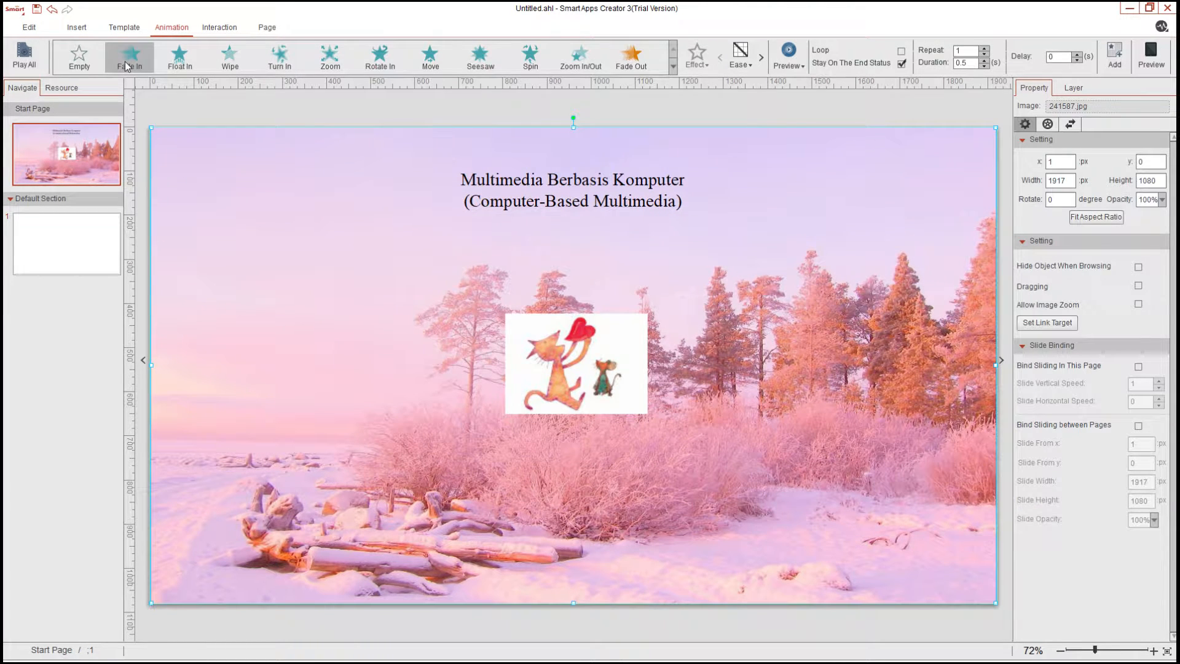
{"action": "left_click", "coordinate": [203, 112]}
{"action": "left_click", "coordinate": [192, 146]}
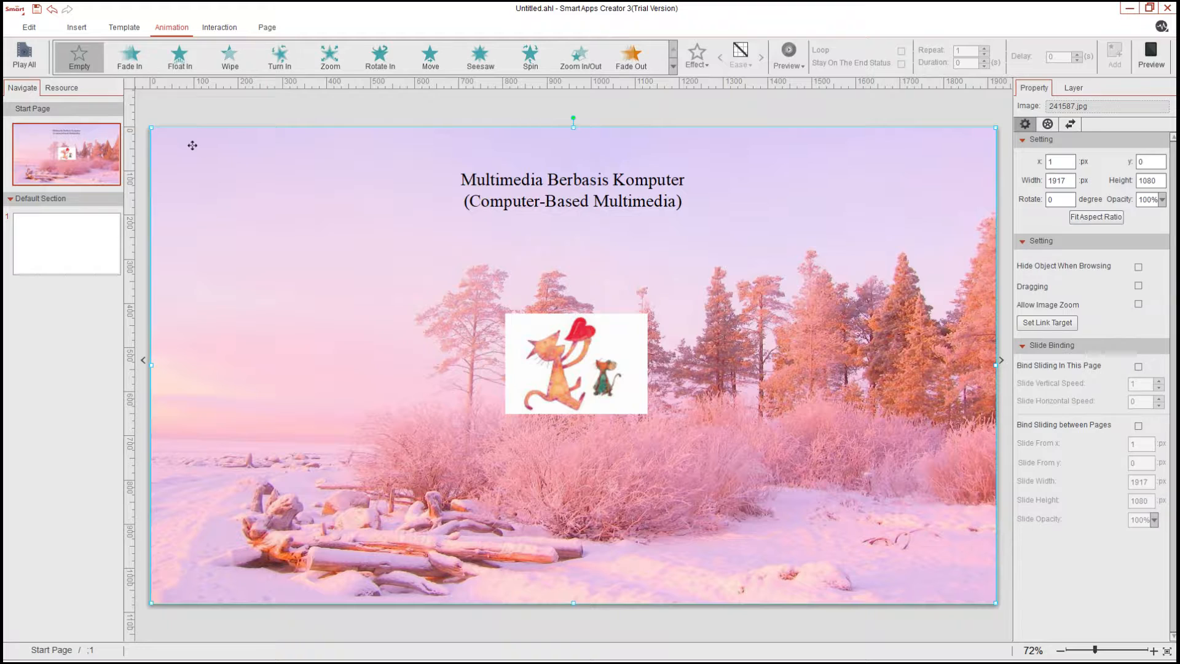
{"action": "left_click", "coordinate": [194, 52]}
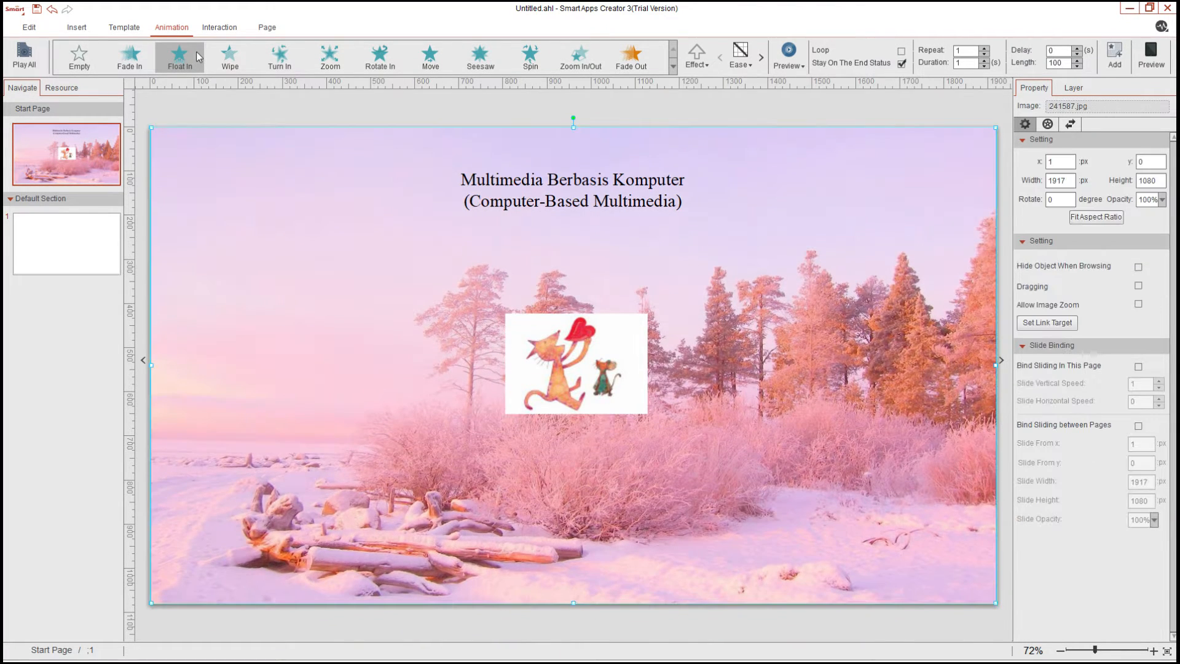
Apply the Float In entrance animation to the cat image and to the title text
{"action": "left_click", "coordinate": [611, 367]}
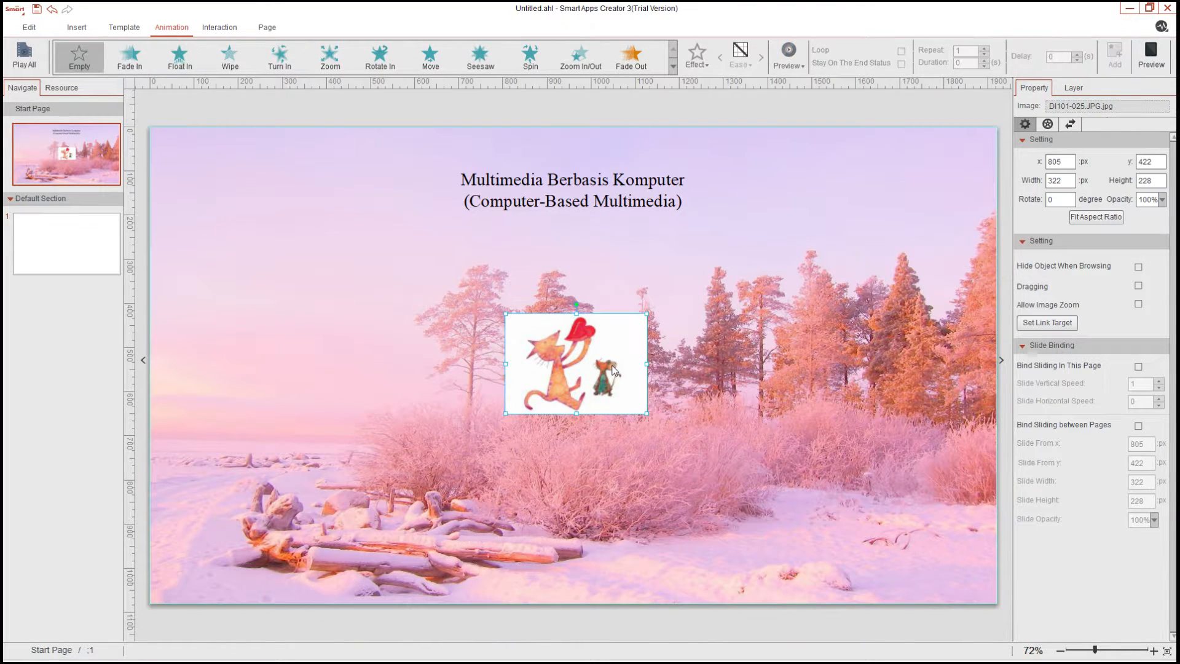
{"action": "left_click", "coordinate": [195, 73]}
{"action": "left_click", "coordinate": [611, 196]}
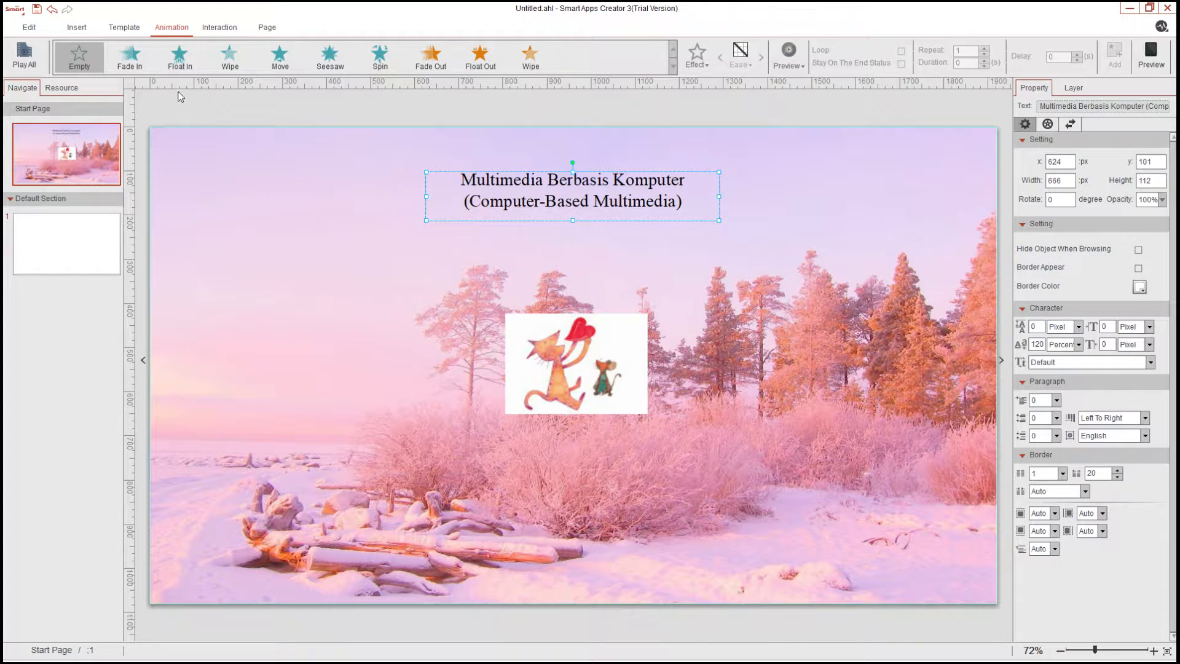
{"action": "left_click", "coordinate": [177, 64]}
{"action": "left_click", "coordinate": [771, 351]}
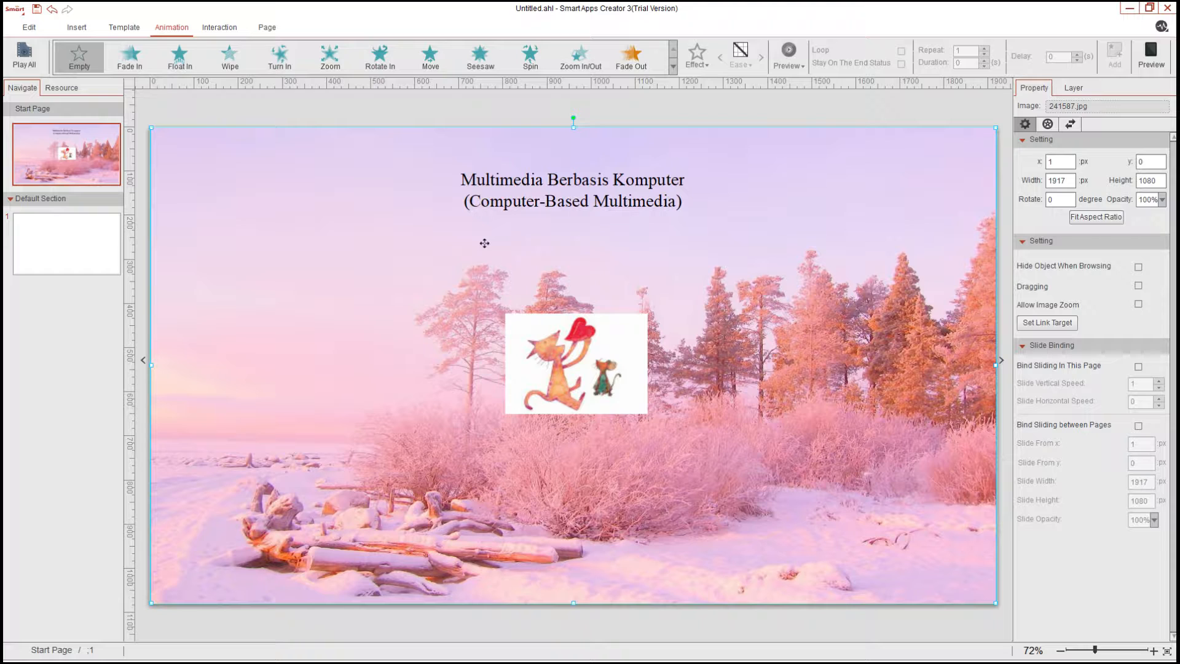
Open the first content page and give it a pink floral background image
{"action": "left_click", "coordinate": [86, 255]}
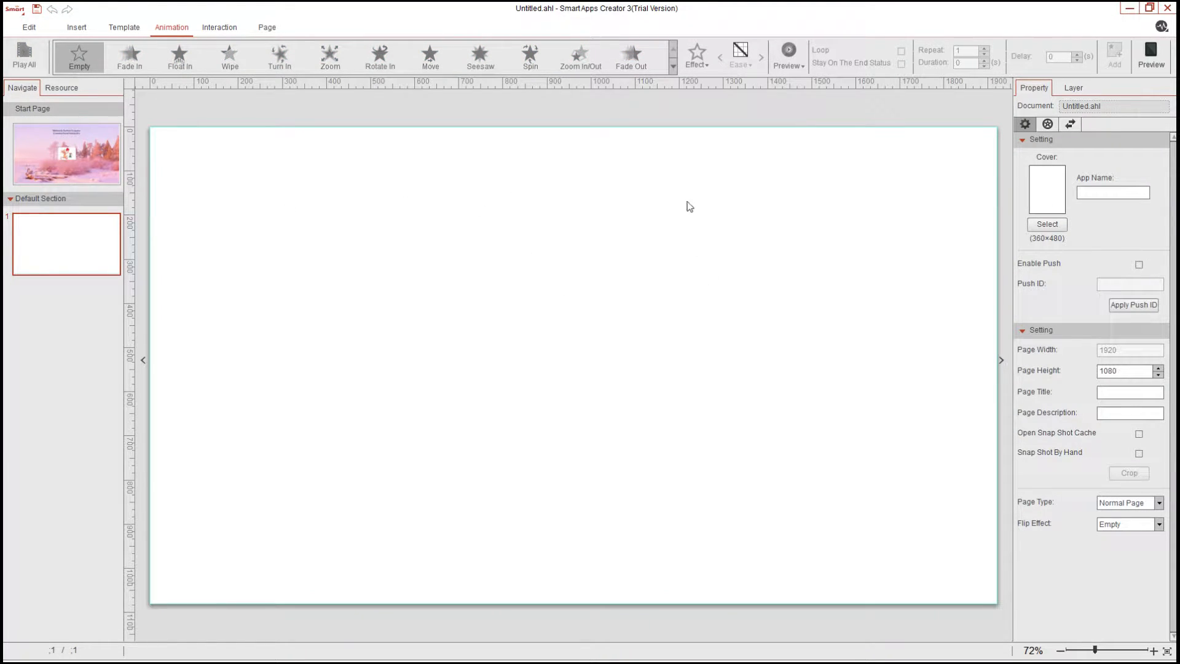
{"action": "left_click", "coordinate": [27, 29]}
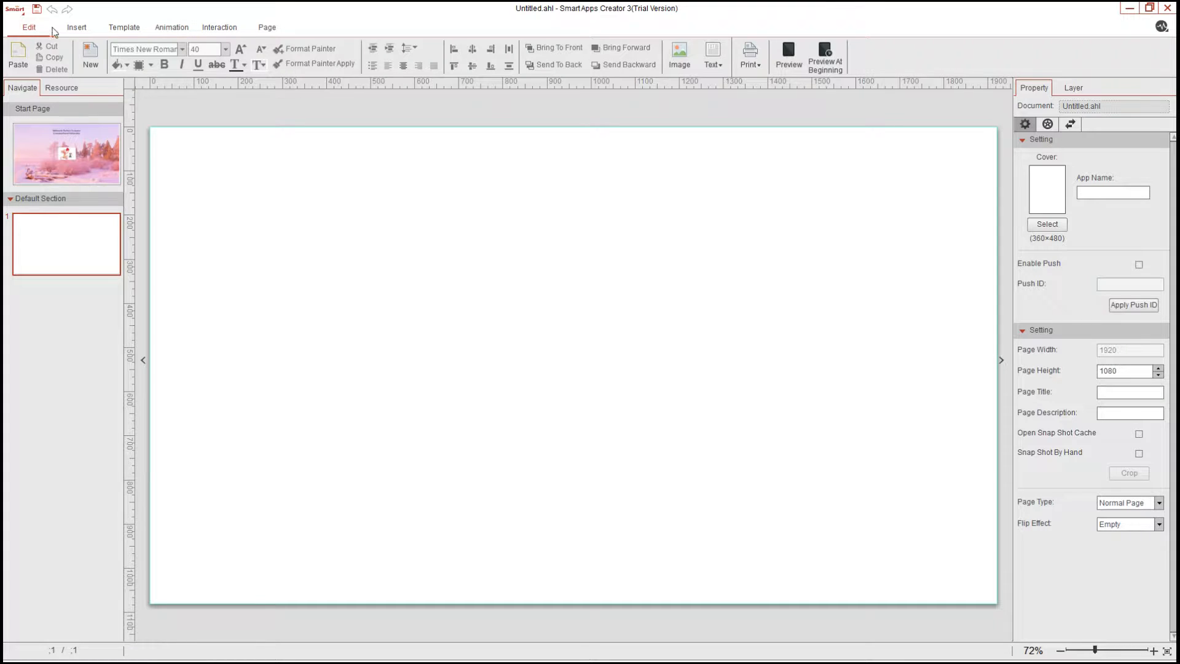
{"action": "left_click", "coordinate": [75, 31]}
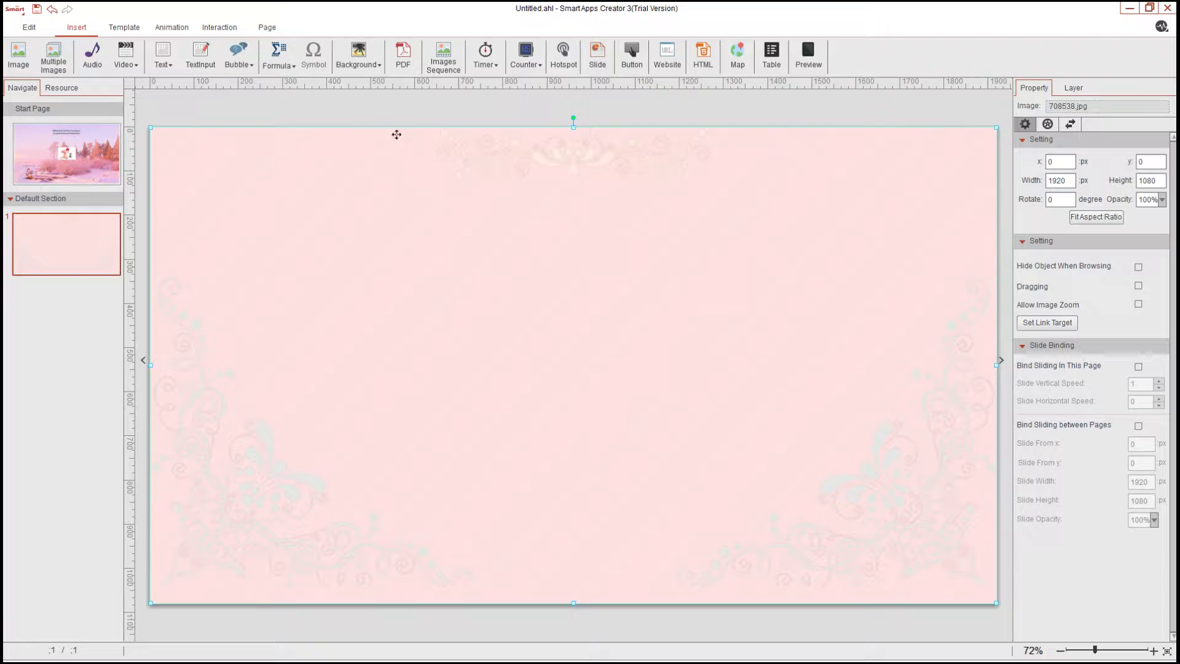
Add a horizontal text box near the top and paste the 'Pengertian “multimedia”' definition text into it
{"action": "left_click", "coordinate": [162, 58]}
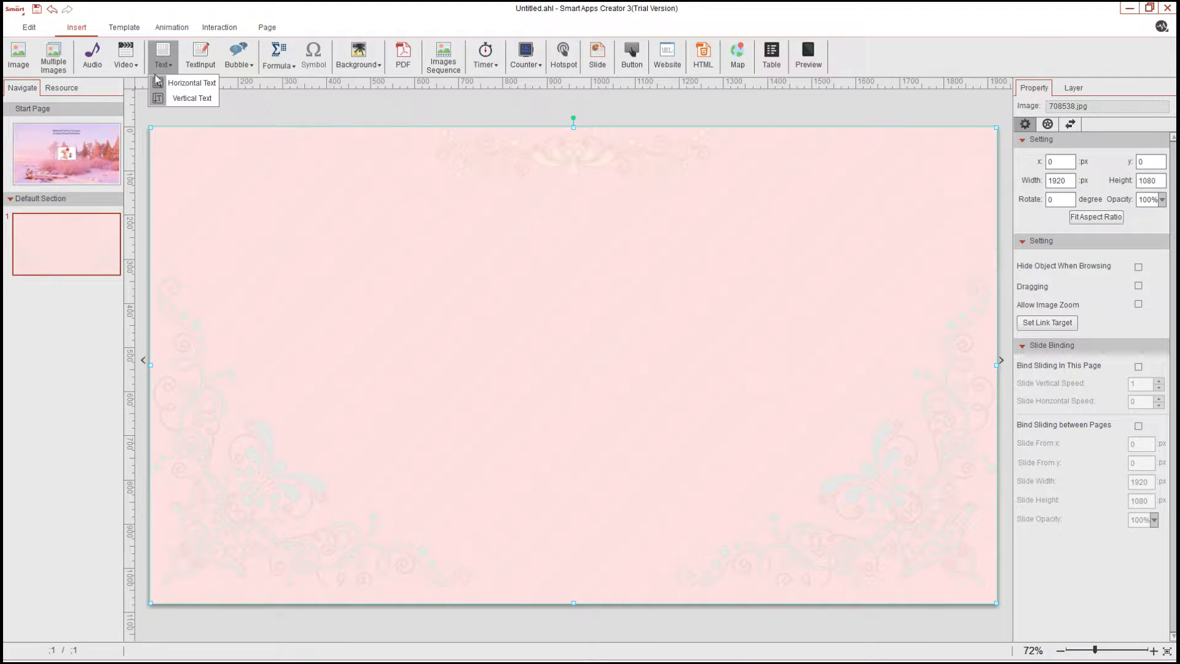
{"action": "left_click", "coordinate": [179, 84]}
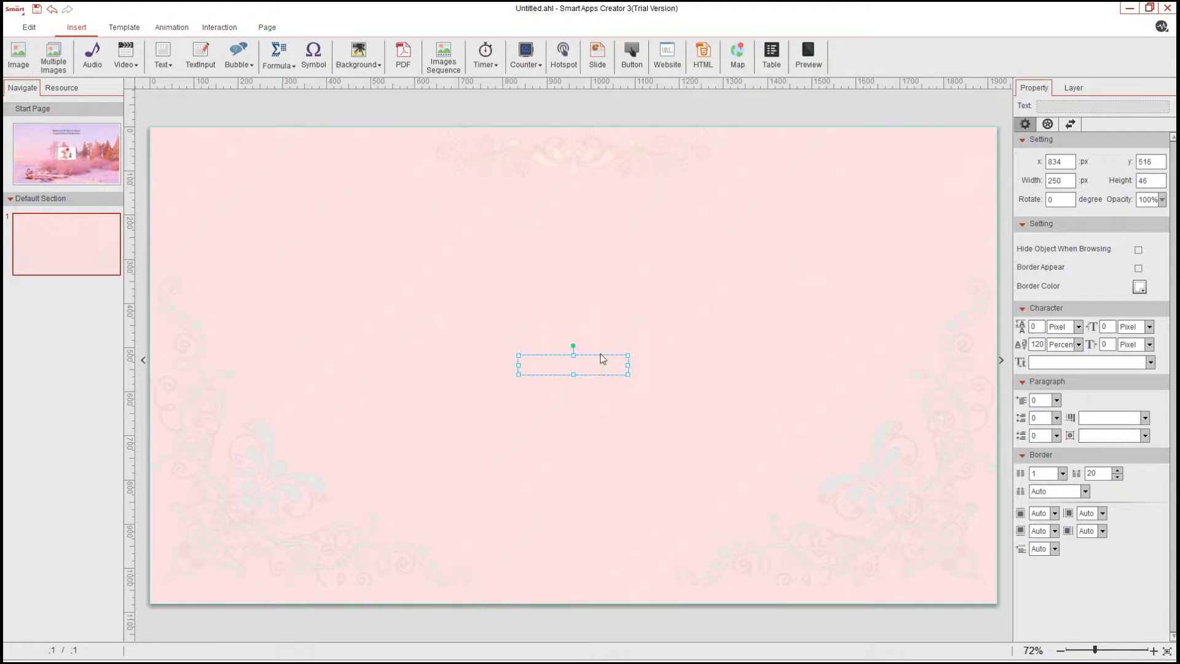
{"action": "left_click_drag", "start_coordinate": [599, 353], "coordinate": [600, 202]}
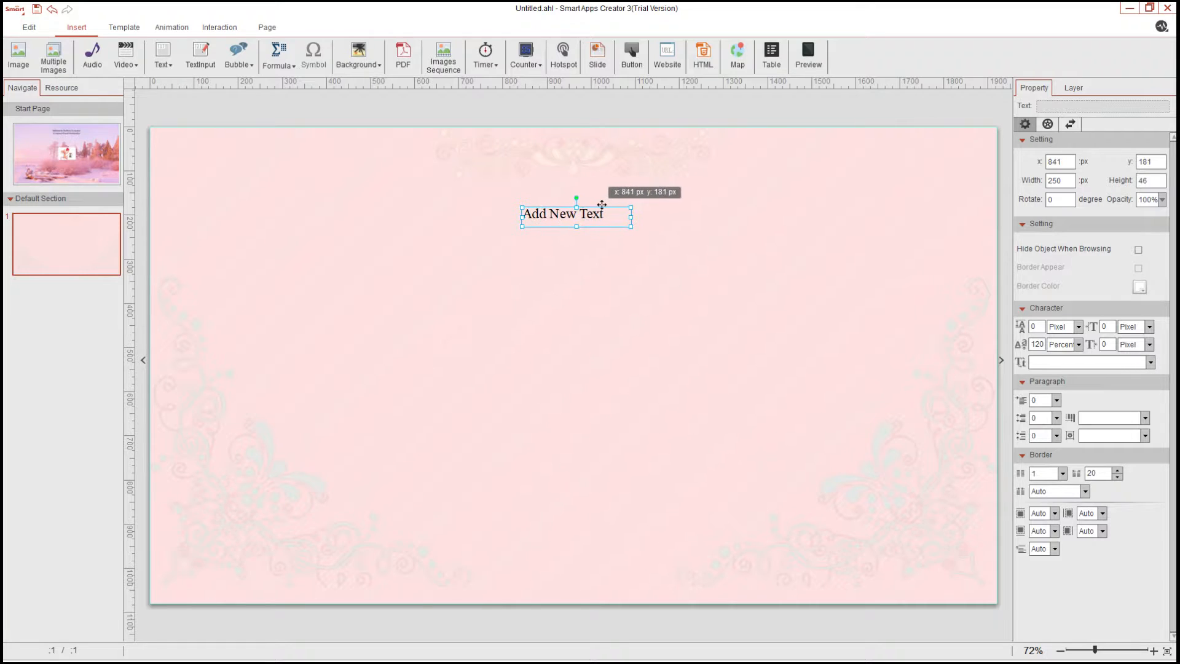
{"action": "double_click", "coordinate": [589, 216]}
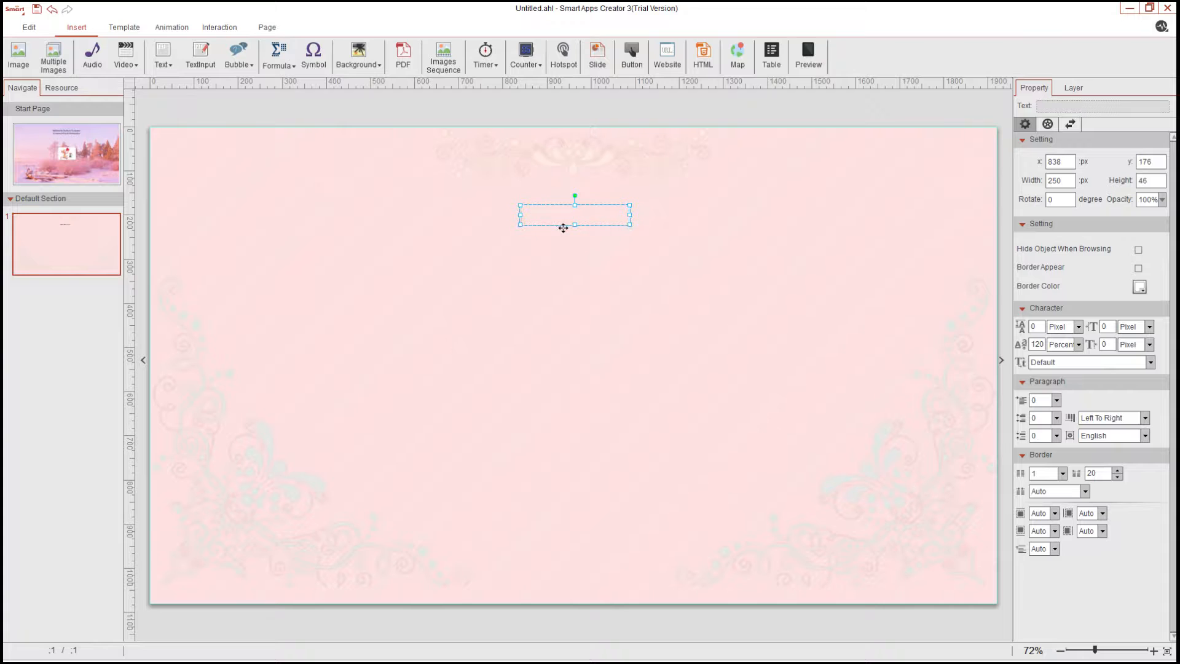
{"action": "key", "text": "ctrl+v"}
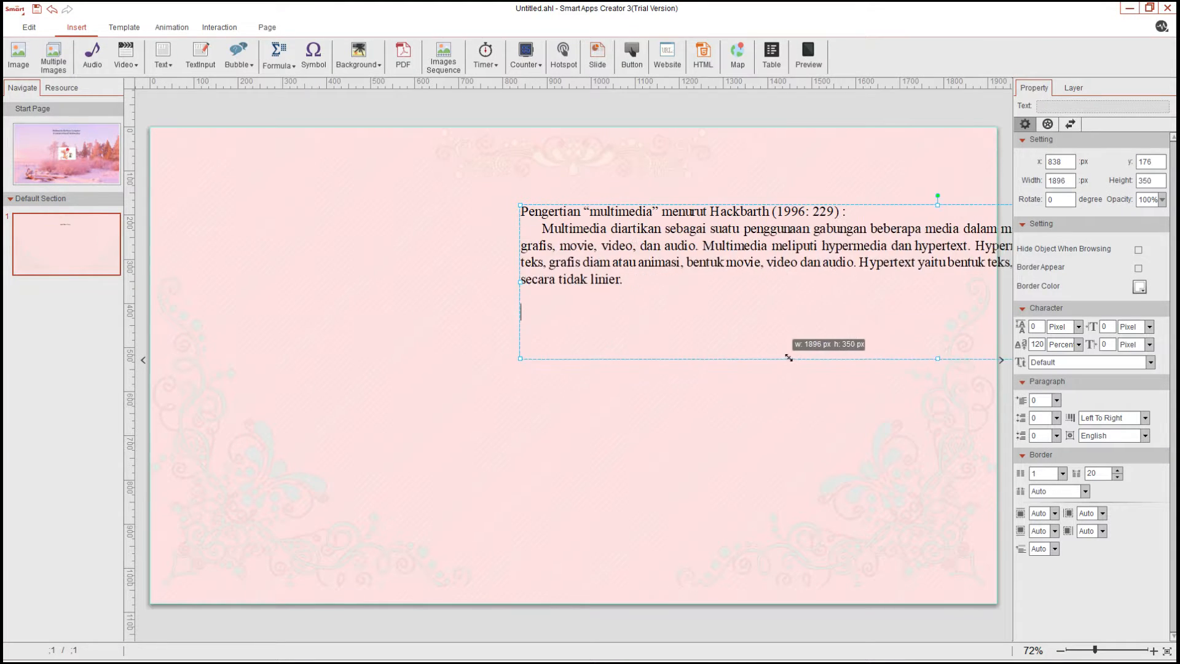
Resize the definition text box to about 1507 × 278 px and move it to the middle of the page
{"action": "left_click_drag", "start_coordinate": [780, 343], "coordinate": [698, 294]}
{"action": "left_click_drag", "start_coordinate": [790, 195], "coordinate": [582, 183]}
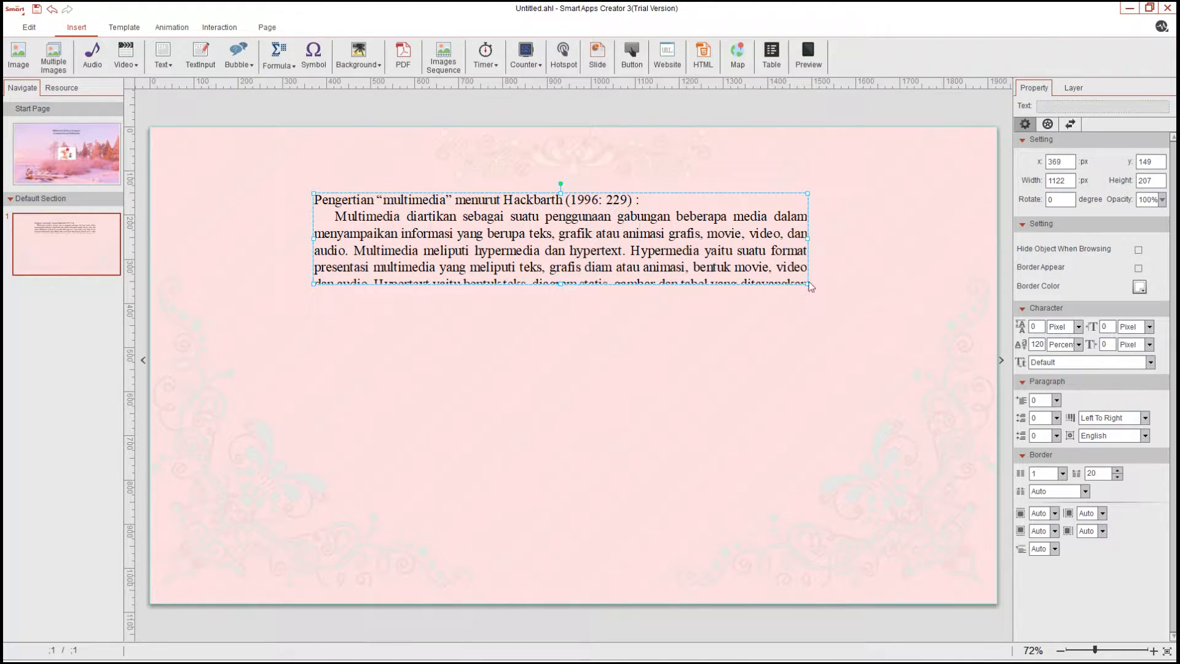
{"action": "left_click_drag", "start_coordinate": [808, 283], "coordinate": [828, 312]}
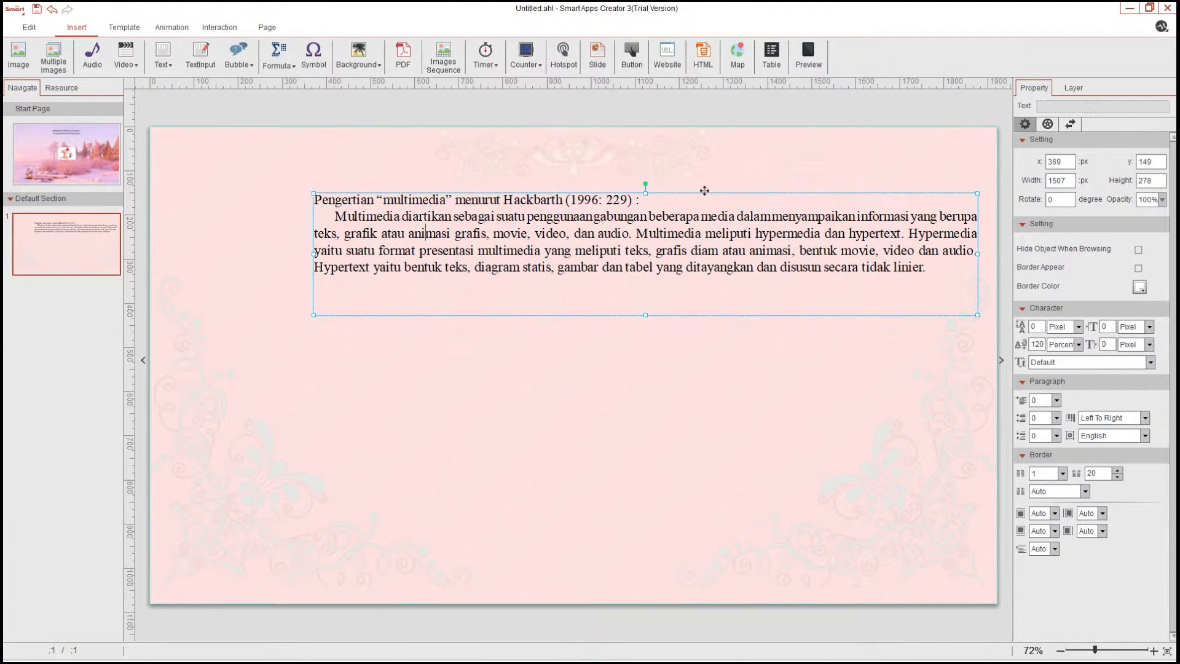
{"action": "left_click_drag", "start_coordinate": [704, 191], "coordinate": [672, 331]}
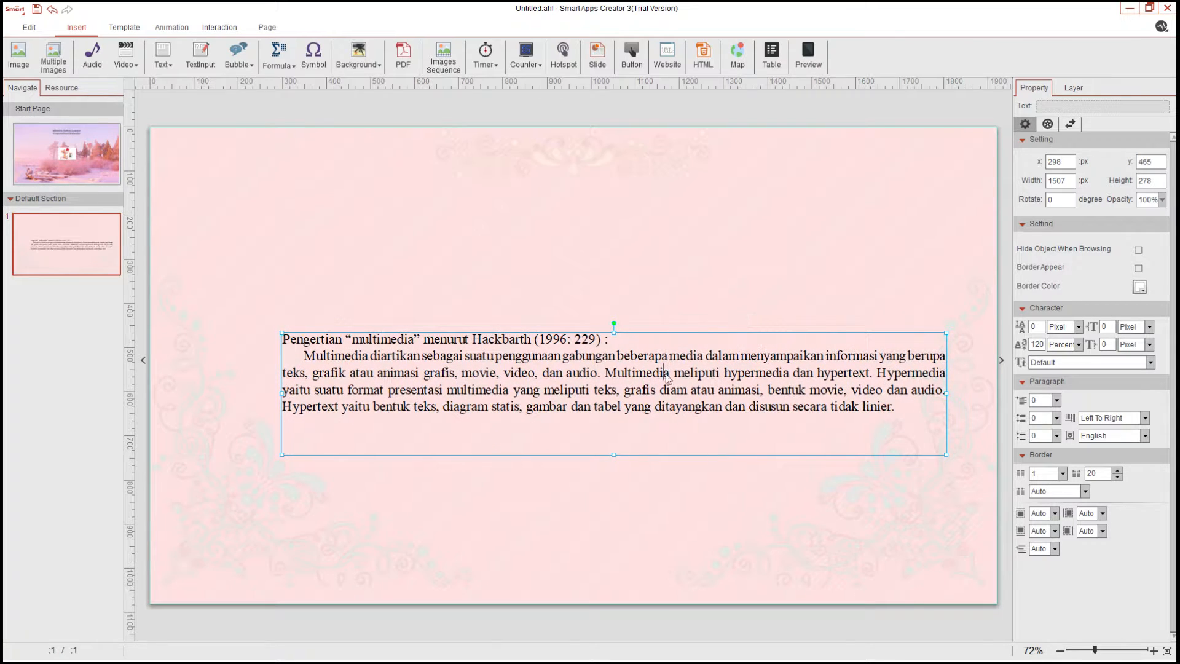
{"action": "left_click_drag", "start_coordinate": [746, 328], "coordinate": [736, 328]}
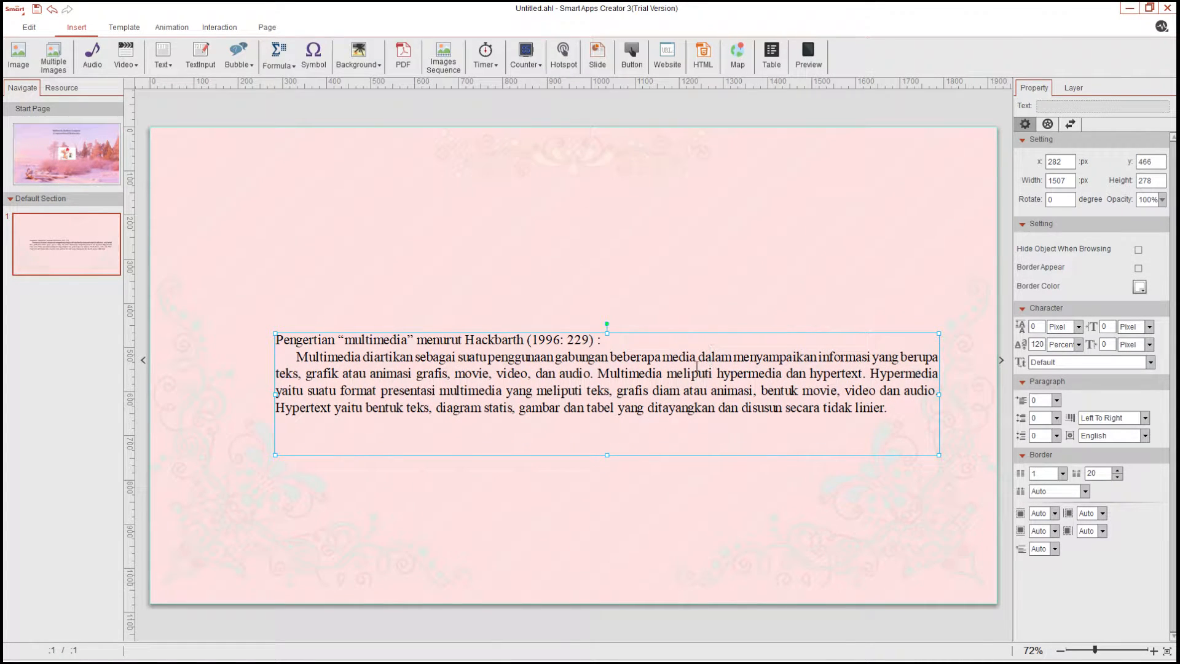
Insert a blank line after the definition heading line and nudge the text box slightly left
{"action": "double_click", "coordinate": [606, 340]}
{"action": "key", "text": "Return"}
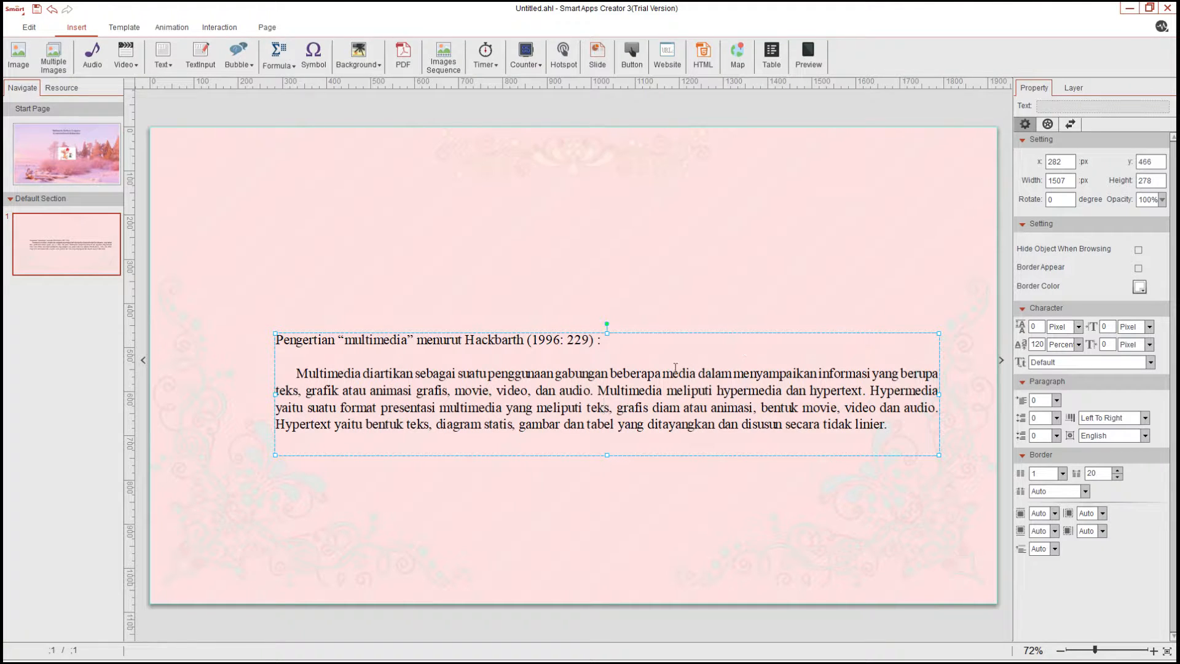
{"action": "left_click_drag", "start_coordinate": [695, 325], "coordinate": [687, 326]}
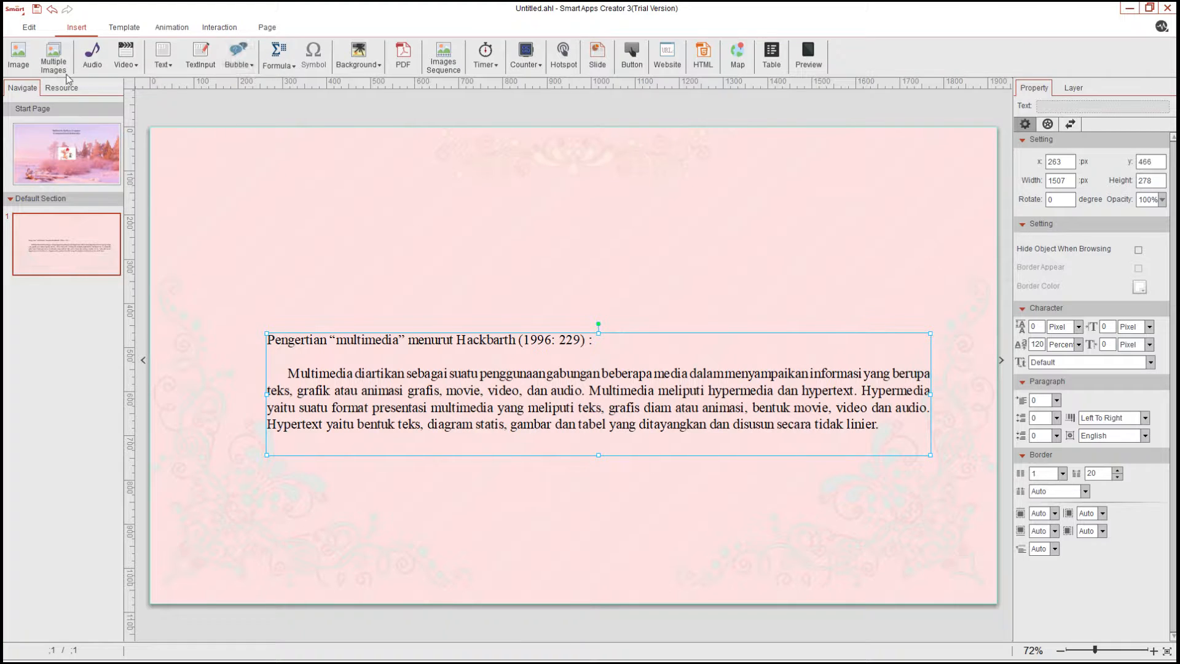
Add another horizontal text box near the top and paste the title text 'Multimedia Berbasis Komputer (Computer-Based Multimedia)'
{"action": "left_click", "coordinate": [319, 231]}
{"action": "left_click", "coordinate": [319, 231]}
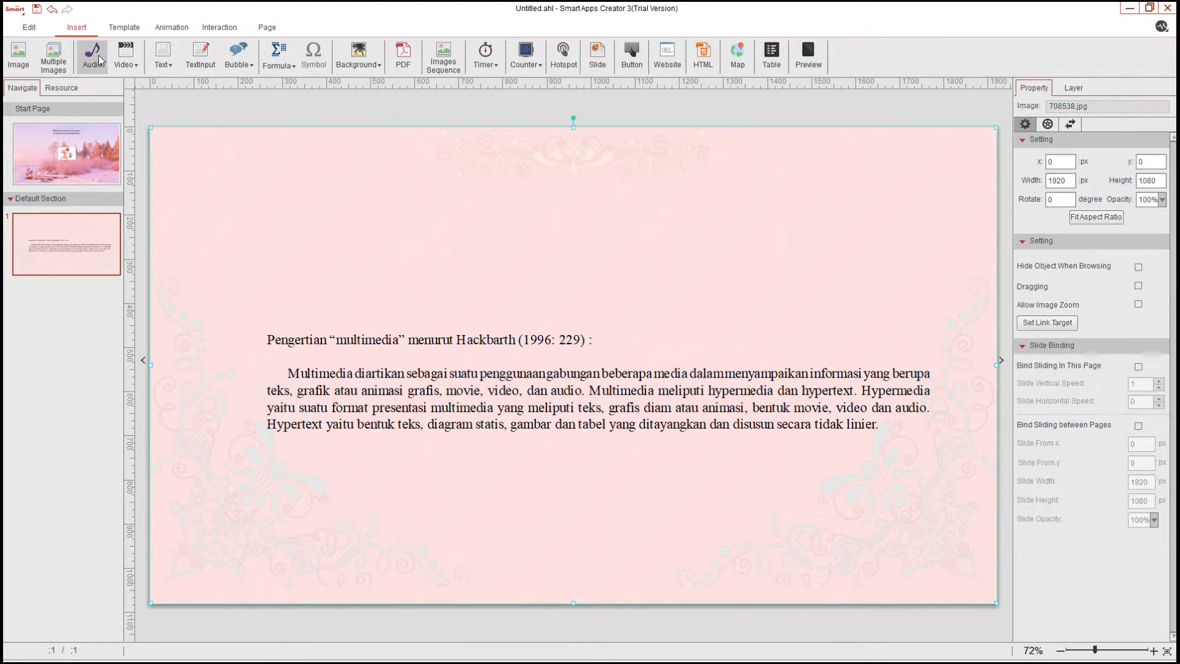
{"action": "left_click", "coordinate": [163, 57]}
{"action": "left_click", "coordinate": [188, 98]}
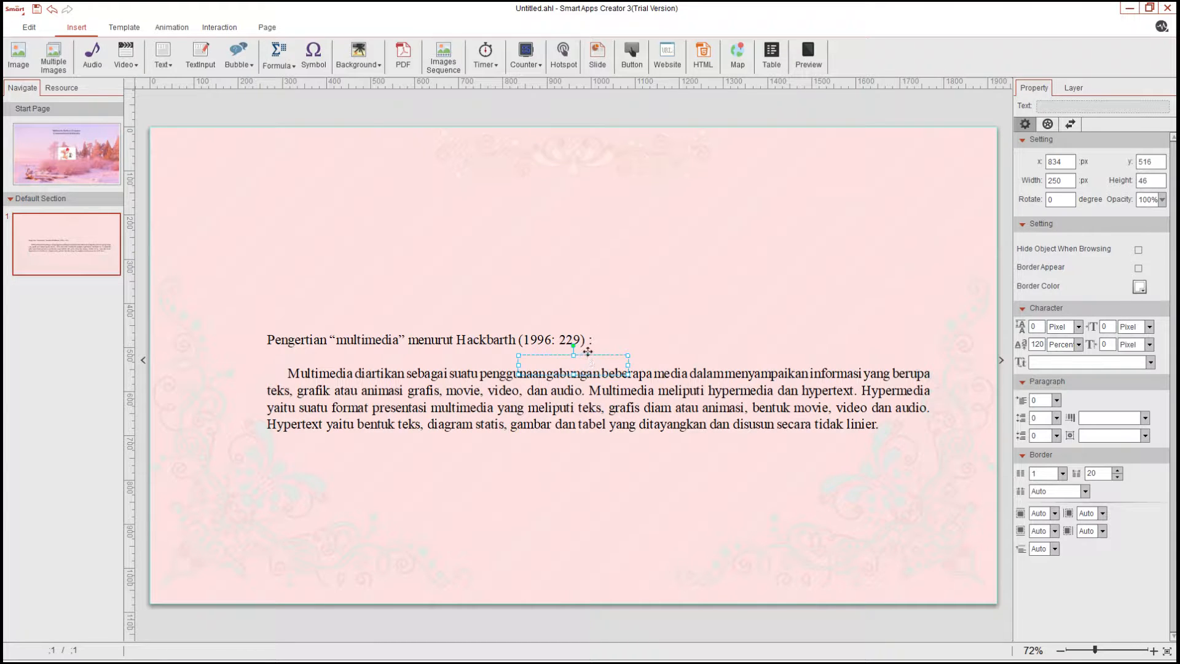
{"action": "left_click_drag", "start_coordinate": [588, 352], "coordinate": [577, 226]}
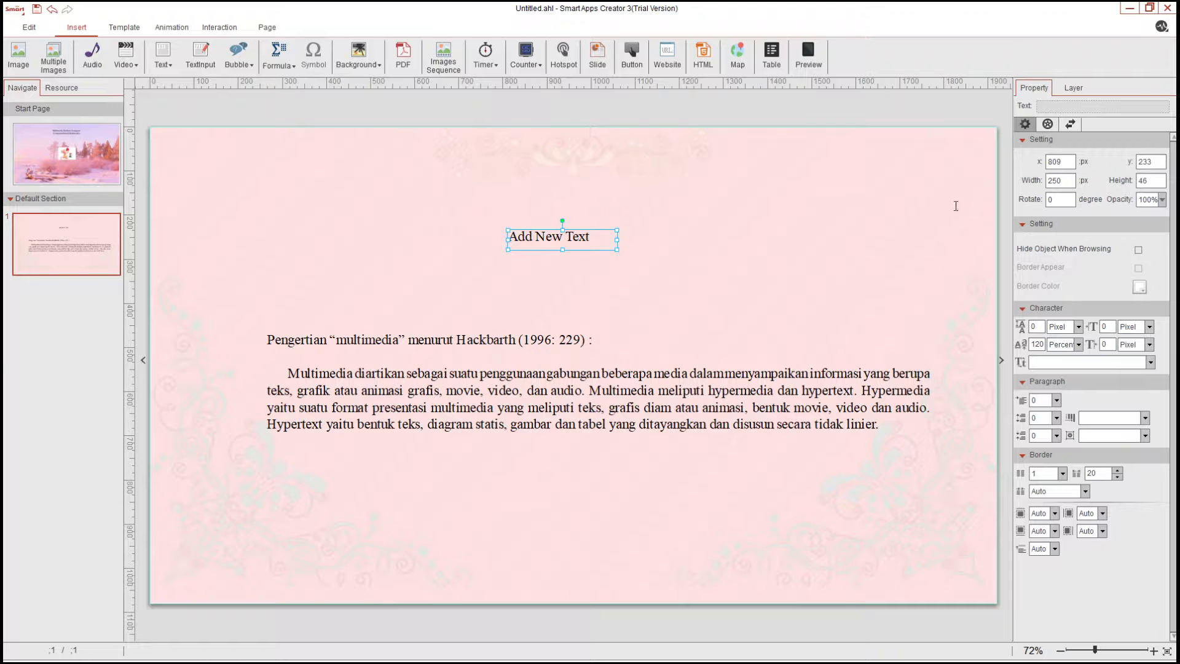
{"action": "double_click", "coordinate": [586, 237]}
{"action": "type", "text": "BasedMultimedia)"}
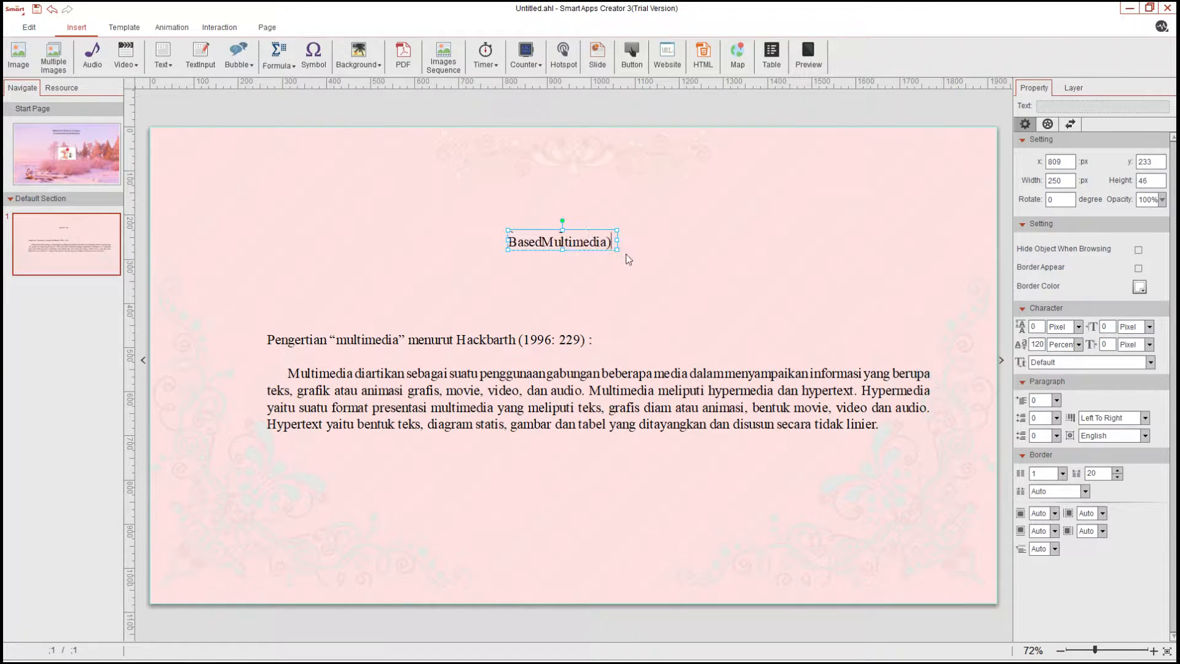
Resize the title box to about 508 × 129 px and center-align its text
{"action": "left_click_drag", "start_coordinate": [617, 241], "coordinate": [684, 242]}
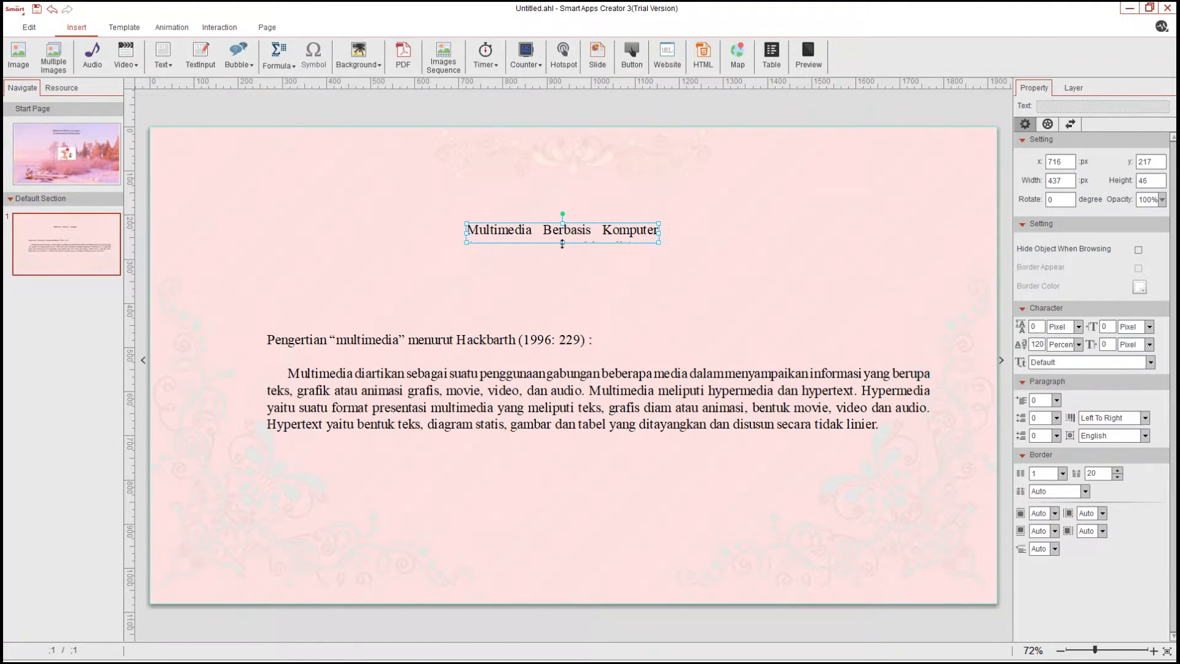
{"action": "left_click_drag", "start_coordinate": [562, 244], "coordinate": [562, 279]}
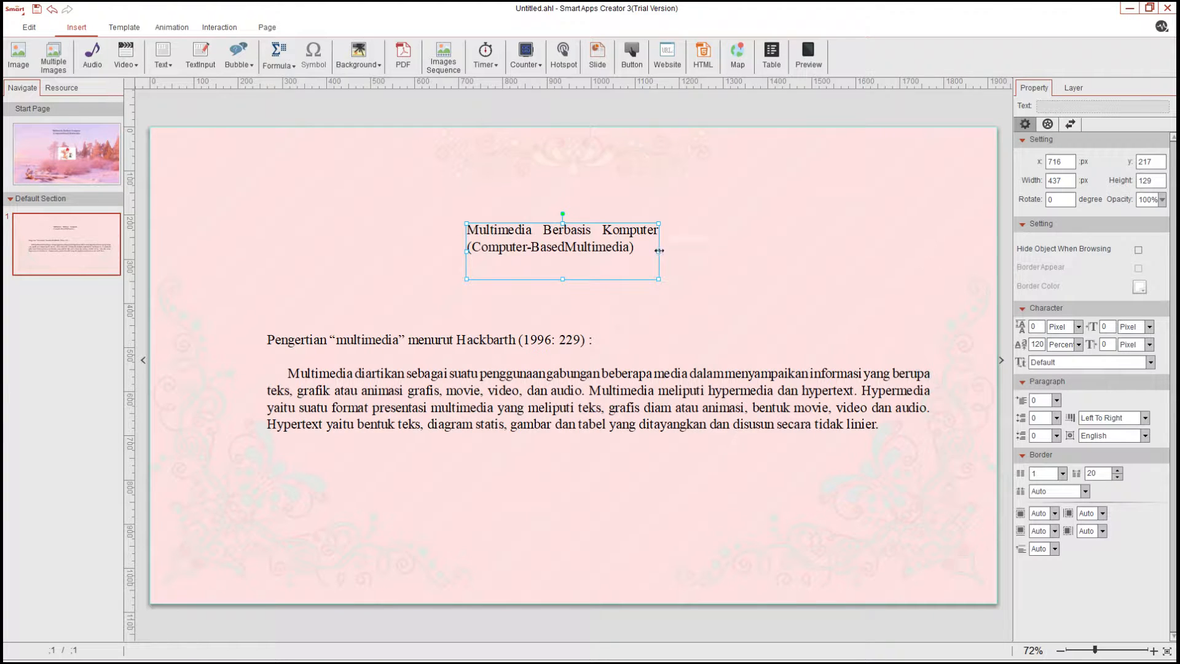
{"action": "left_click_drag", "start_coordinate": [658, 250], "coordinate": [690, 250]}
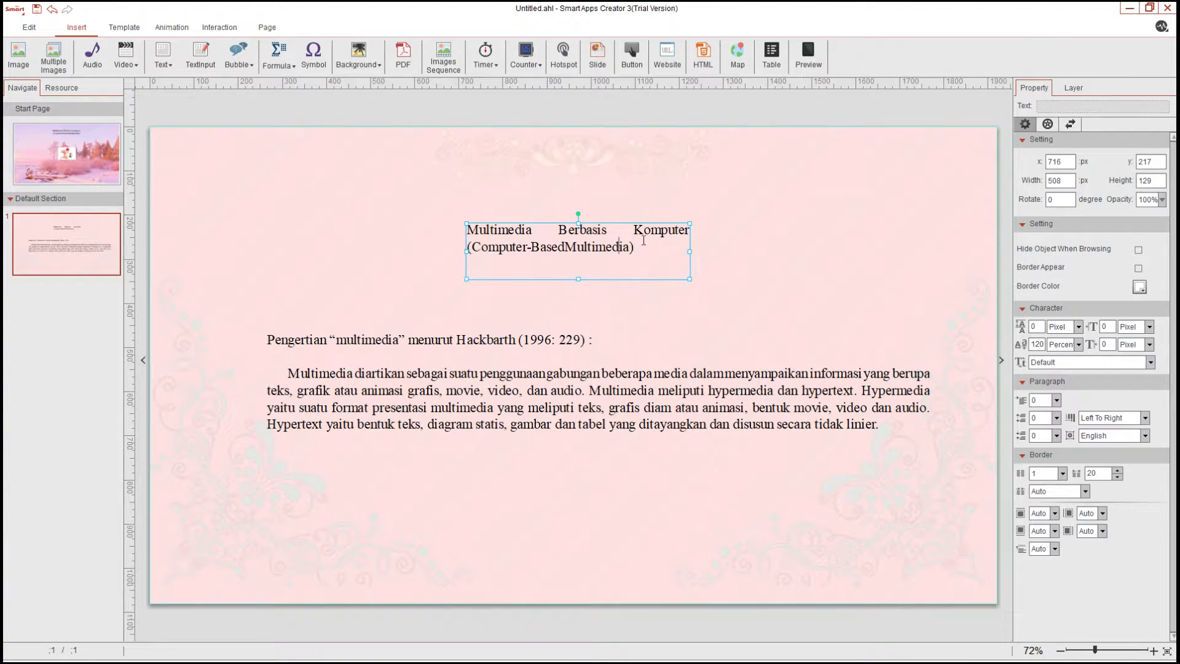
{"action": "key", "text": "ctrl+a"}
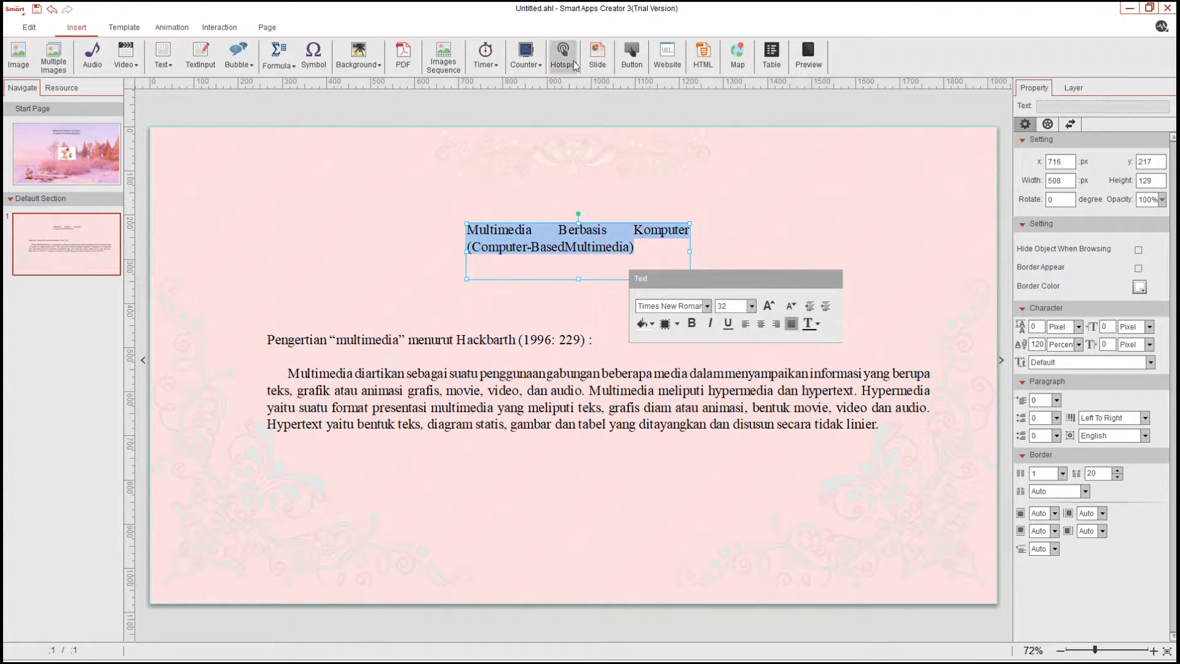
{"action": "left_click", "coordinate": [761, 324]}
Set the definition paragraph's alignment to justify, trying left alignment first
{"action": "left_click", "coordinate": [570, 389]}
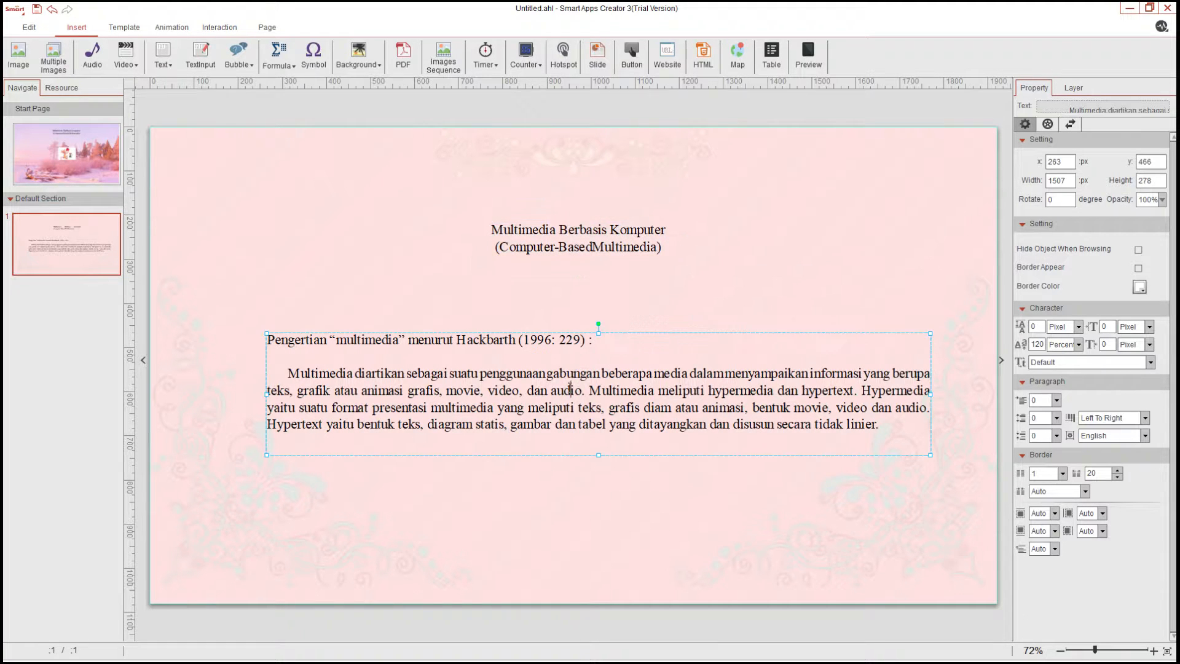
{"action": "key", "text": "ctrl+a"}
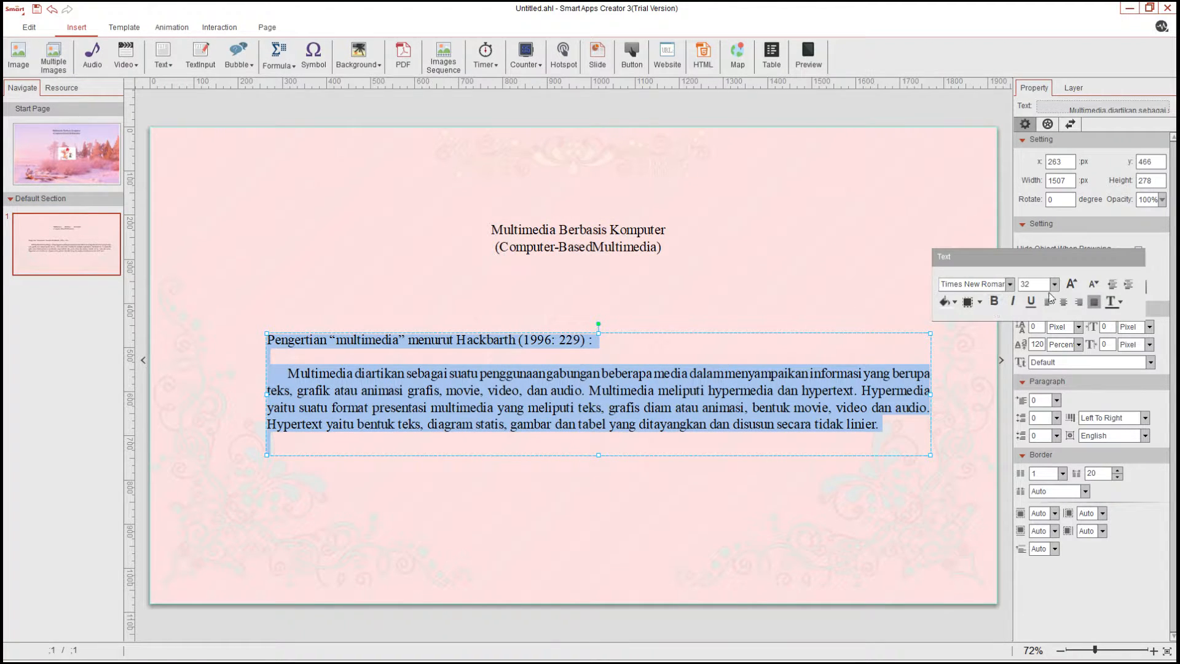
{"action": "left_click", "coordinate": [1049, 302]}
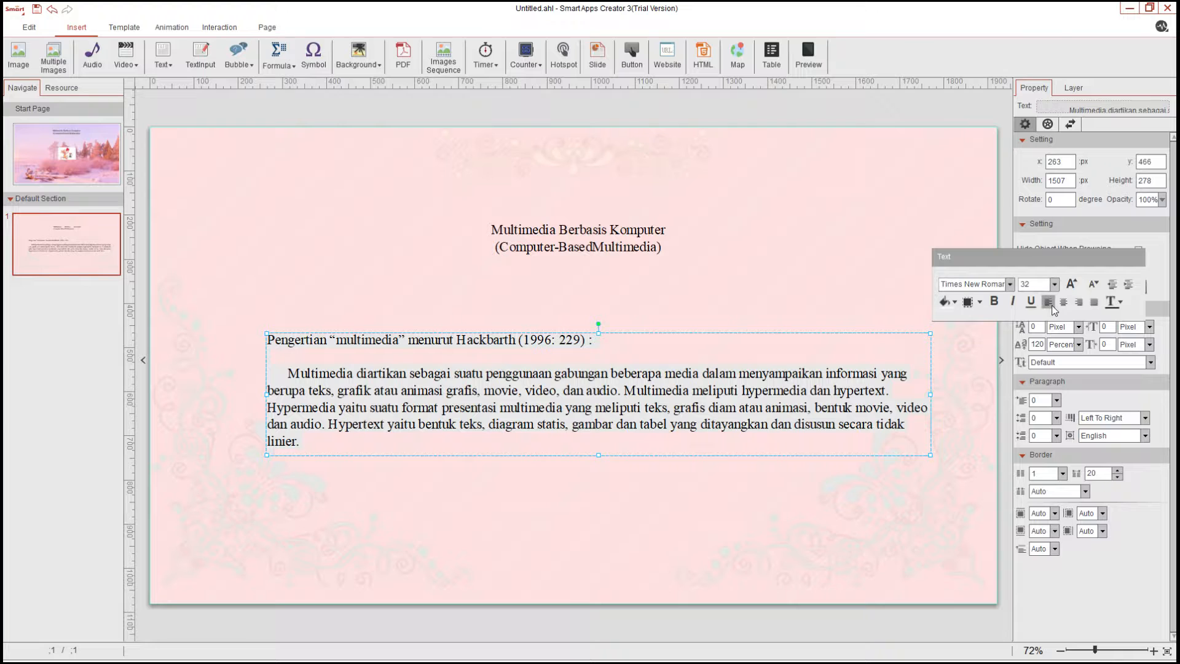
{"action": "left_click", "coordinate": [1094, 302]}
{"action": "left_click", "coordinate": [714, 301]}
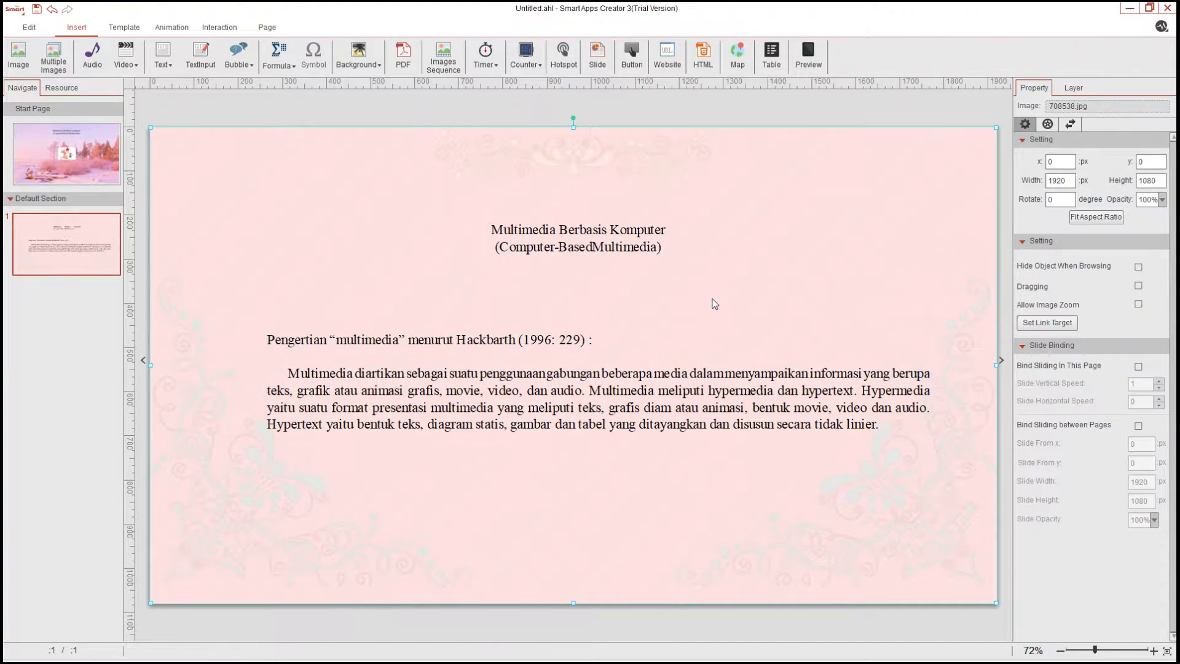
Add the missing space between 'Computer-Based' and 'Multimedia' in the title
{"action": "double_click", "coordinate": [593, 248]}
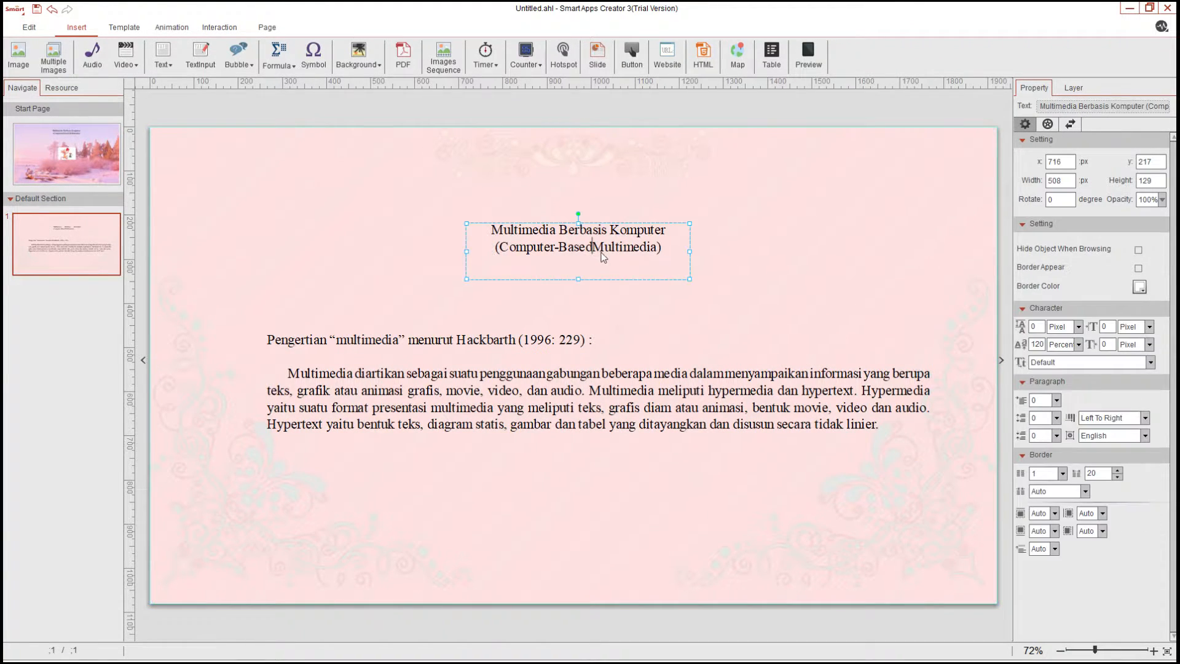
{"action": "left_click", "coordinate": [788, 280]}
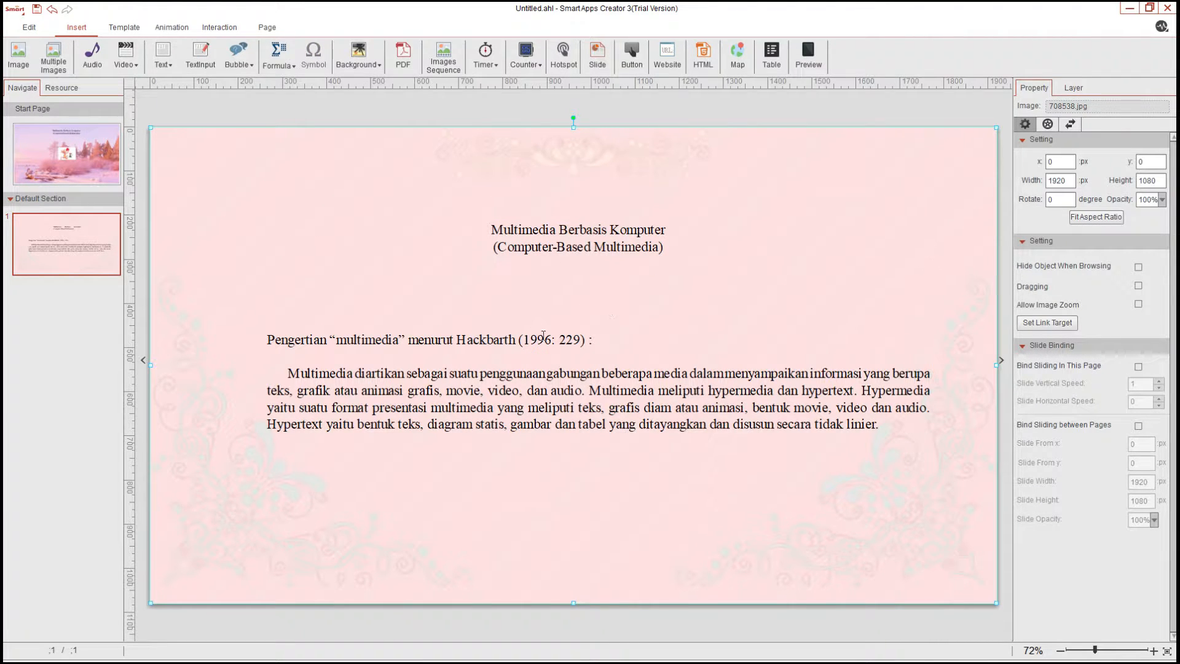
Nudge the definition text box slightly left and up
{"action": "left_click", "coordinate": [544, 337]}
{"action": "left_click_drag", "start_coordinate": [577, 330], "coordinate": [567, 324]}
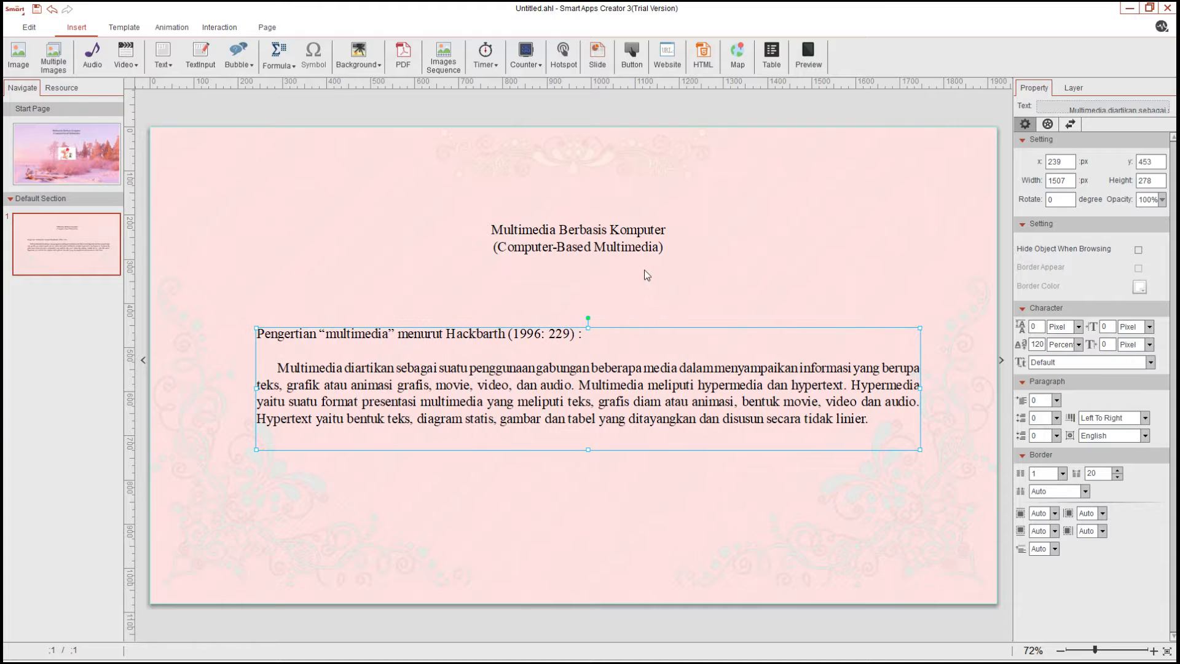
{"action": "left_click", "coordinate": [644, 270]}
Add a cat image button, size it about 163 × 231 px, and place it centered below the paragraph
{"action": "left_click", "coordinate": [518, 179]}
{"action": "left_click", "coordinate": [518, 179]}
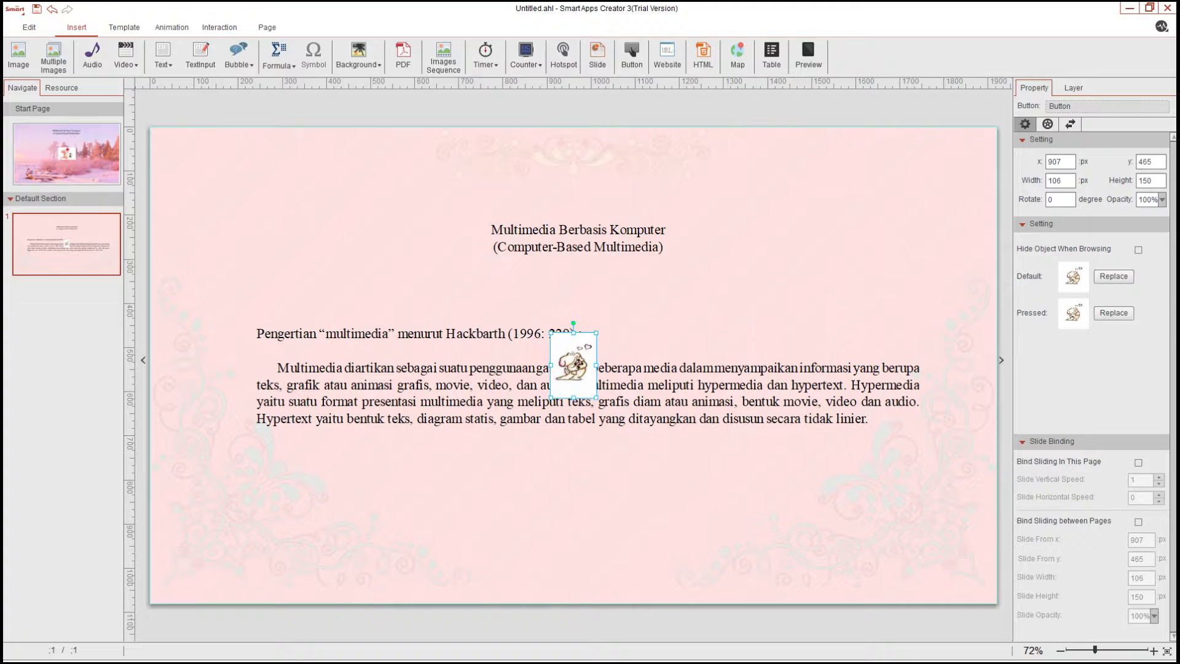
{"action": "left_click_drag", "start_coordinate": [591, 401], "coordinate": [576, 581]}
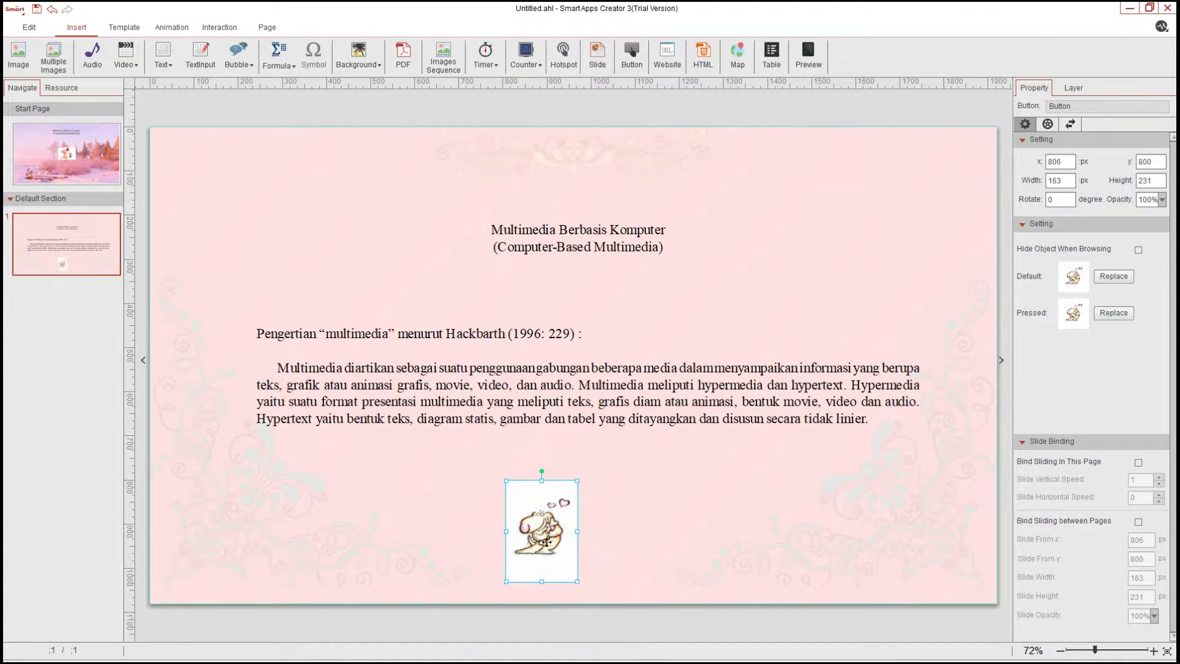
{"action": "left_click_drag", "start_coordinate": [547, 541], "coordinate": [572, 528]}
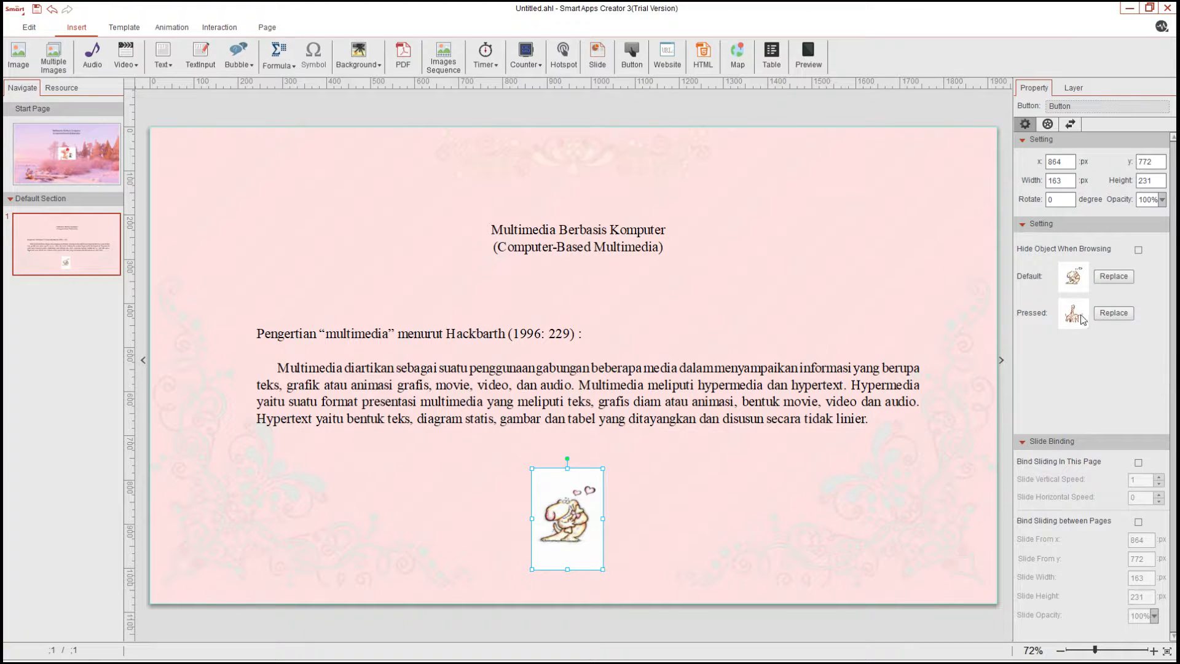
Preview the page and open the layer list to review its objects
{"action": "left_click", "coordinate": [810, 55]}
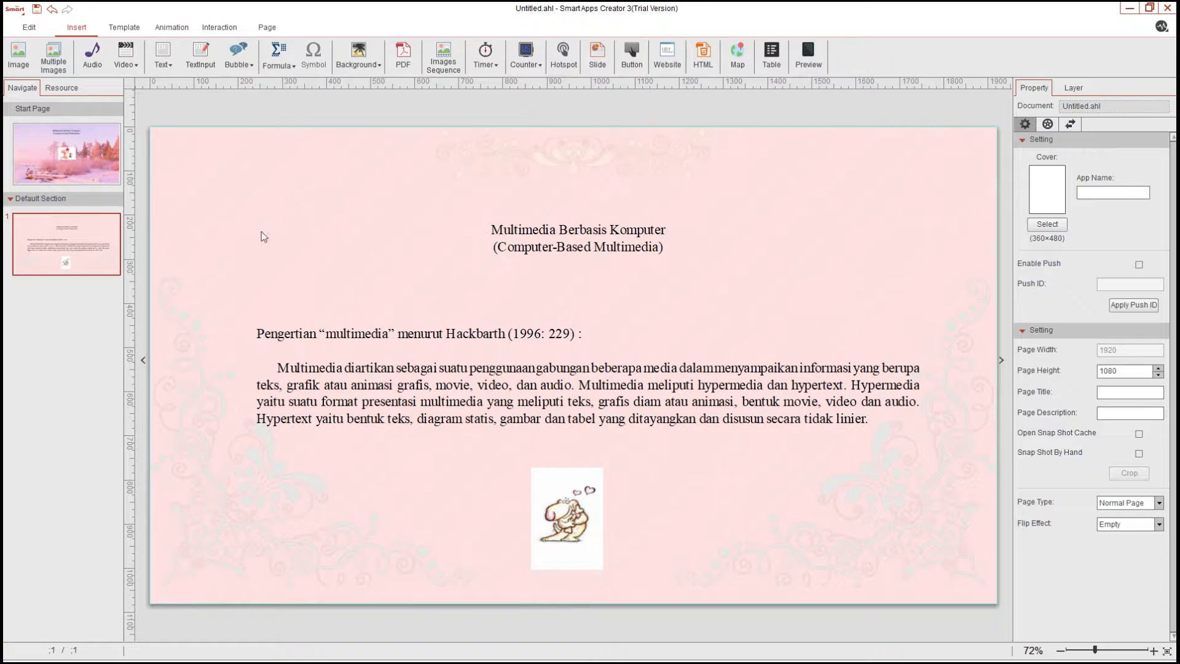
{"action": "left_click", "coordinate": [592, 508]}
{"action": "left_click", "coordinate": [835, 520]}
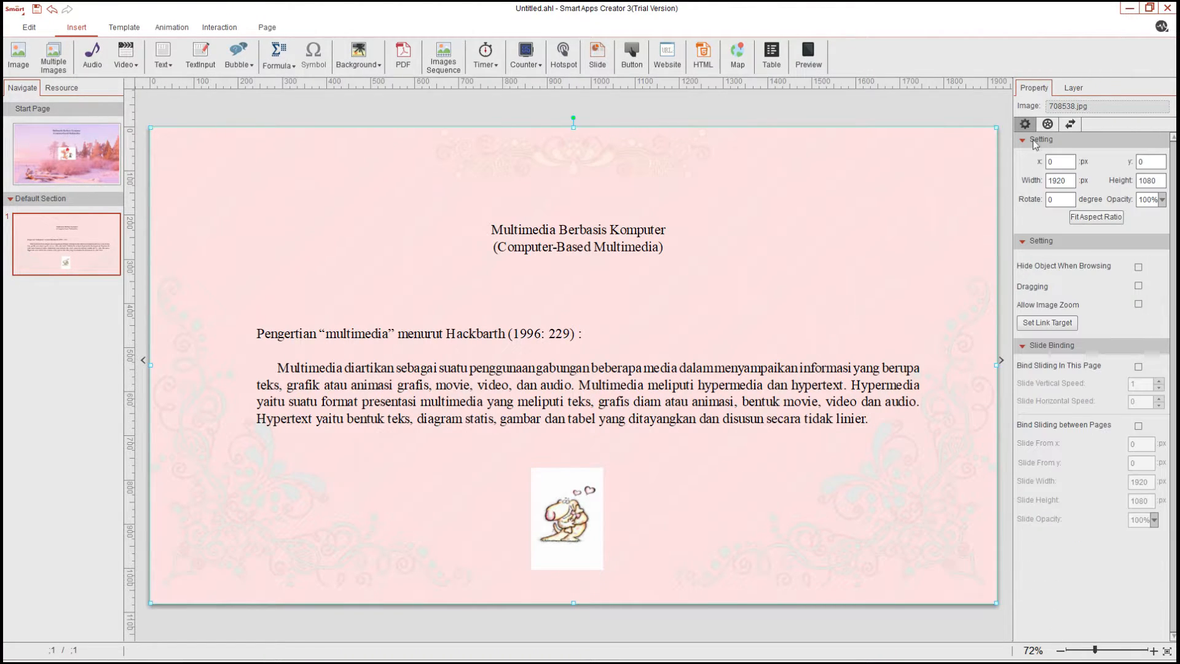
{"action": "left_click", "coordinate": [1075, 88]}
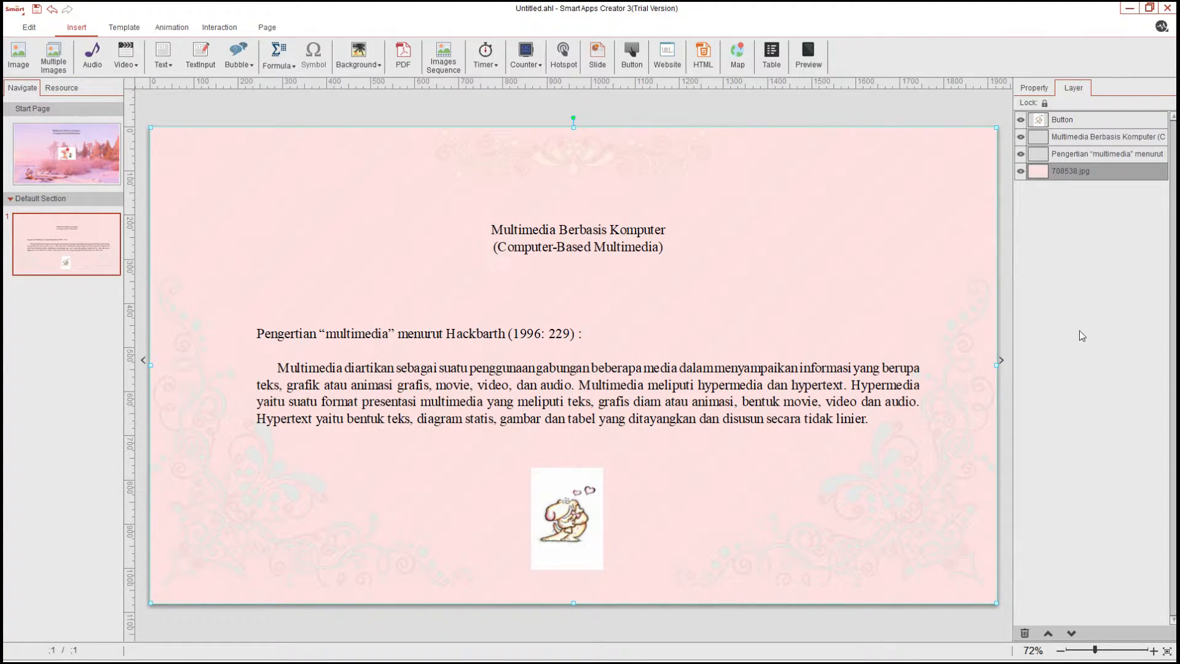
Try moving the cat button over the paragraph and reordering it behind the text layers
{"action": "left_click", "coordinate": [581, 546]}
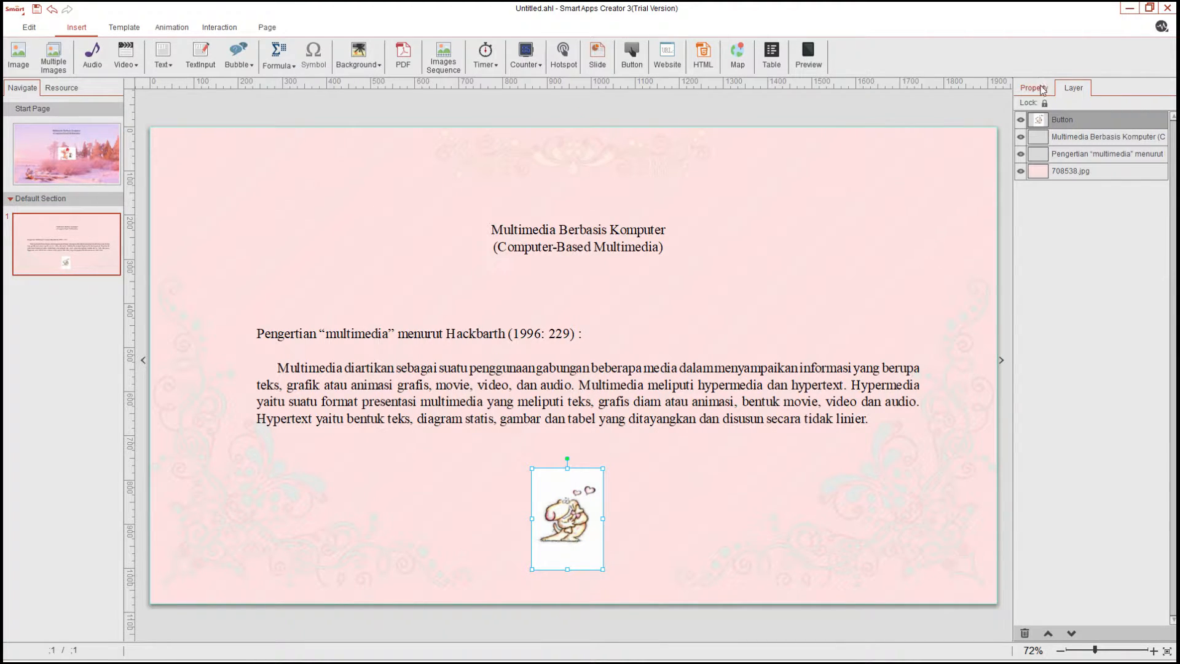
{"action": "left_click", "coordinate": [1043, 90]}
{"action": "left_click", "coordinate": [688, 514]}
{"action": "left_click_drag", "start_coordinate": [586, 532], "coordinate": [612, 417]}
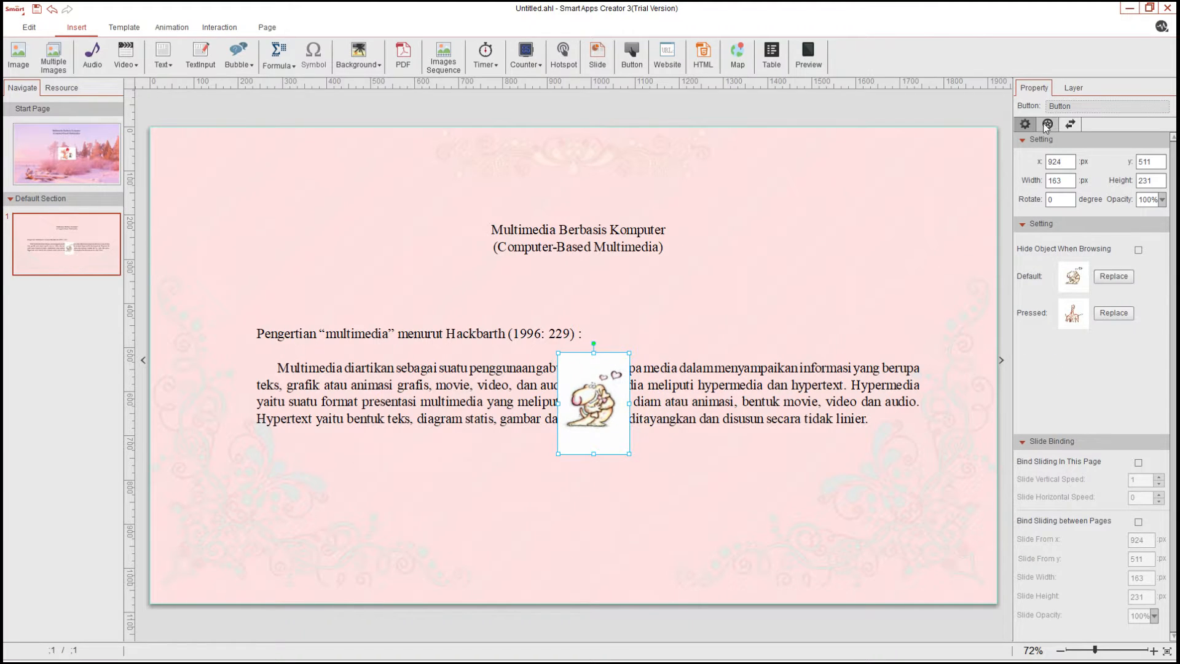
{"action": "left_click", "coordinate": [1073, 90]}
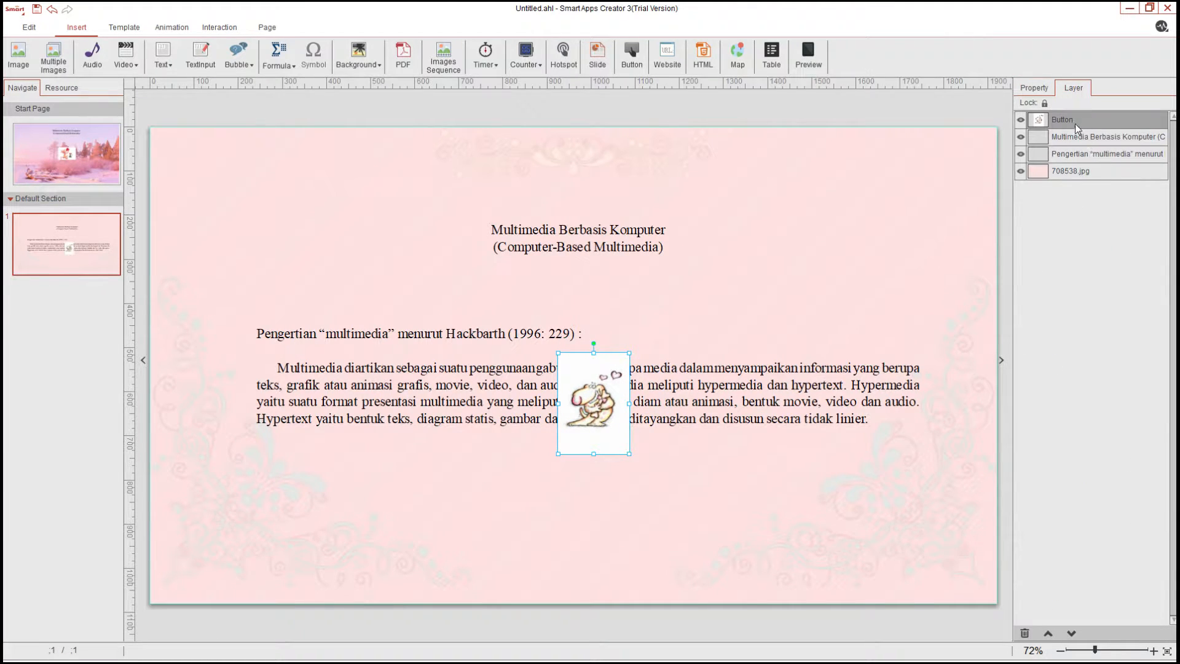
{"action": "left_click_drag", "start_coordinate": [1079, 130], "coordinate": [1086, 163]}
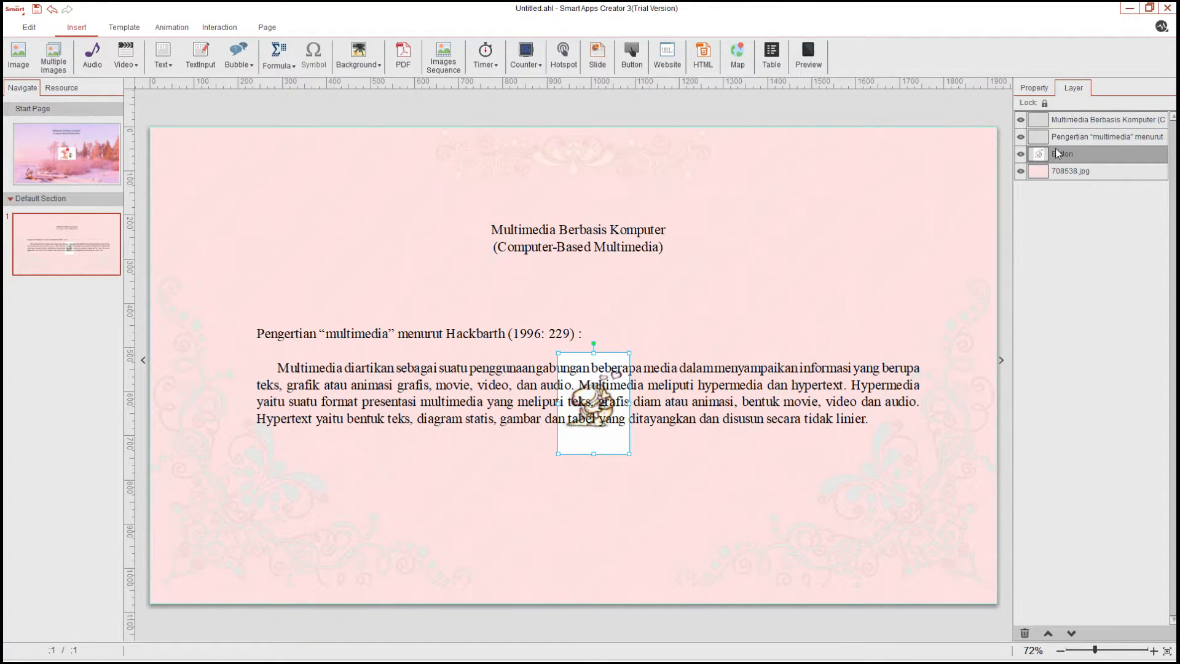
{"action": "left_click_drag", "start_coordinate": [1047, 159], "coordinate": [1064, 114]}
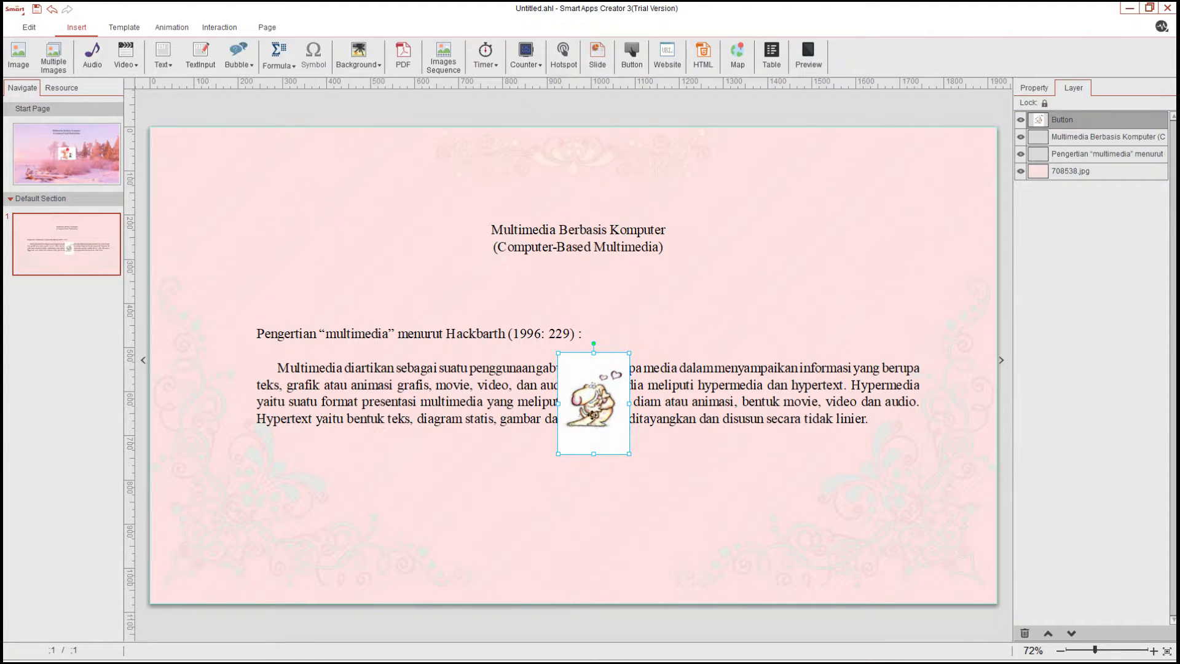
Move the cat button back below the paragraph, centered
{"action": "left_click_drag", "start_coordinate": [590, 413], "coordinate": [570, 505]}
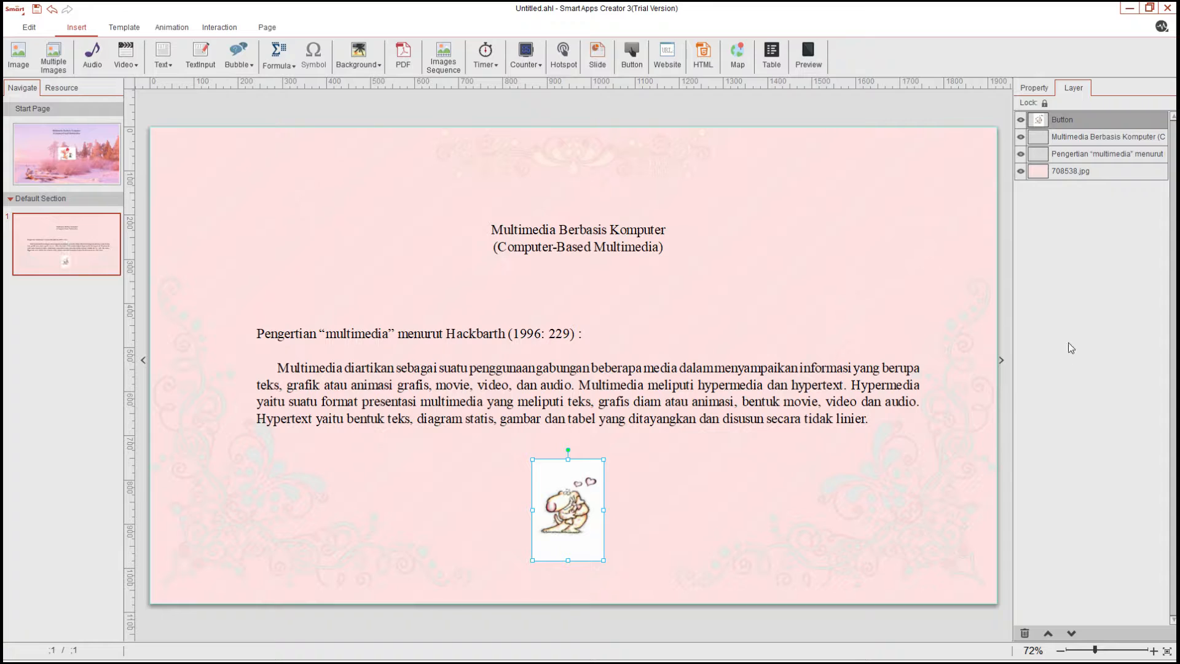
{"action": "left_click", "coordinate": [783, 287]}
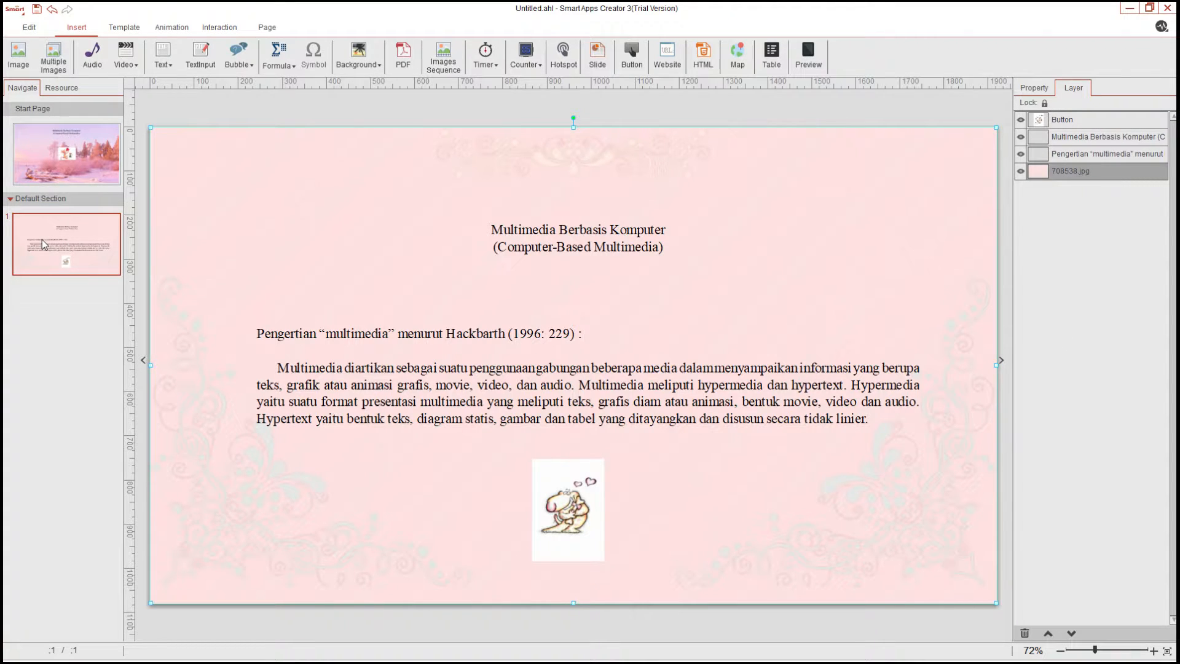
Add a new blank page after the content page
{"action": "left_click", "coordinate": [85, 223]}
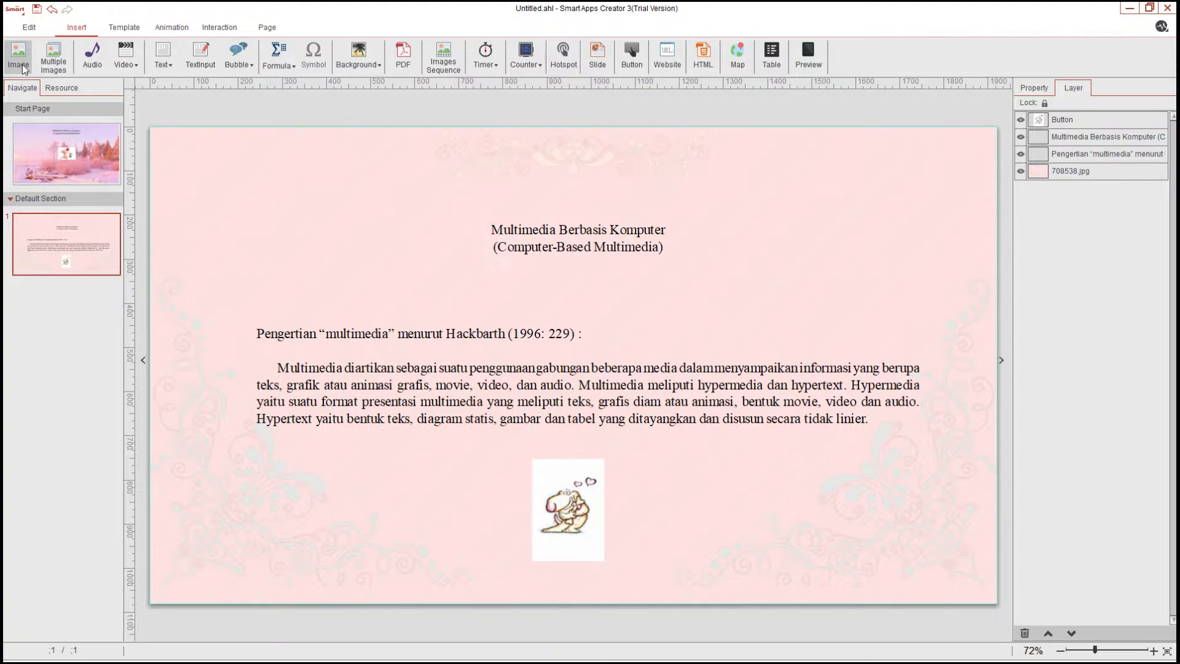
{"action": "left_click", "coordinate": [28, 28]}
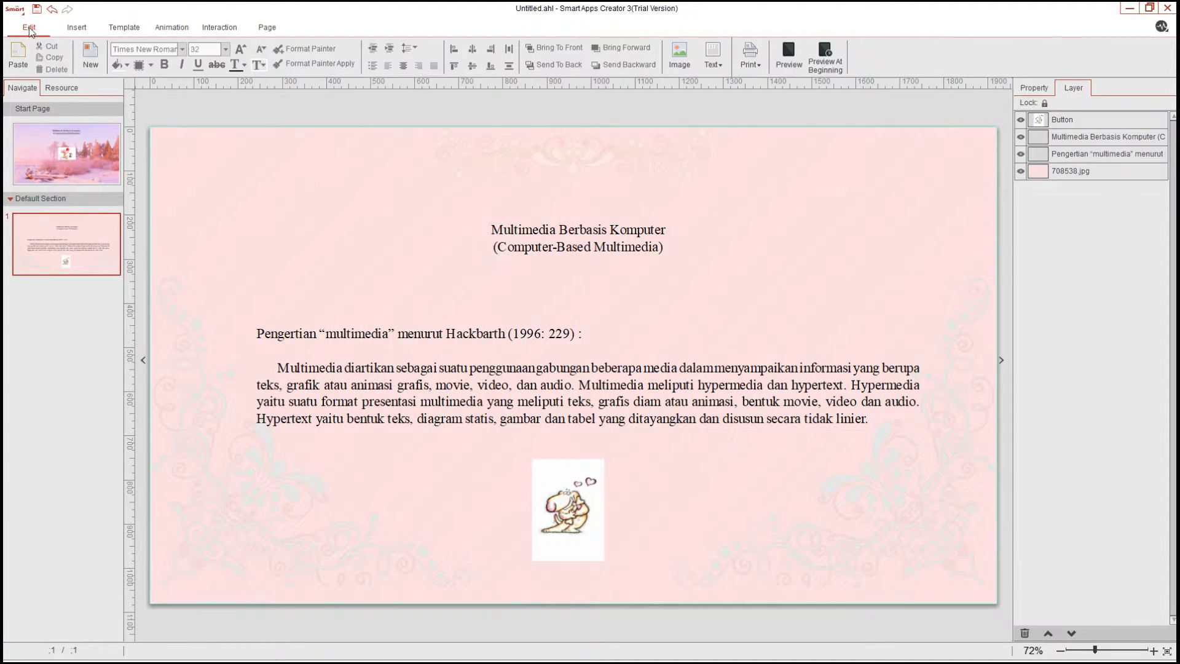
{"action": "left_click", "coordinate": [100, 68]}
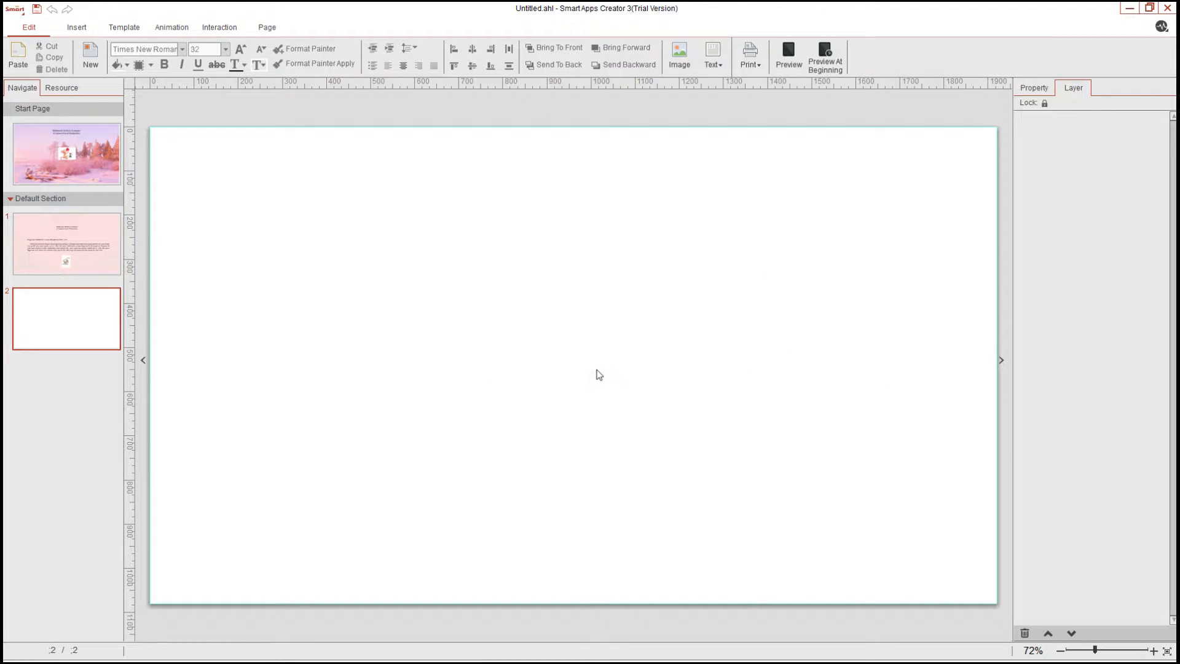
Set a pastel brush-stroke image as the new page's background
{"action": "left_click", "coordinate": [682, 54]}
{"action": "left_click", "coordinate": [74, 28]}
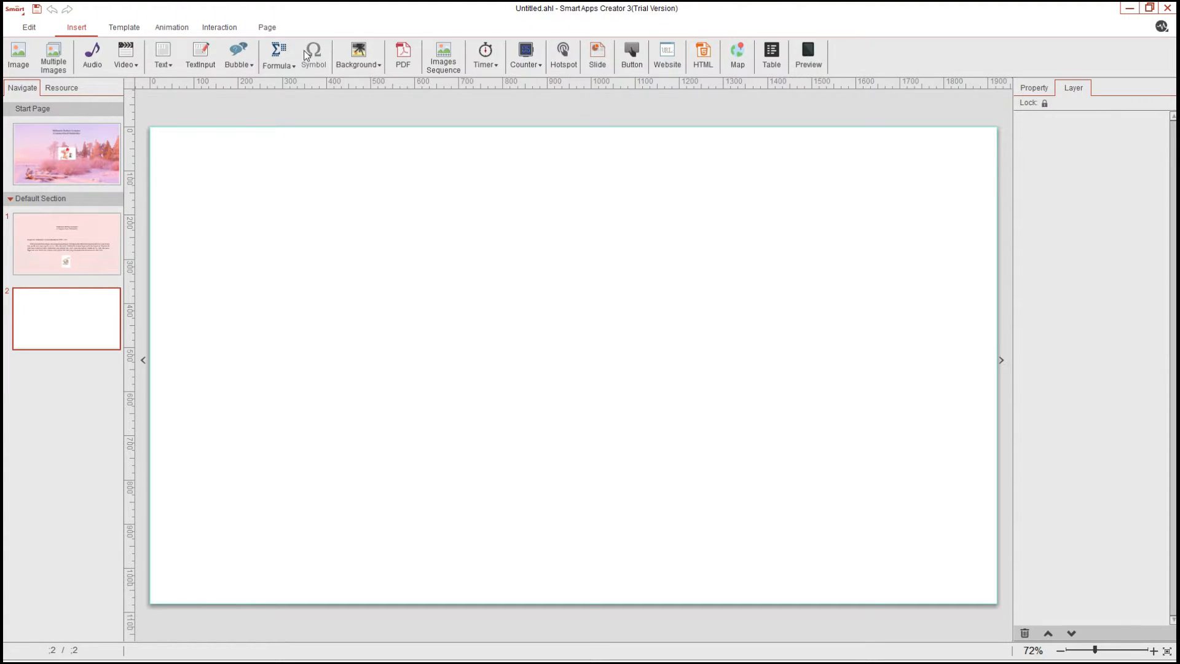
{"action": "left_click", "coordinate": [366, 68]}
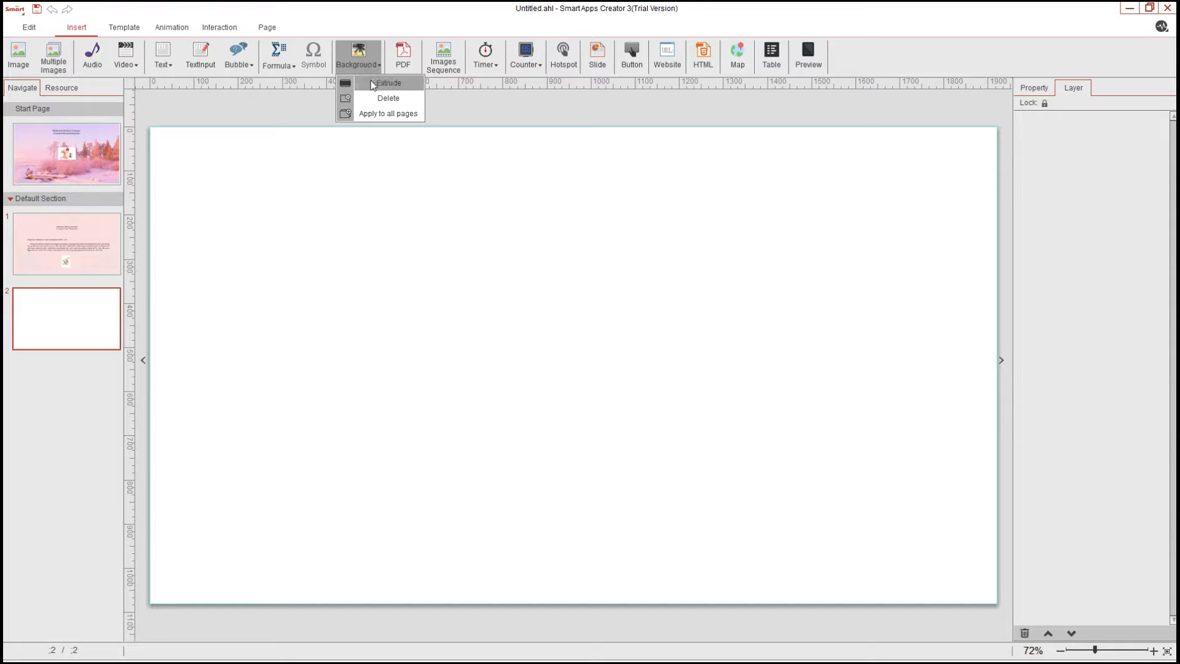
{"action": "left_click", "coordinate": [373, 83]}
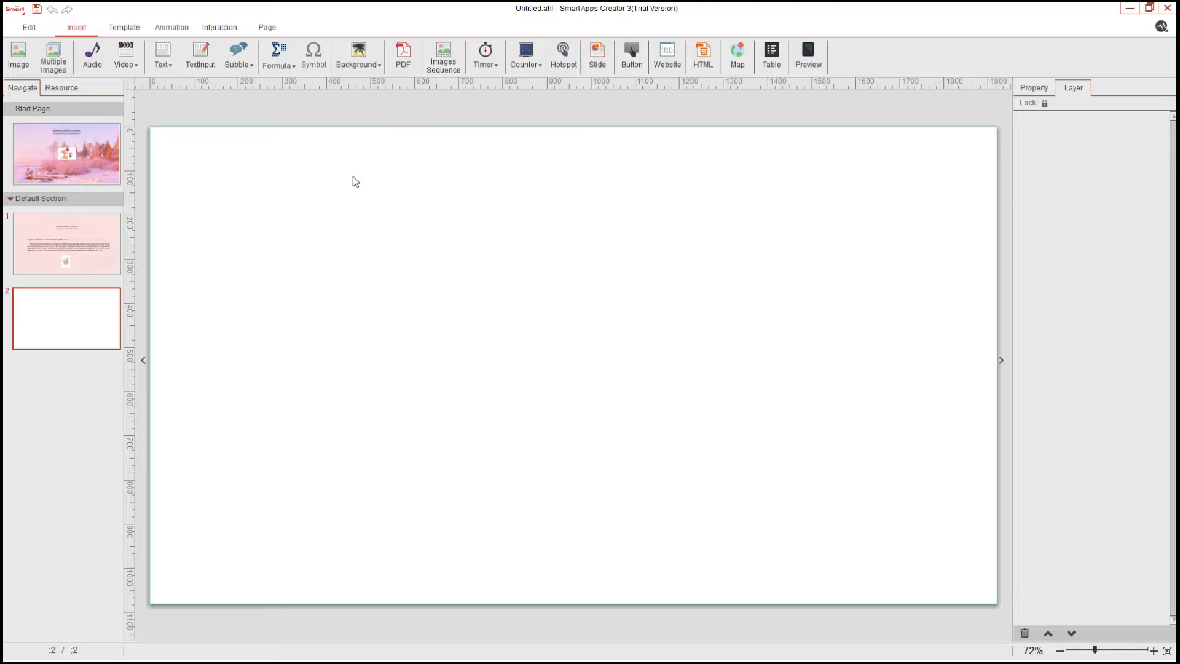
{"action": "left_click", "coordinate": [497, 315]}
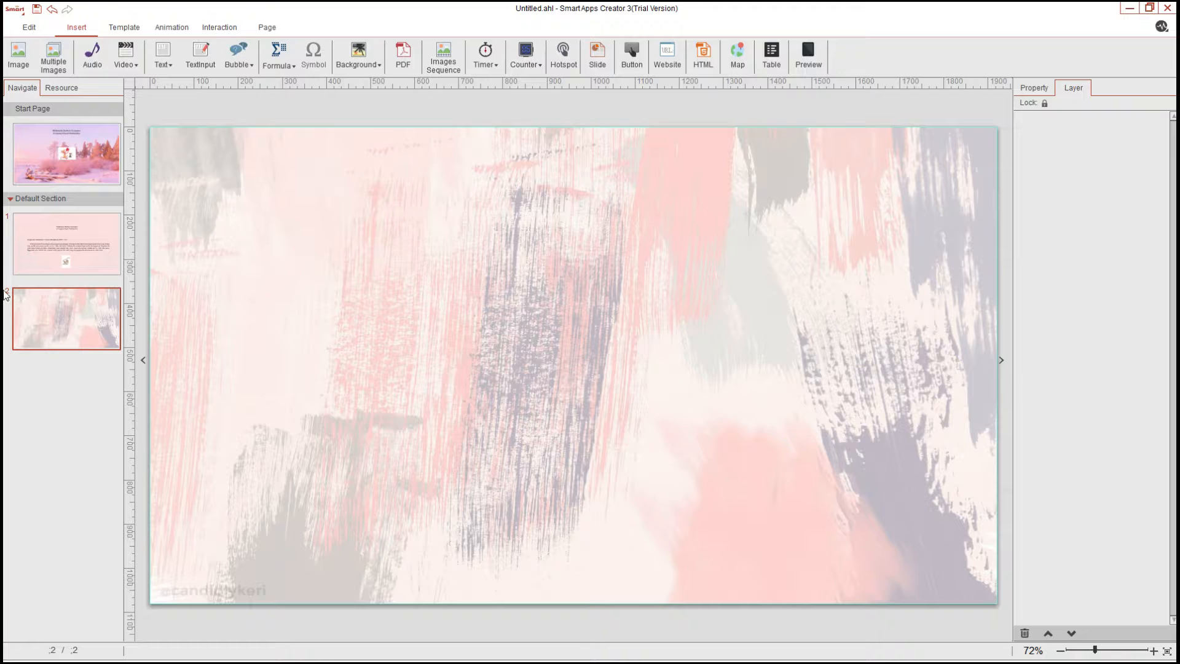
Try enlarging the title text's font size on the content page
{"action": "left_click", "coordinate": [54, 254]}
{"action": "left_click", "coordinate": [598, 249]}
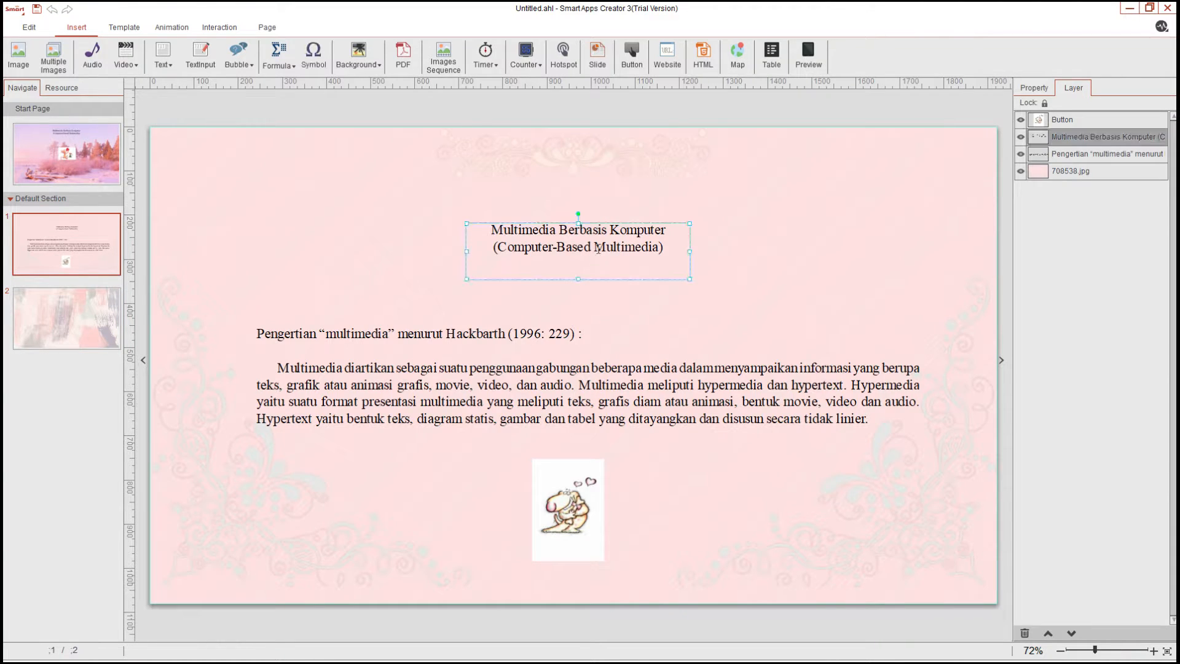
{"action": "double_click", "coordinate": [633, 249]}
{"action": "key", "text": "ctrl+a"}
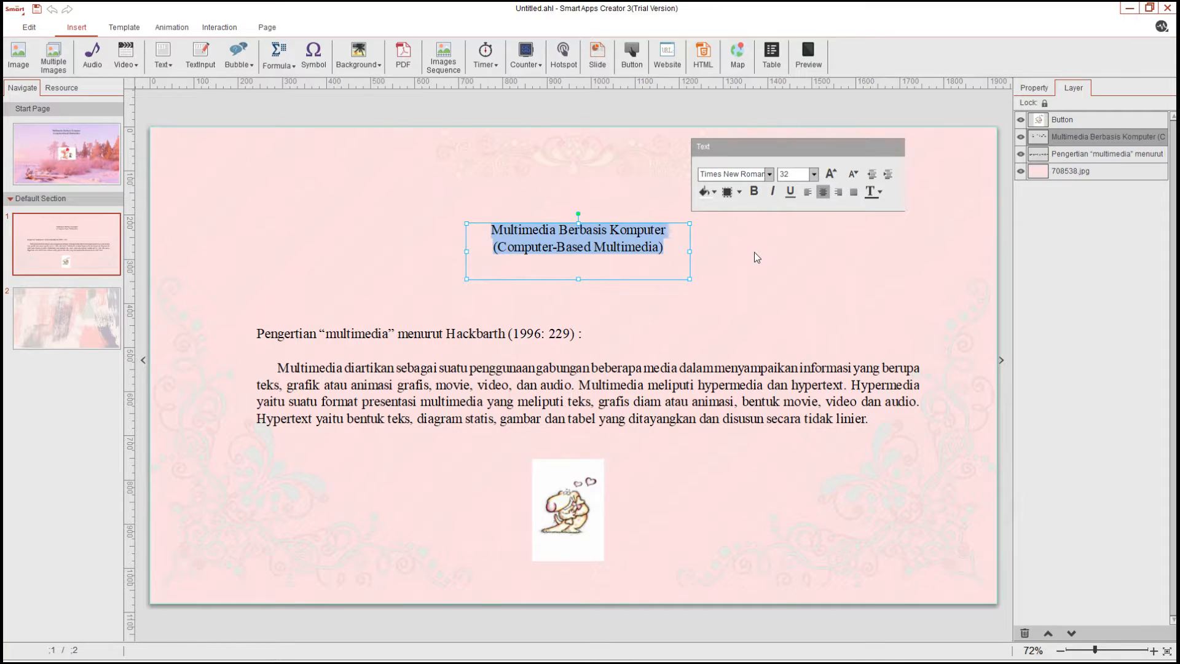
{"action": "left_click", "coordinate": [831, 174]}
{"action": "left_click", "coordinate": [832, 175]}
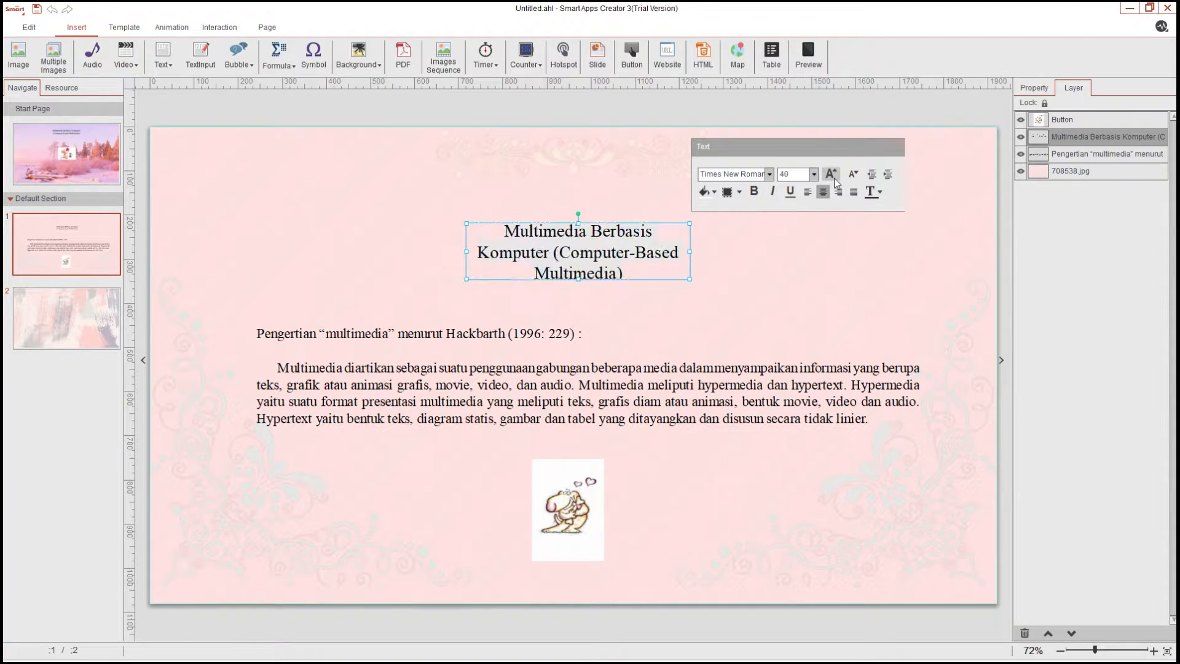
{"action": "left_click", "coordinate": [853, 175]}
{"action": "left_click", "coordinate": [853, 174]}
{"action": "left_click", "coordinate": [834, 286]}
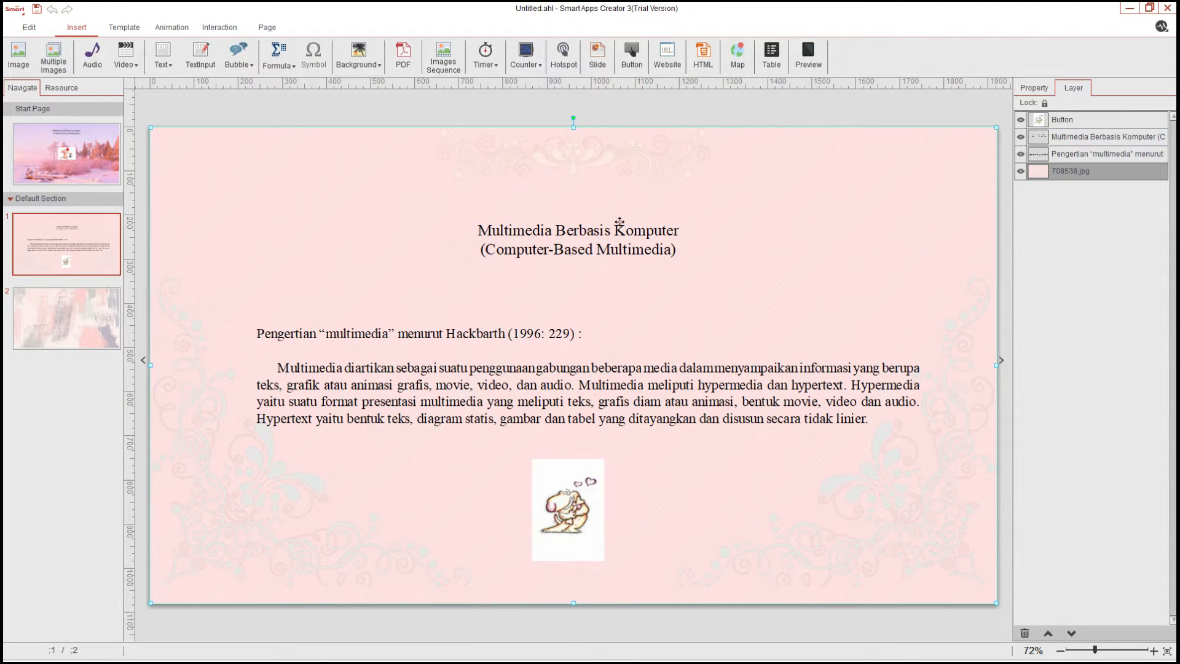
Paste the copied background image onto the new page and undo the paste
{"action": "left_click", "coordinate": [43, 314]}
{"action": "key", "text": "ctrl+v"}
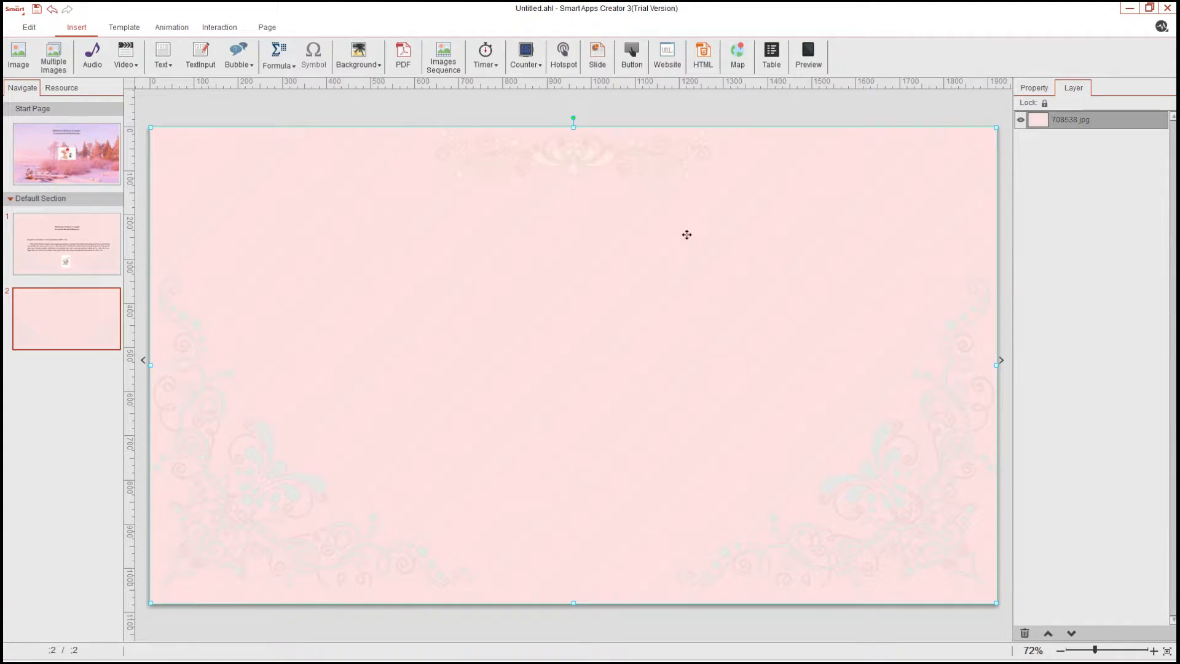
{"action": "key", "text": "ctrl+z"}
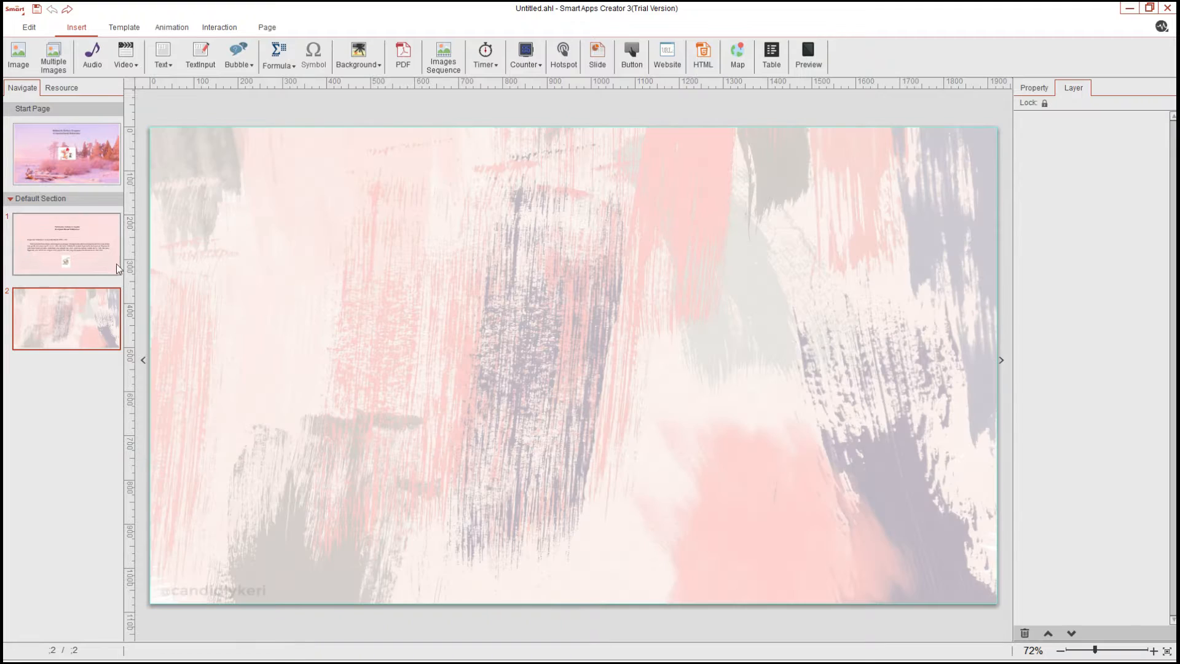
Copy the title text box from the content page onto the new page
{"action": "left_click", "coordinate": [117, 264]}
{"action": "left_click", "coordinate": [559, 233]}
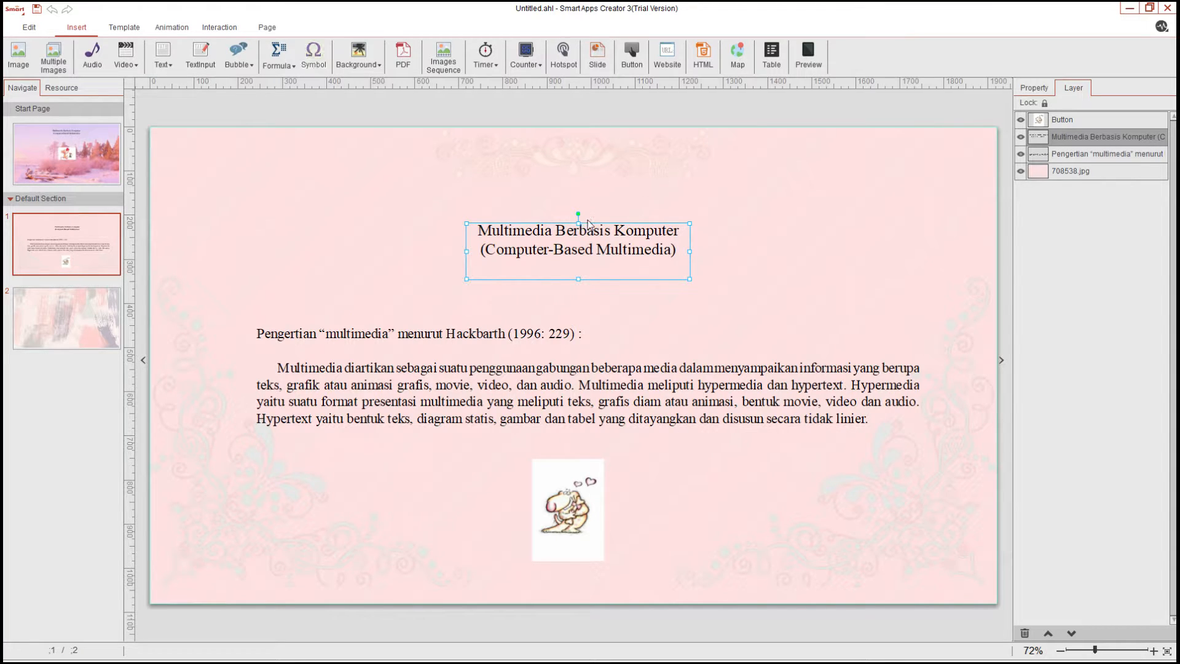
{"action": "left_click", "coordinate": [58, 312]}
{"action": "key", "text": "ctrl+v"}
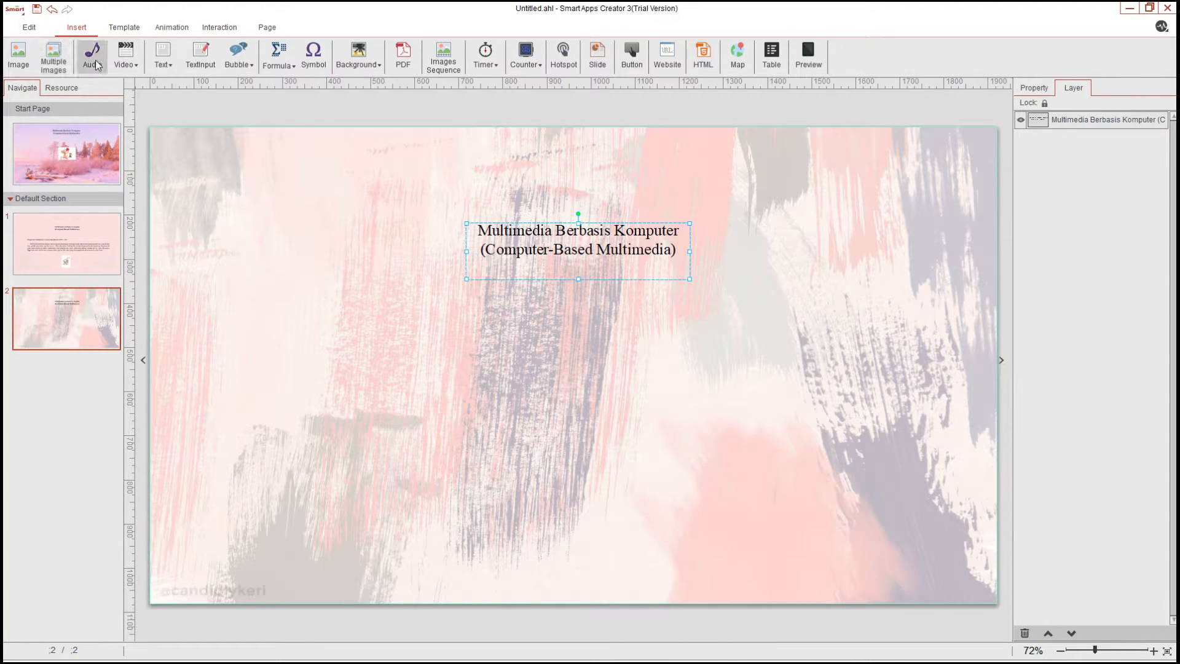
Copy the definition paragraph box from the content page onto the new page
{"action": "left_click", "coordinate": [90, 254]}
{"action": "left_click", "coordinate": [91, 306]}
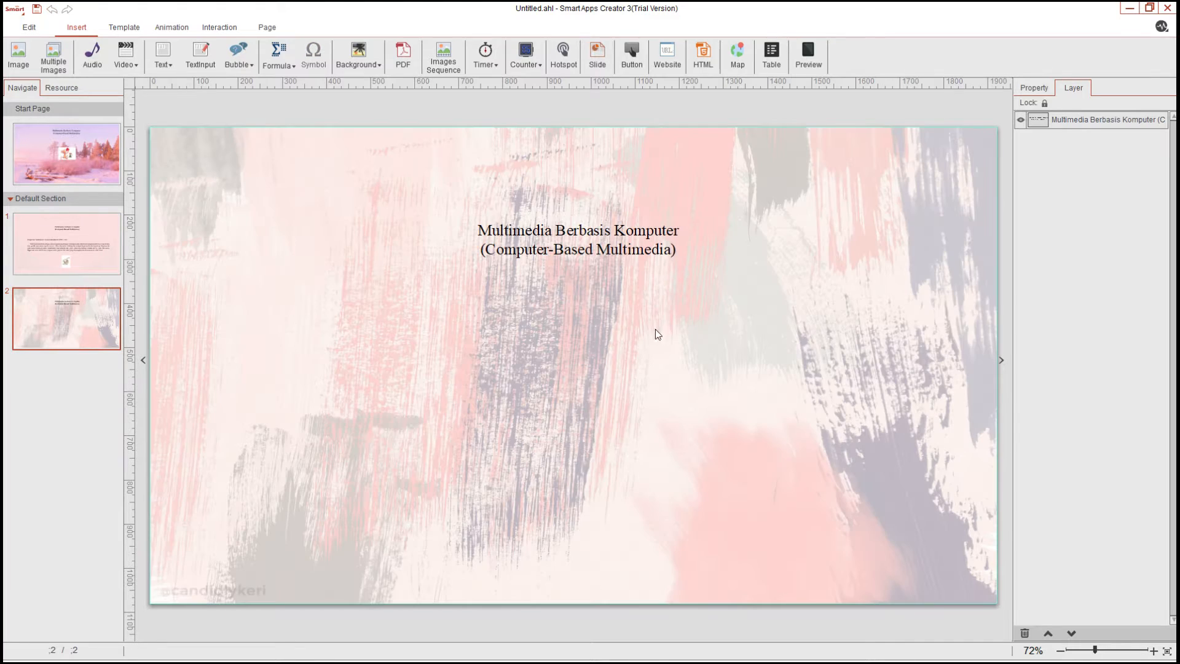
{"action": "left_click", "coordinate": [102, 273]}
{"action": "left_click", "coordinate": [434, 355]}
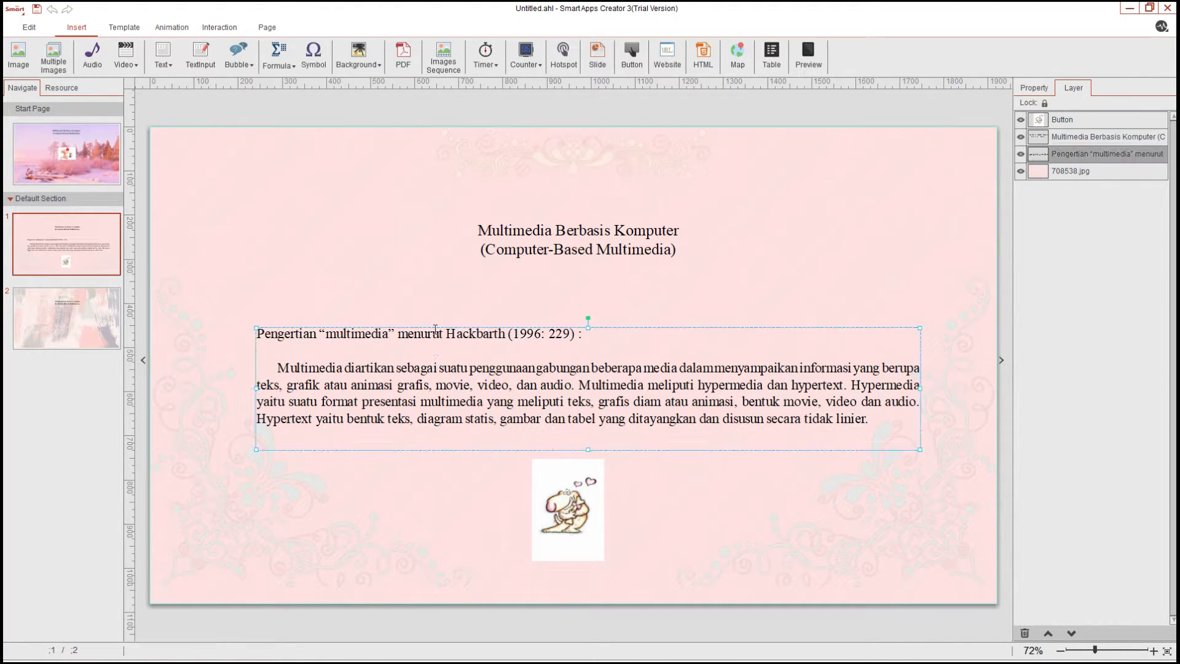
{"action": "left_click", "coordinate": [82, 334]}
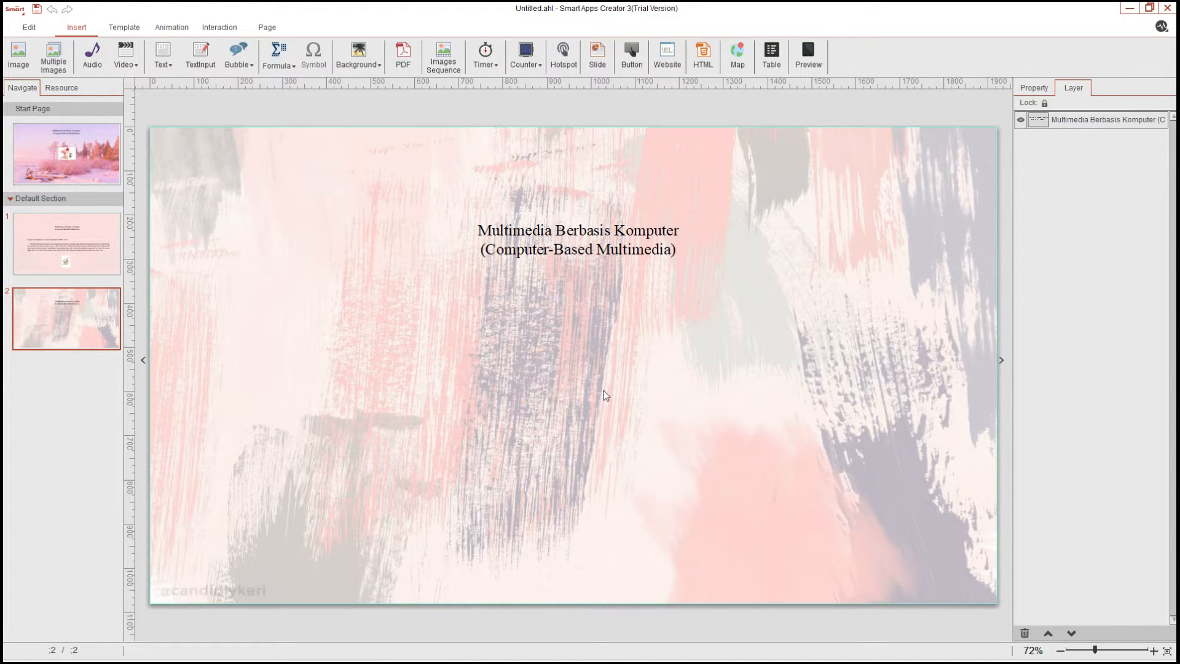
{"action": "key", "text": "ctrl+v"}
{"action": "left_click_drag", "start_coordinate": [647, 331], "coordinate": [641, 330]}
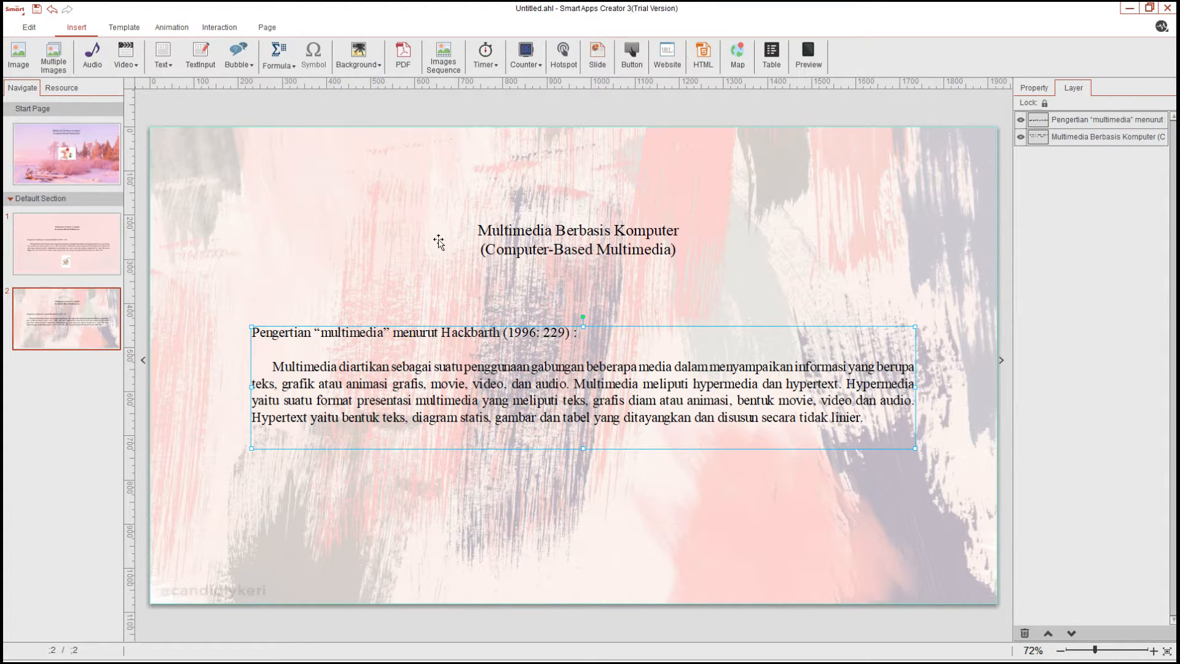
Replace the pasted paragraph with the conclusion text 'dapat ditarik kesimpulan bahwa multimedia…' and move the box slightly up
{"action": "double_click", "coordinate": [525, 376]}
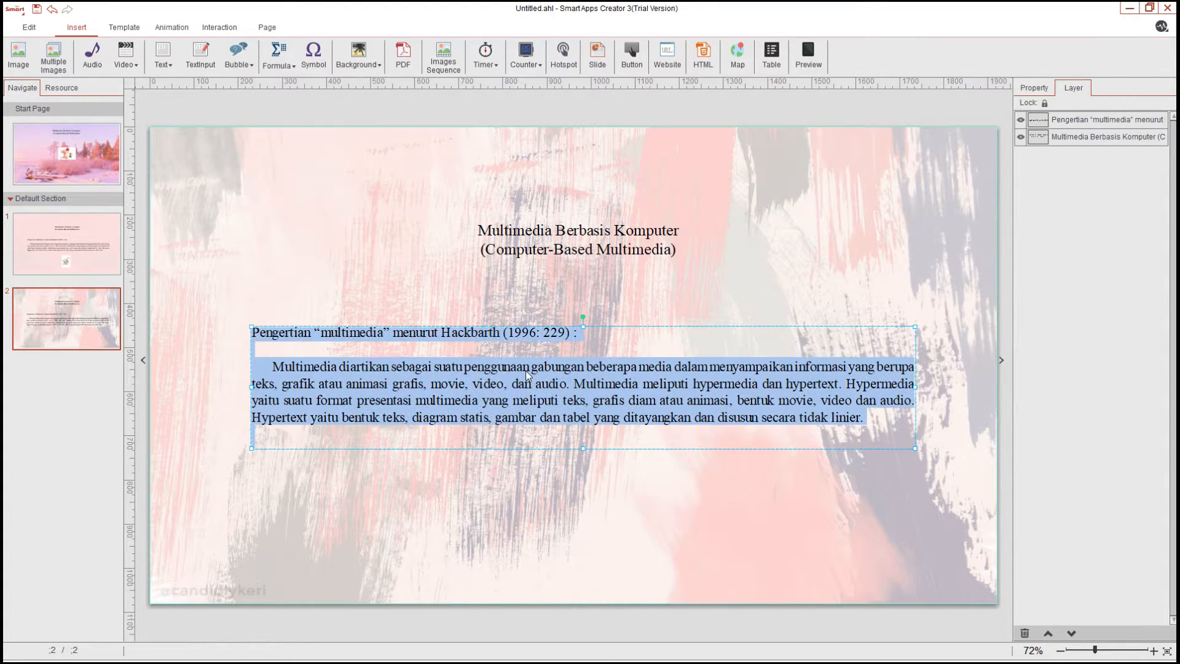
{"action": "type", "text": "dapat ditarik kesimpulan bahwa multimedia merupakan suatu gabungan antara teks, gambar, grafis, animasi, audio dan video, serta cara penyampaian interaktif yang dapat membuat suatu pengalaman belajar bagi siswa seperti dalam kehidupan nyata di sekitarnya."}
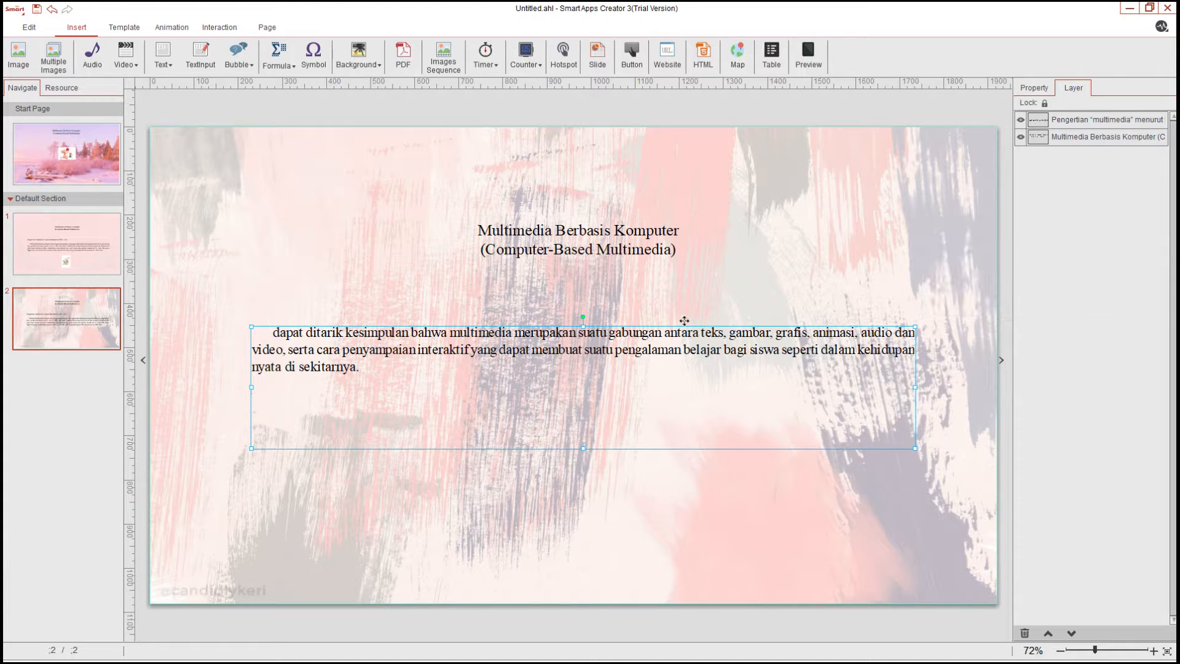
{"action": "mouse_move", "coordinate": [683, 327]}
{"action": "left_mouse_down"}
{"action": "mouse_move", "coordinate": [682, 408]}
{"action": "mouse_move", "coordinate": [685, 304]}
{"action": "left_mouse_up"}
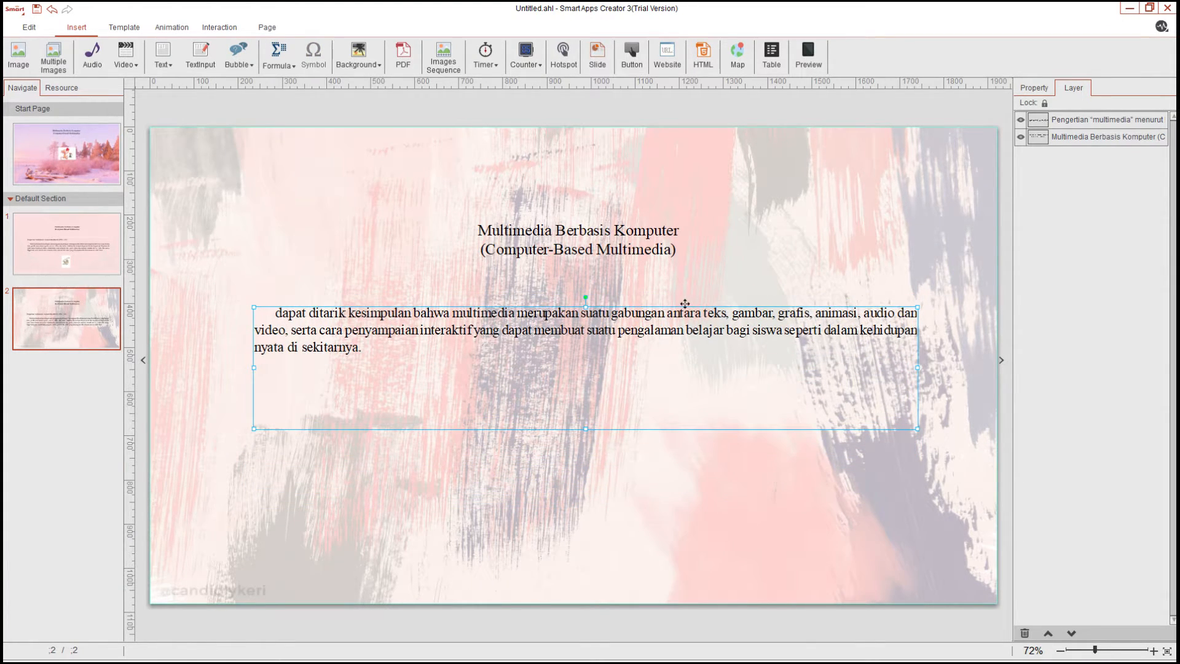
Set the conclusion text's font size to 40 and give its box a background fill at 56%
{"action": "double_click", "coordinate": [349, 339]}
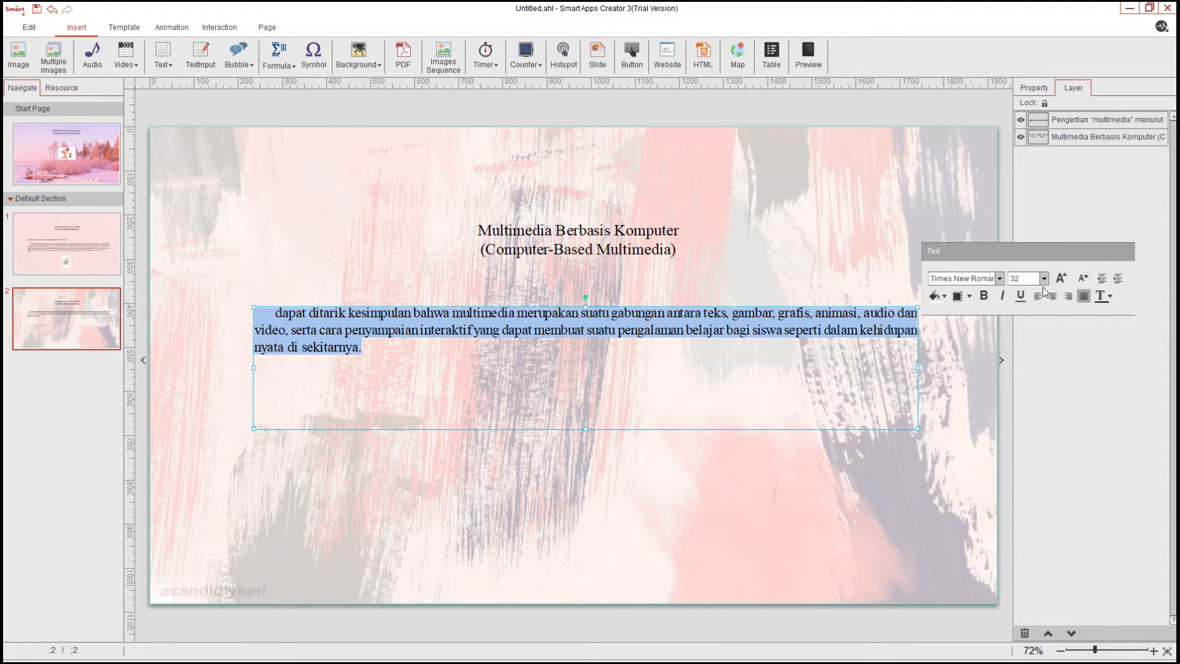
{"action": "left_click", "coordinate": [1068, 277]}
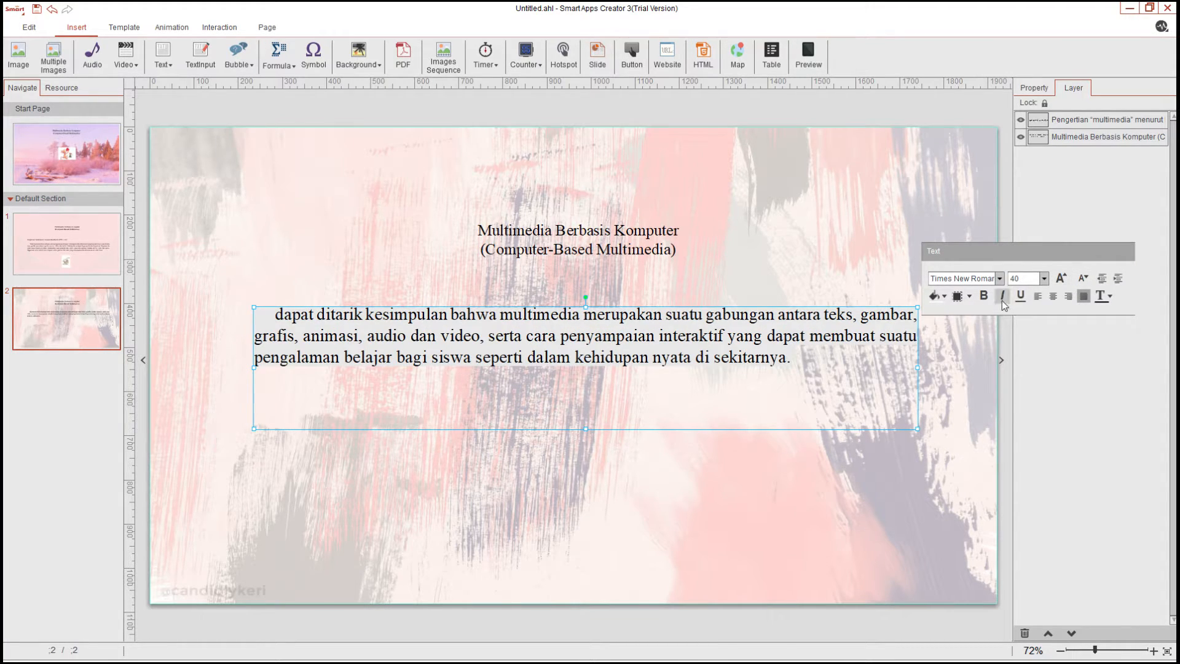
{"action": "left_click", "coordinate": [969, 296]}
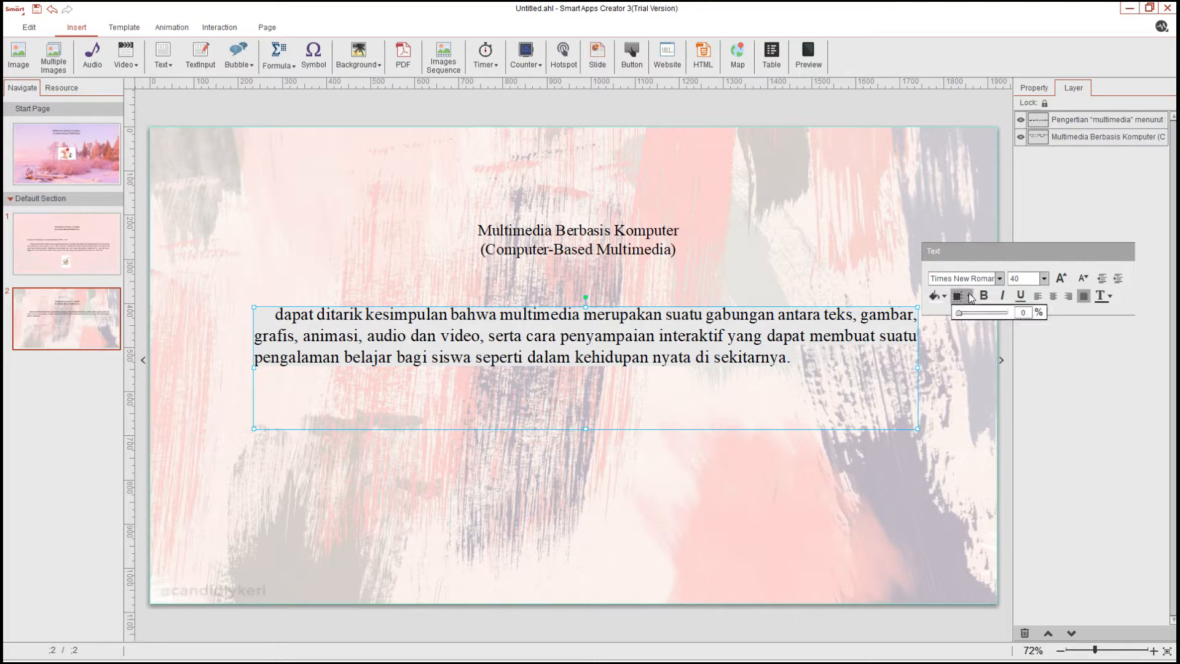
{"action": "left_click_drag", "start_coordinate": [963, 316], "coordinate": [987, 319]}
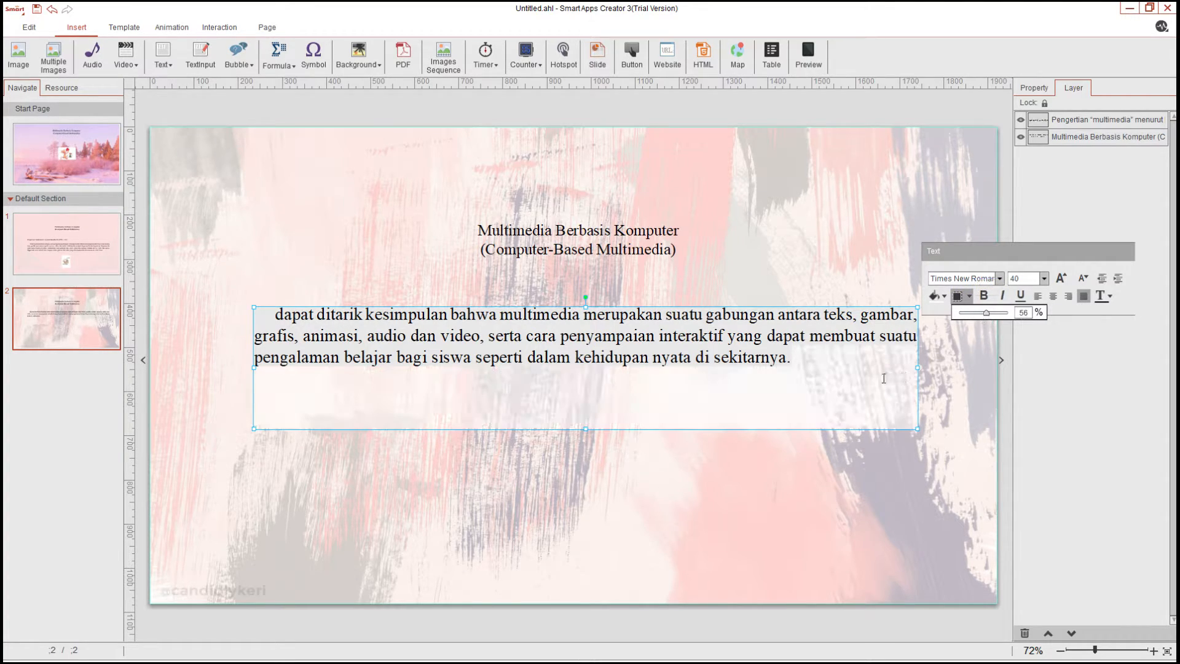
{"action": "left_click", "coordinate": [880, 390]}
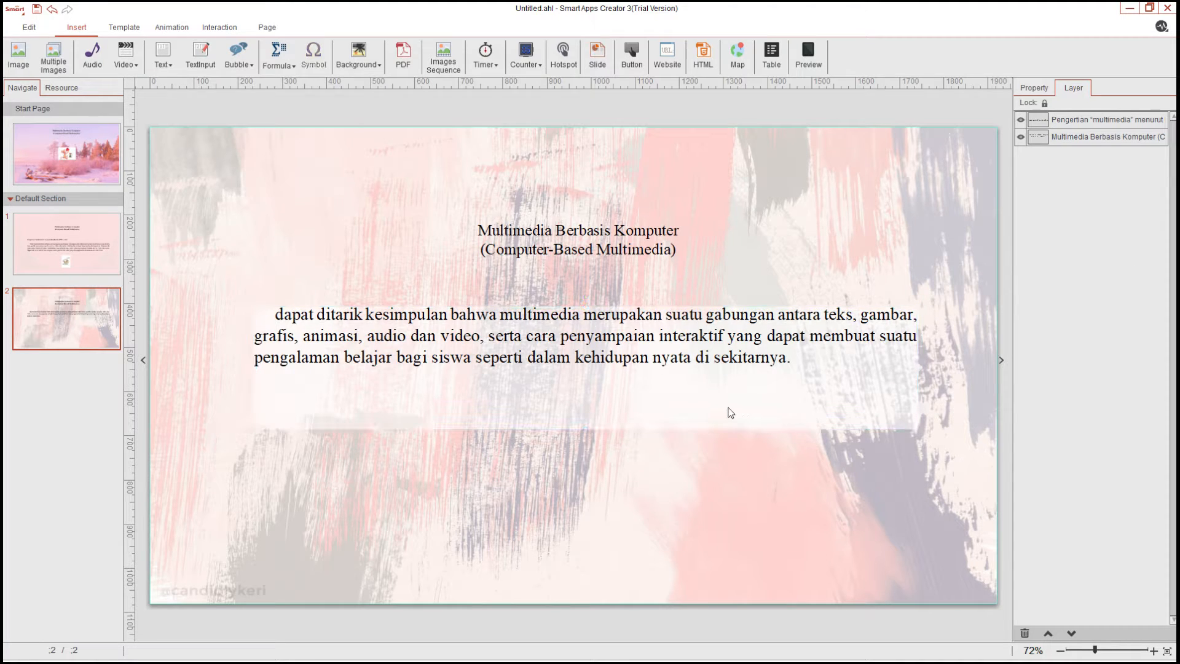
{"action": "left_click", "coordinate": [769, 365]}
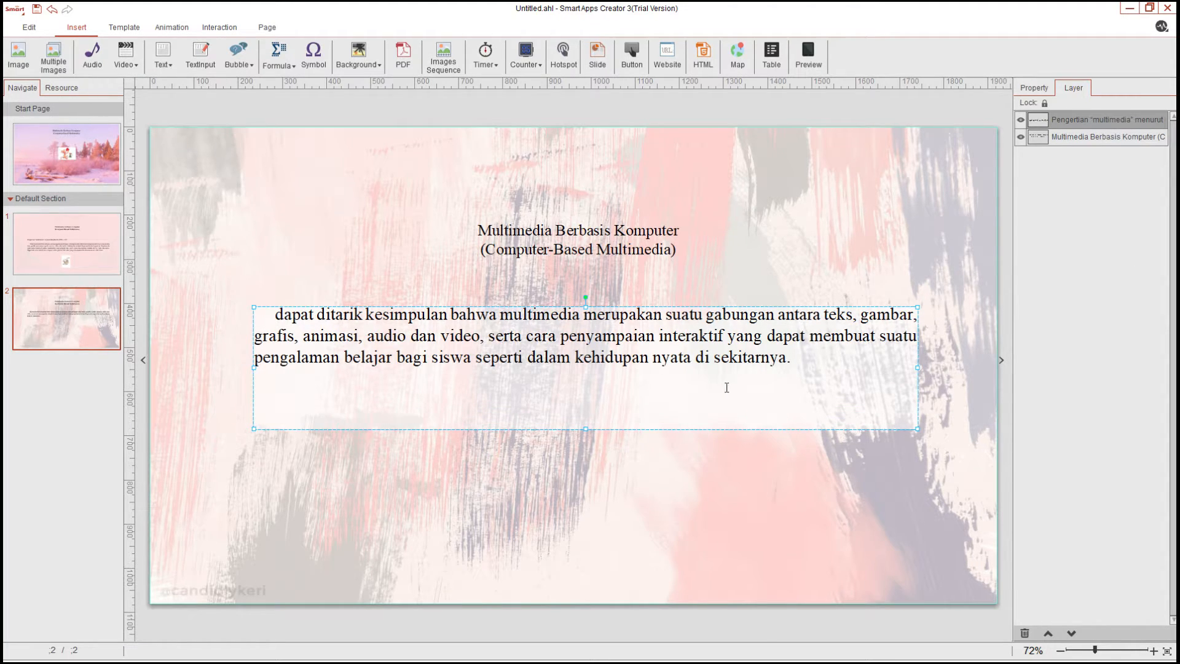
Extend the conclusion box downward and set all of its text to font size 40
{"action": "mouse_move", "coordinate": [586, 428]}
{"action": "left_mouse_down"}
{"action": "mouse_move", "coordinate": [585, 384]}
{"action": "mouse_move", "coordinate": [588, 452]}
{"action": "left_mouse_up"}
{"action": "double_click", "coordinate": [820, 351]}
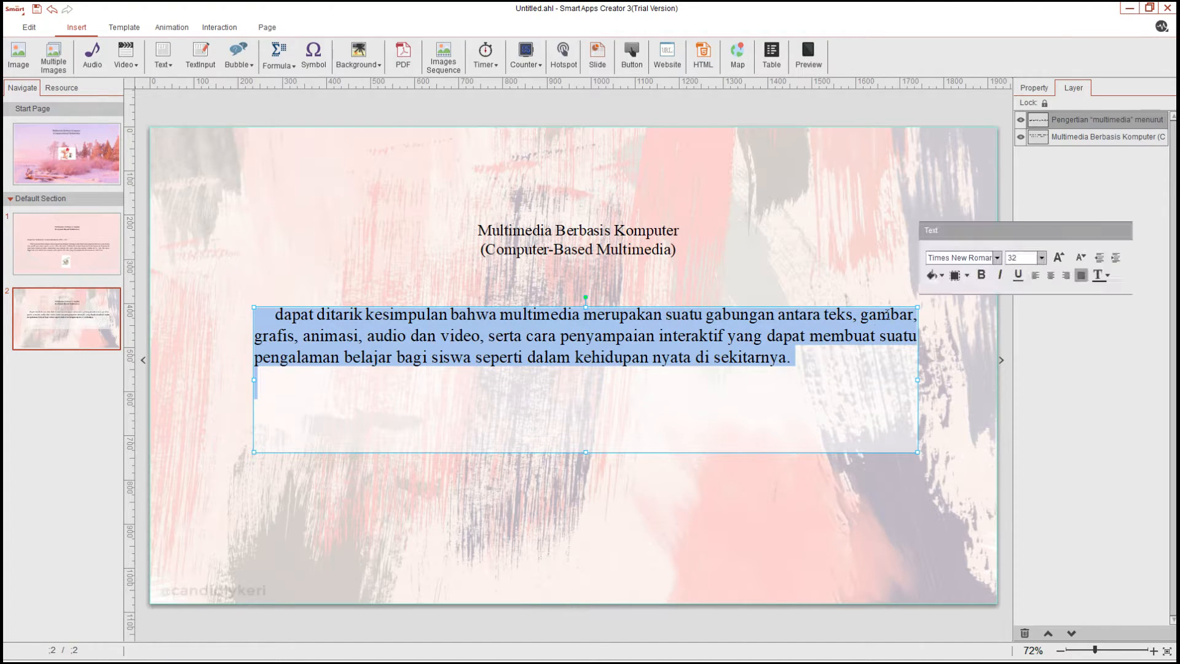
{"action": "left_click", "coordinate": [1059, 258]}
{"action": "left_click", "coordinate": [1059, 258]}
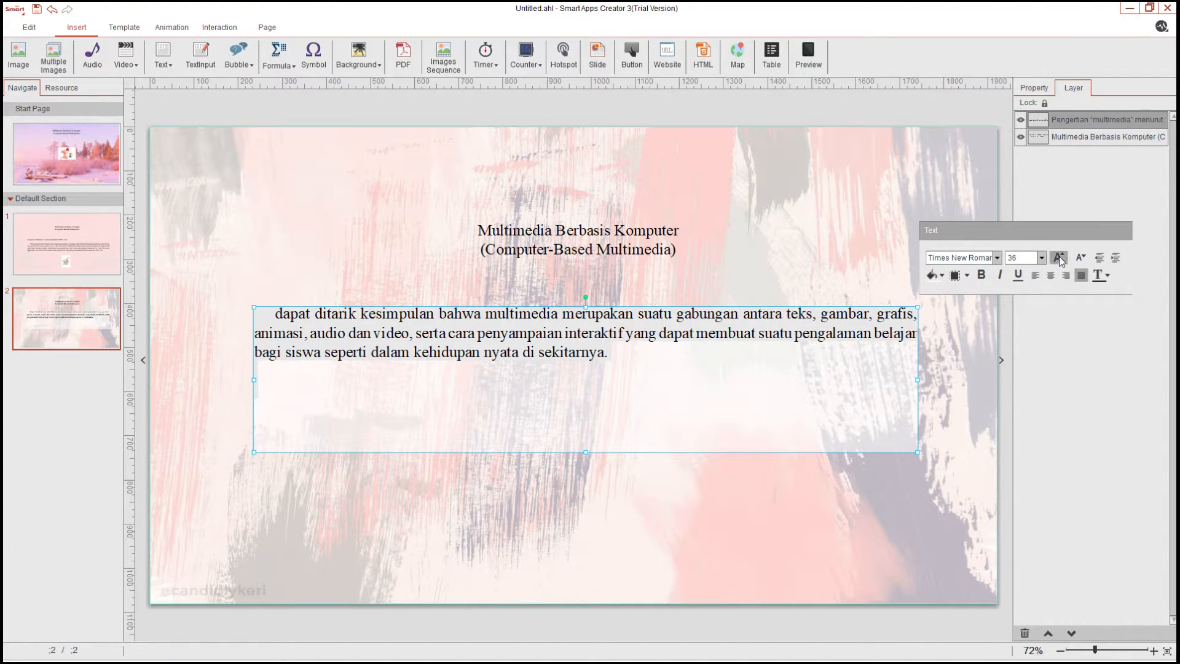
{"action": "left_click", "coordinate": [1059, 258]}
{"action": "left_click", "coordinate": [1059, 257]}
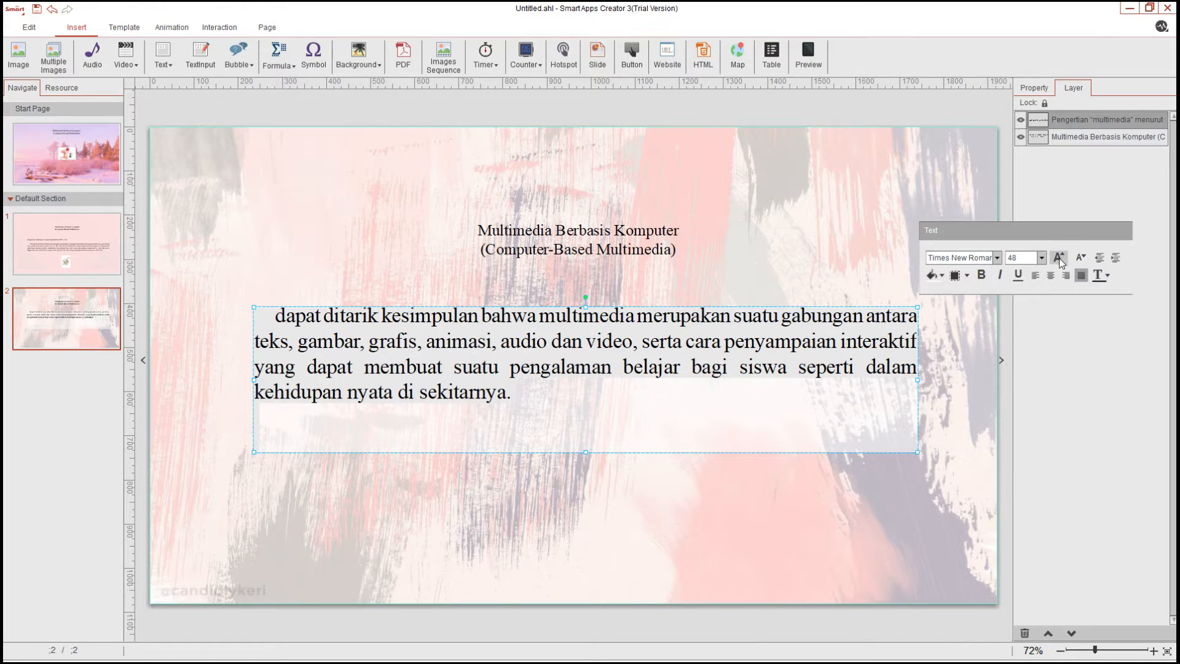
{"action": "left_click", "coordinate": [673, 459]}
{"action": "double_click", "coordinate": [603, 371]}
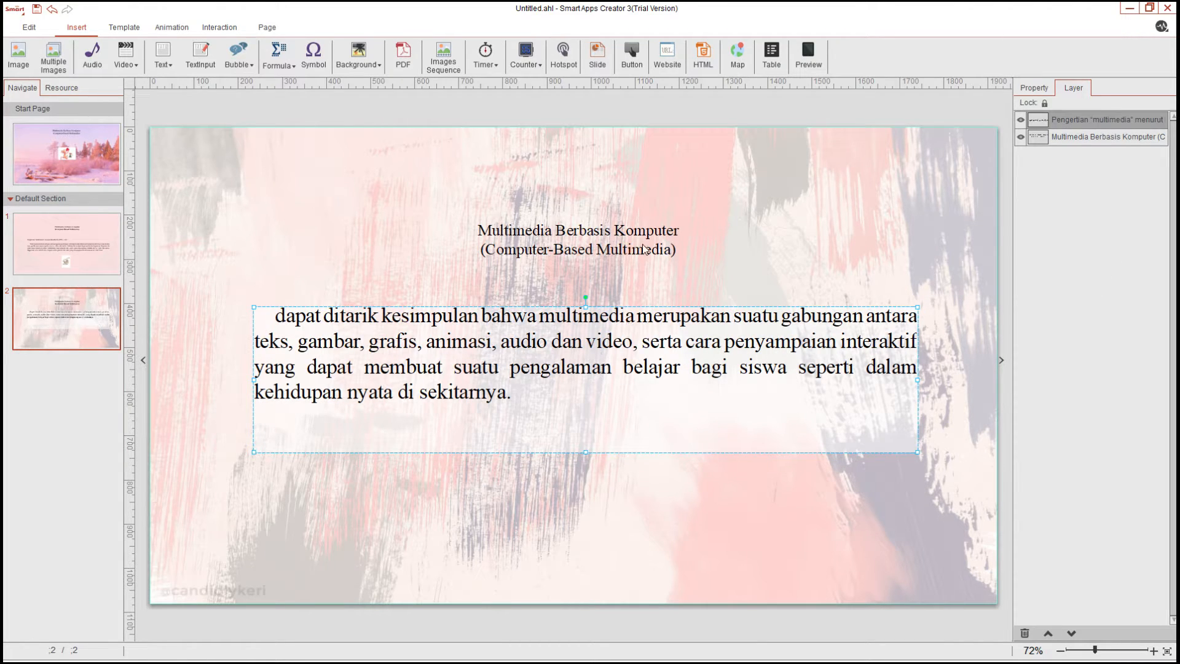
{"action": "key", "text": "ctrl+a"}
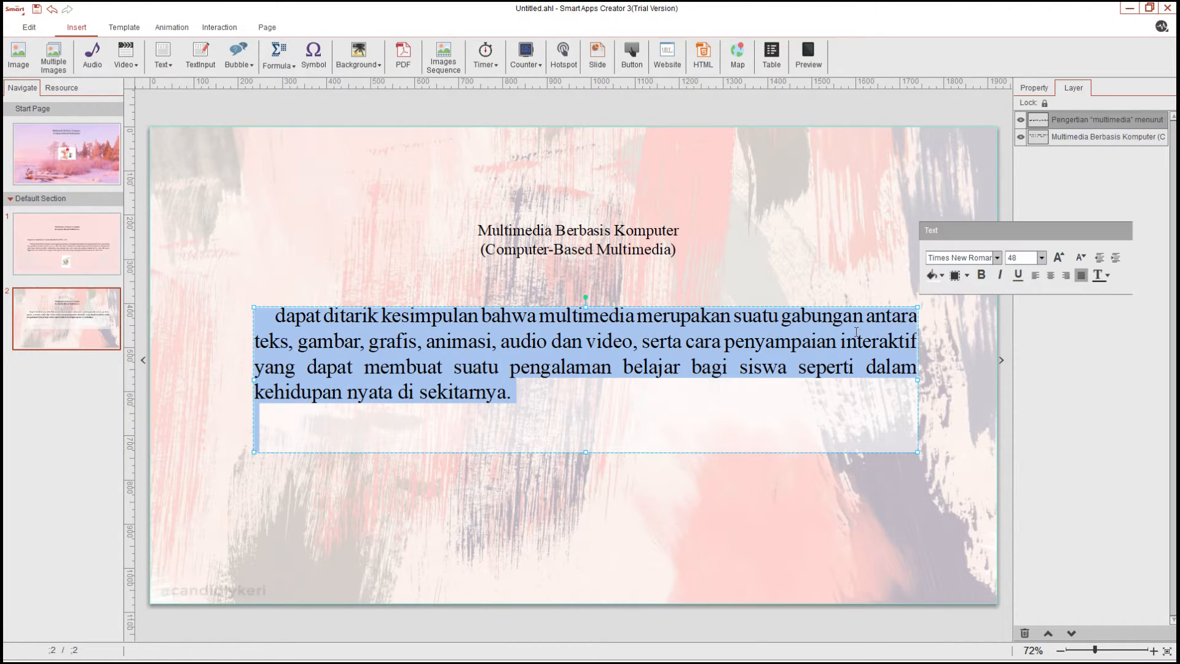
{"action": "left_click", "coordinate": [1079, 259]}
{"action": "left_click", "coordinate": [1078, 258]}
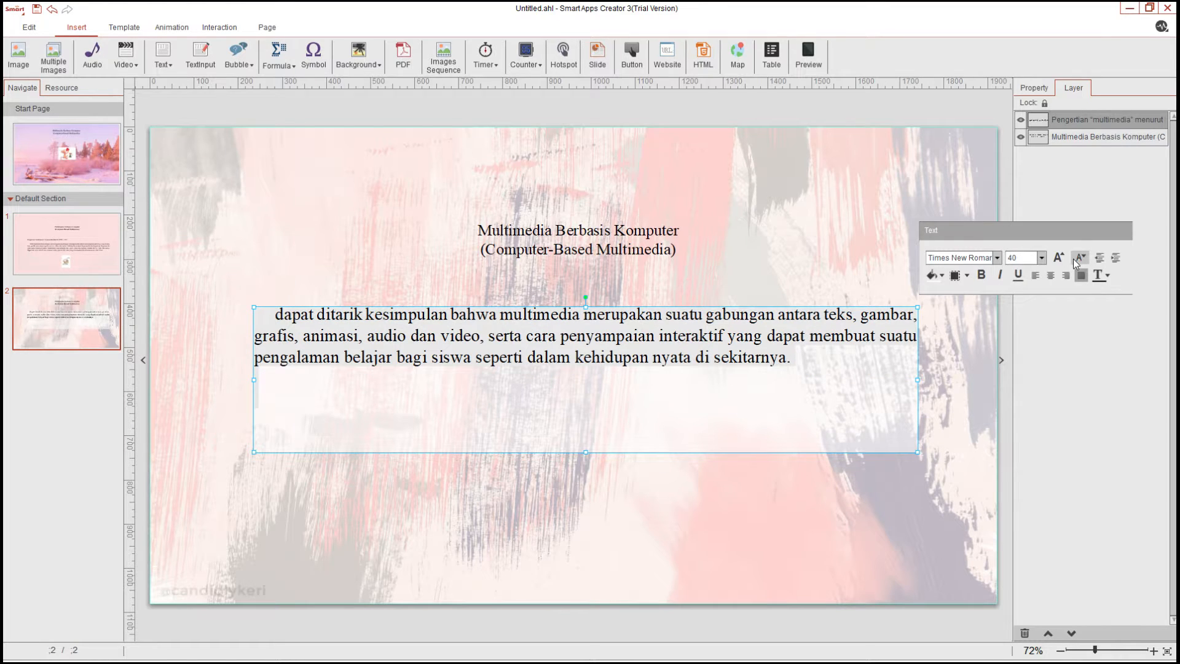
{"action": "left_click", "coordinate": [792, 406]}
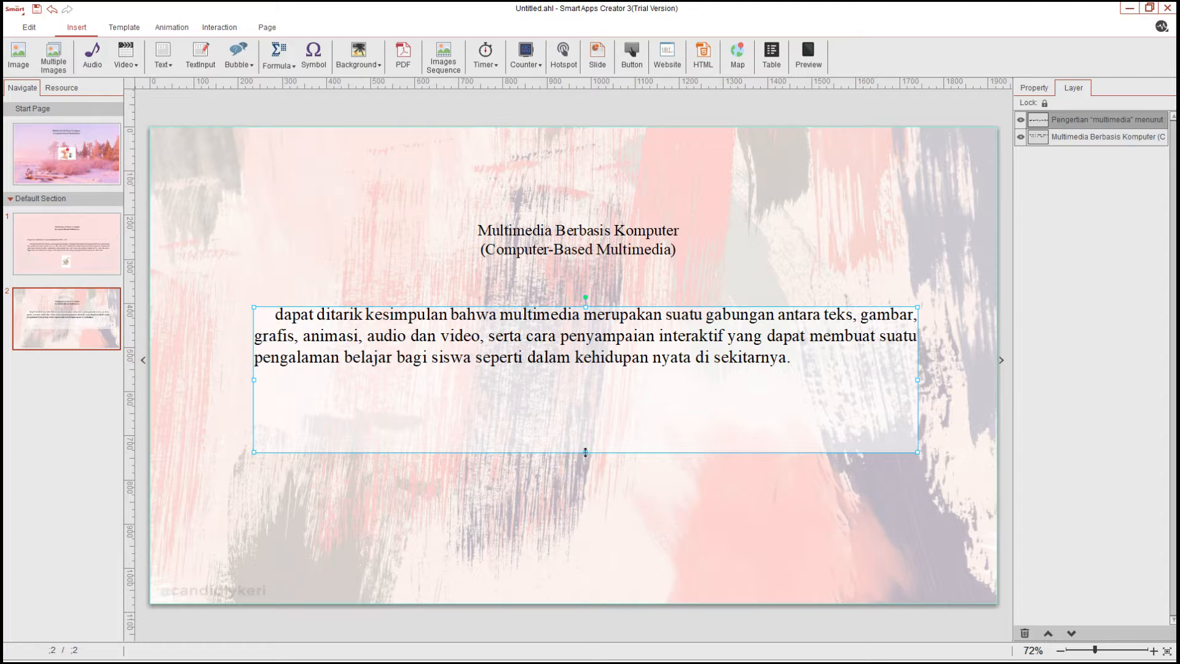
Shrink the conclusion box's height so it fits snugly around the text
{"action": "left_click_drag", "start_coordinate": [586, 452], "coordinate": [589, 395]}
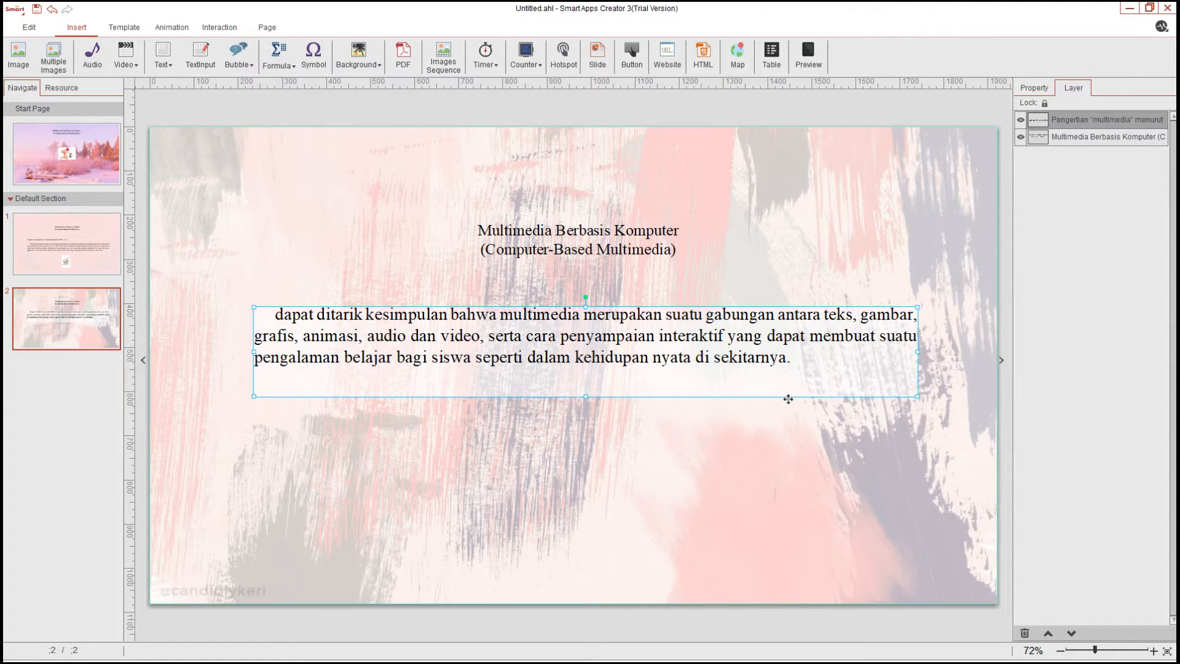
{"action": "left_click", "coordinate": [619, 456]}
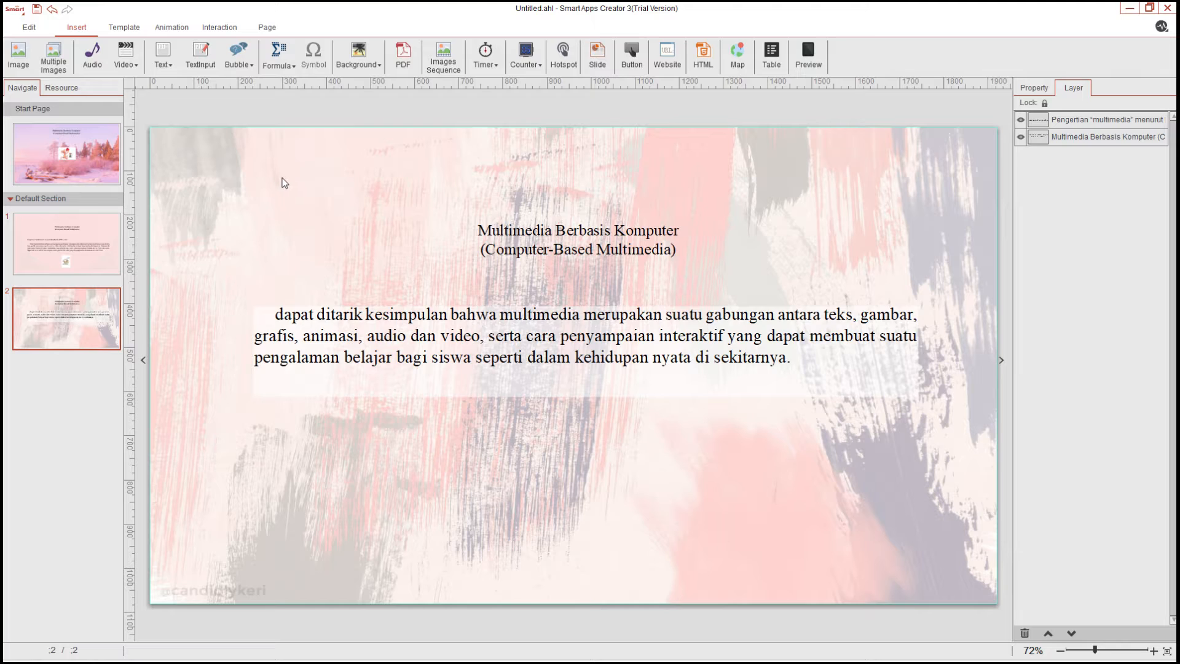
Paste the heart button onto the conclusion page, enlarge it, and place it centred below the text
{"action": "key", "text": "ctrl+v"}
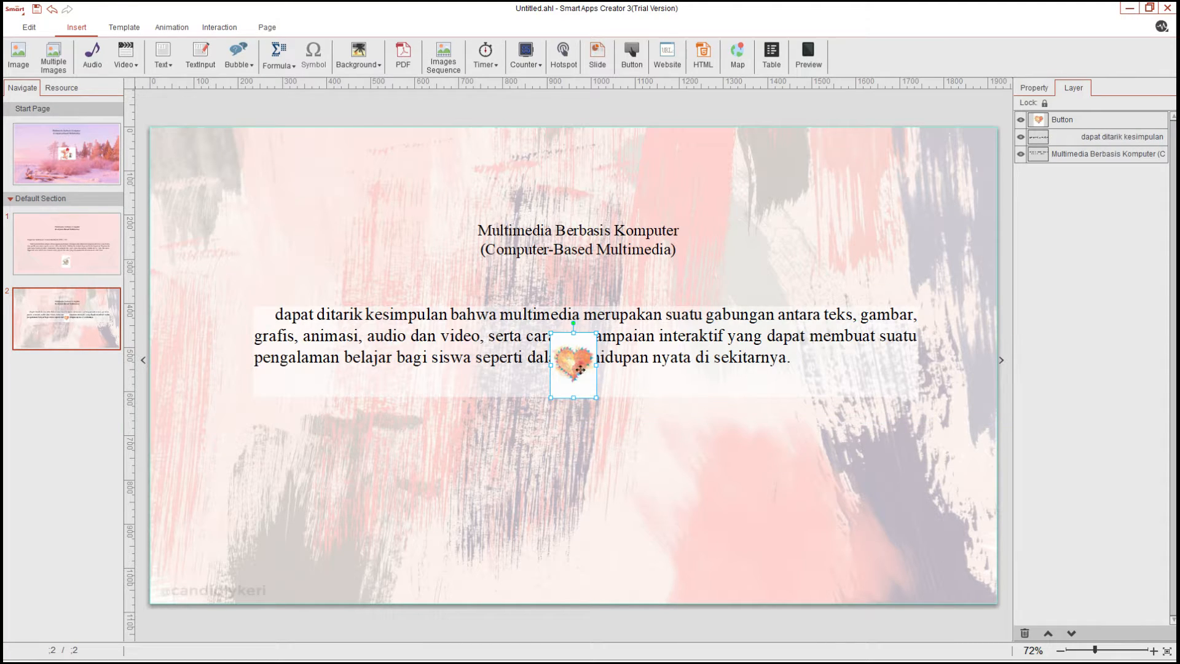
{"action": "left_click_drag", "start_coordinate": [580, 367], "coordinate": [627, 558]}
{"action": "left_click_drag", "start_coordinate": [600, 495], "coordinate": [573, 503]}
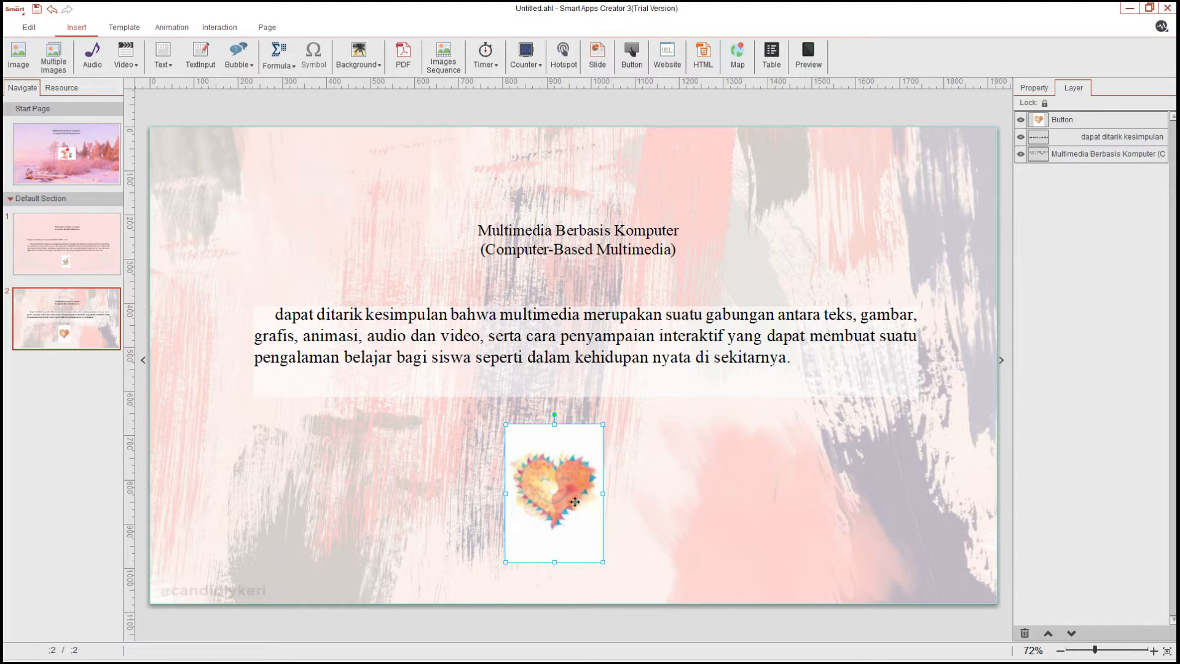
{"action": "left_click", "coordinate": [1035, 88]}
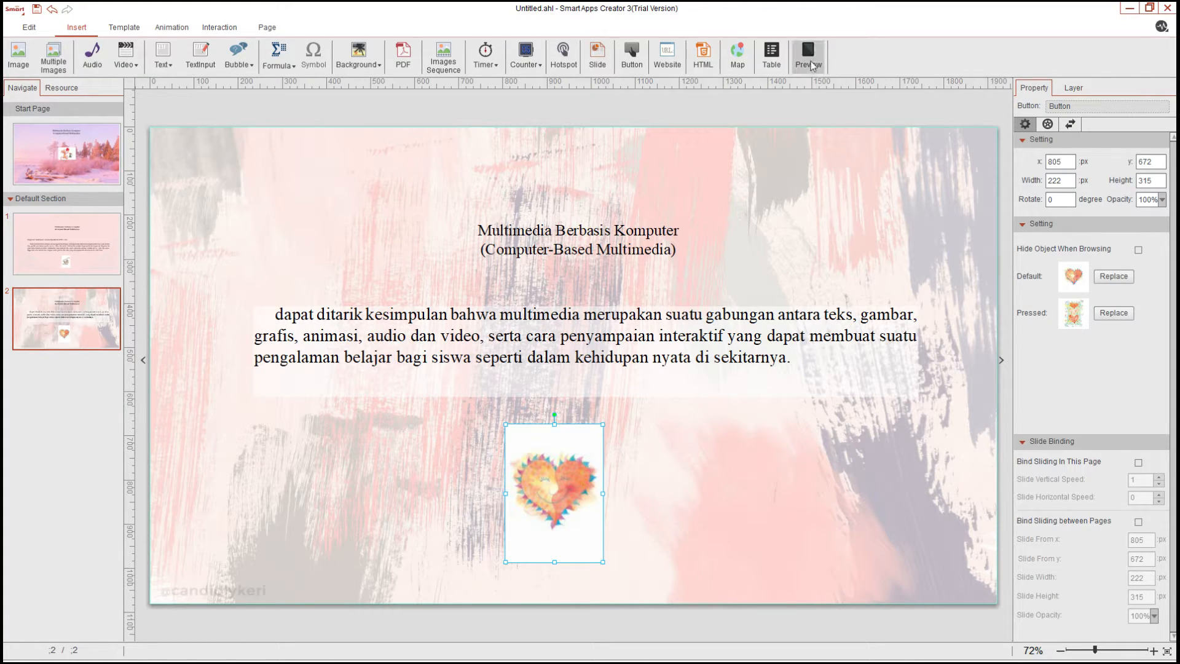
{"action": "left_click", "coordinate": [813, 101]}
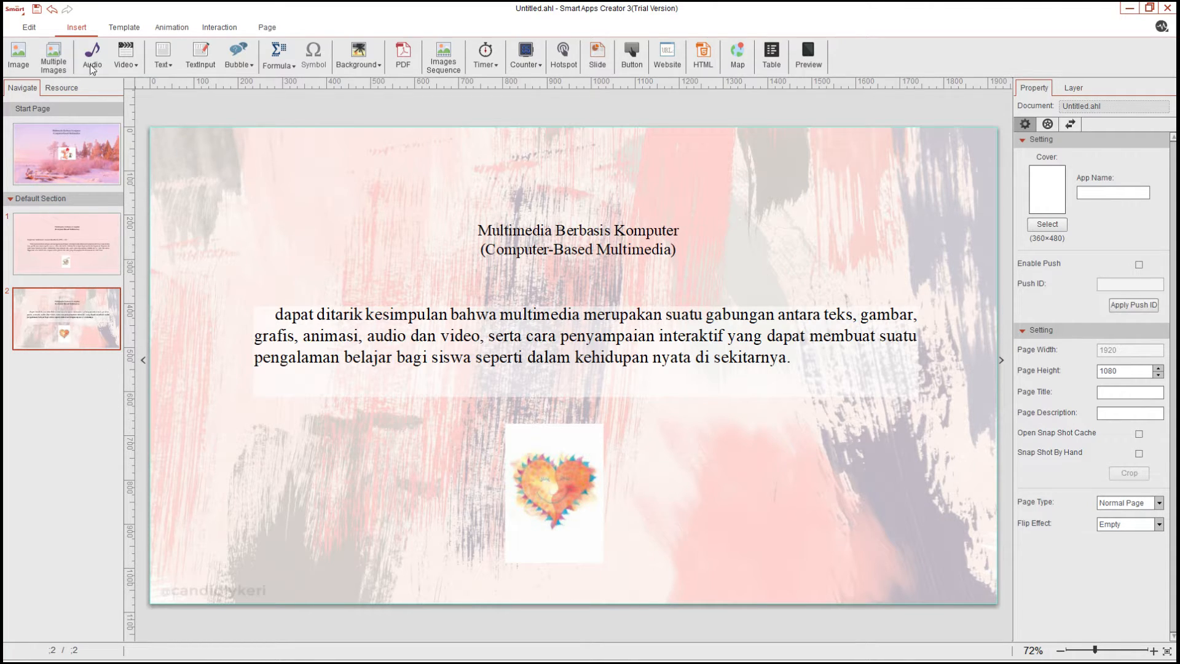
Add a third page and give it a purple-pink gradient background image
{"action": "left_click", "coordinate": [20, 29]}
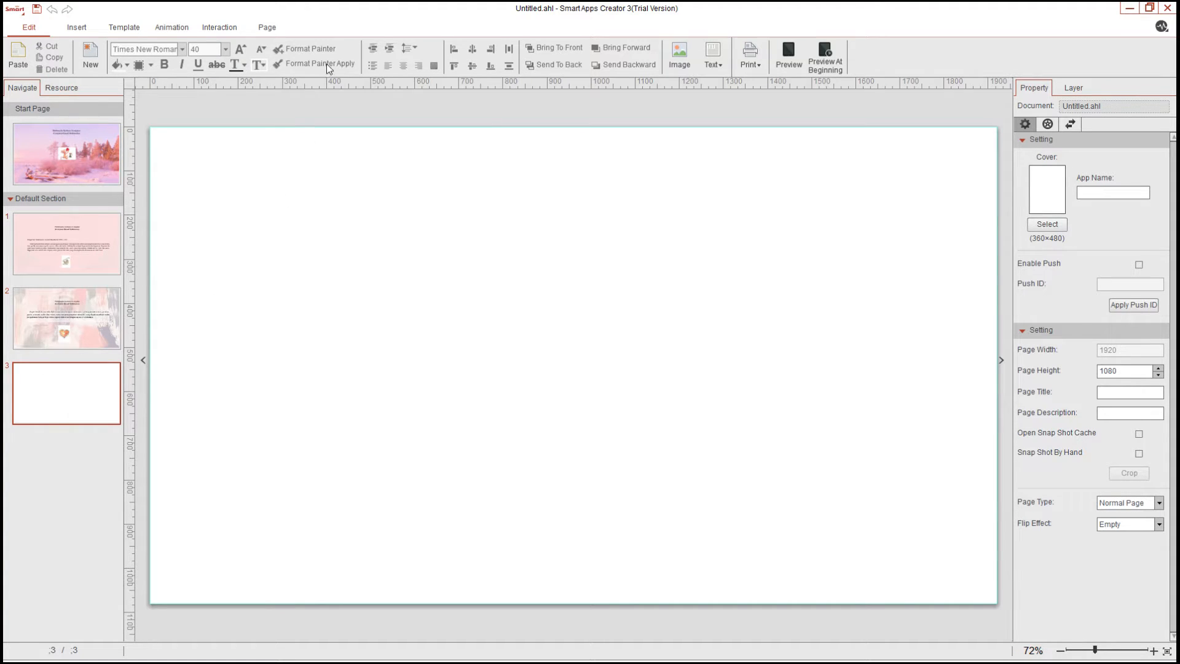
{"action": "left_click", "coordinate": [74, 28]}
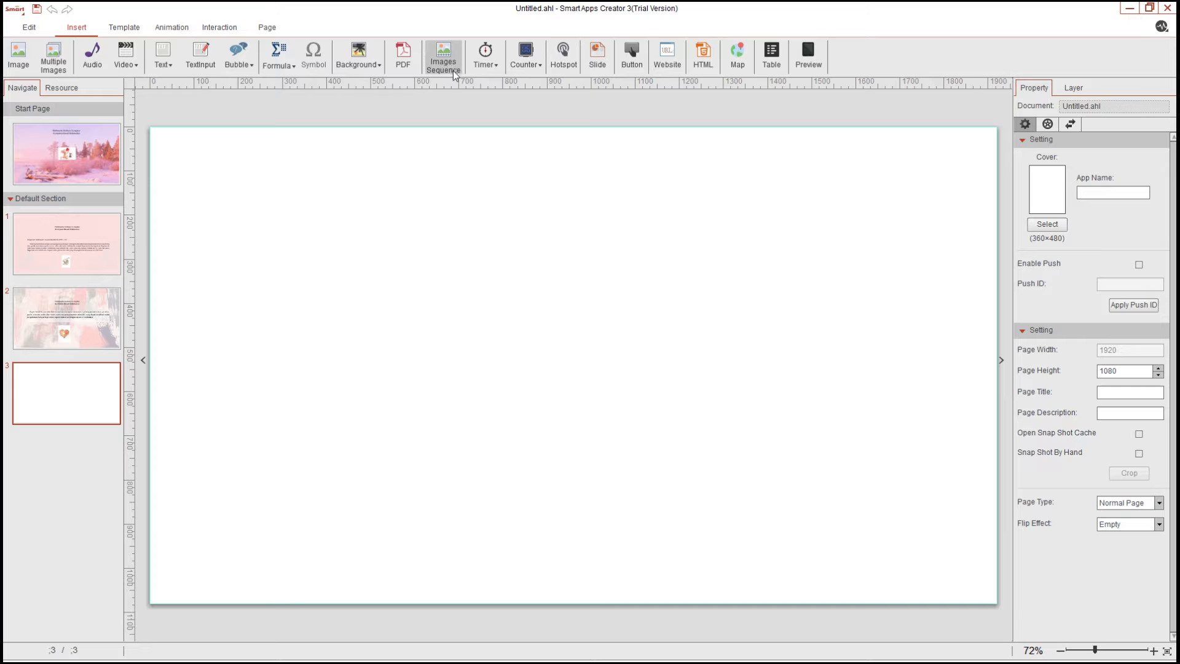
{"action": "left_click", "coordinate": [358, 59]}
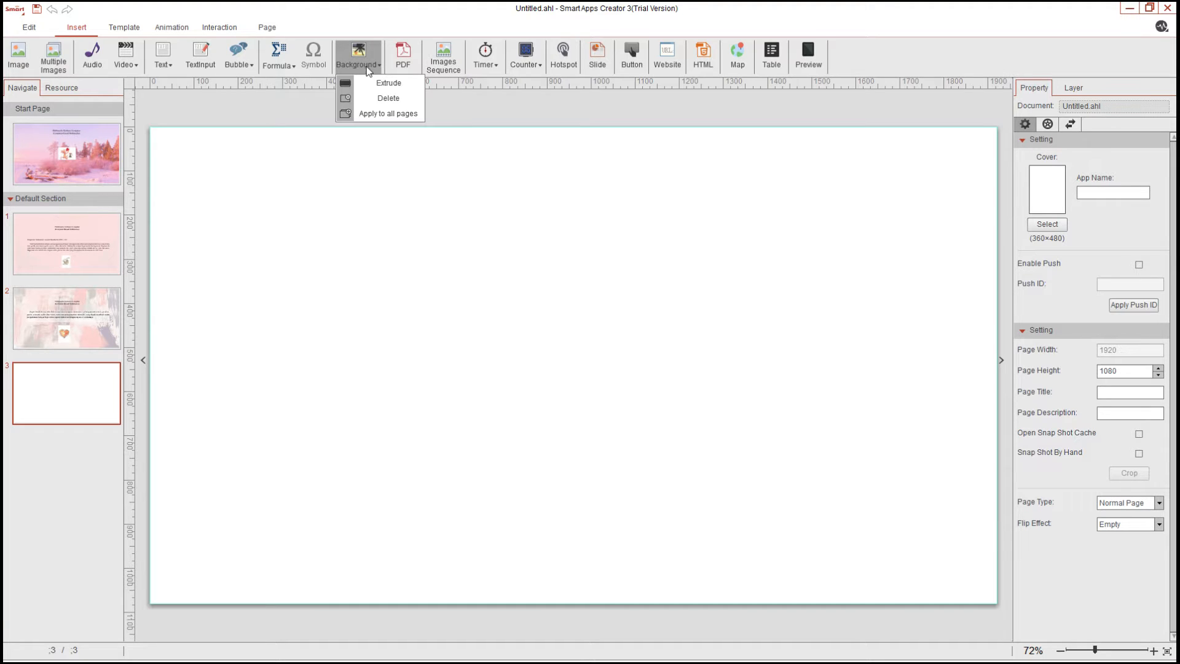
{"action": "left_click", "coordinate": [403, 84]}
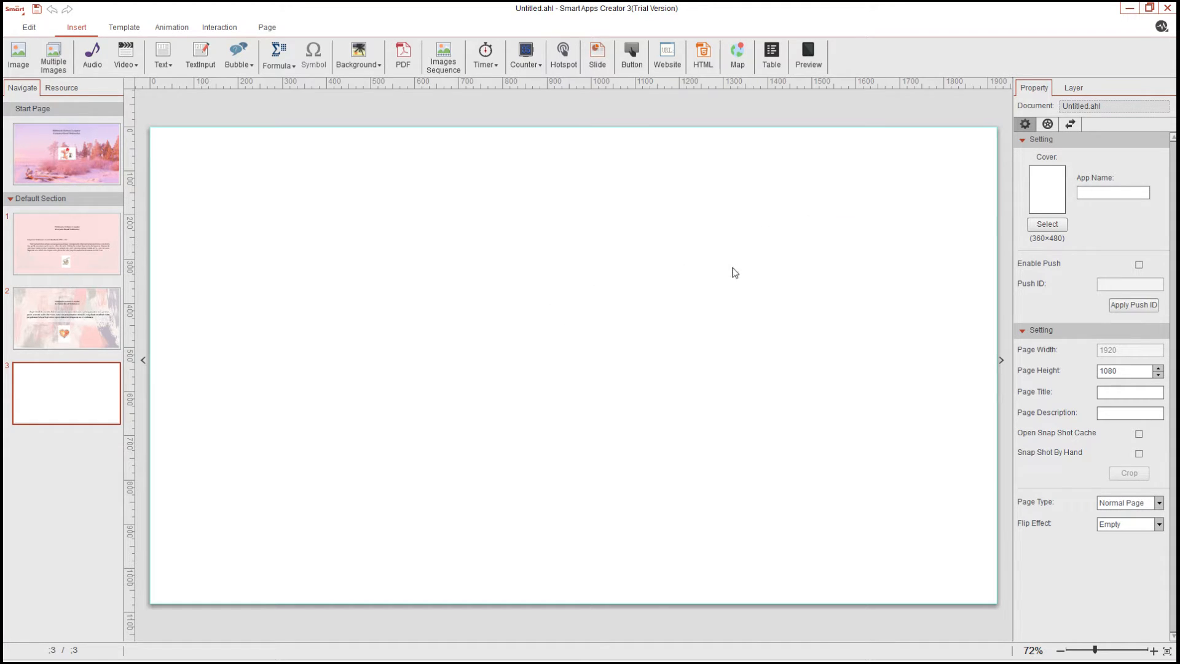
{"action": "left_click", "coordinate": [768, 404]}
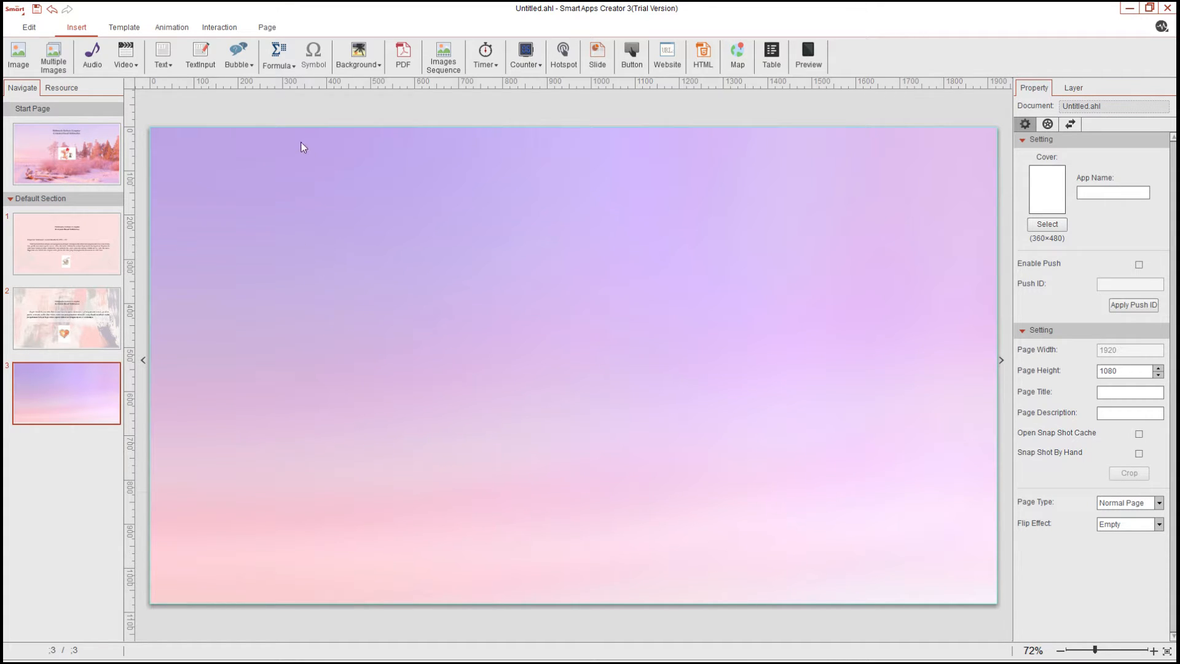
Copy the title text box from the first content page onto the new third page
{"action": "left_click", "coordinate": [161, 63]}
{"action": "left_click", "coordinate": [83, 251]}
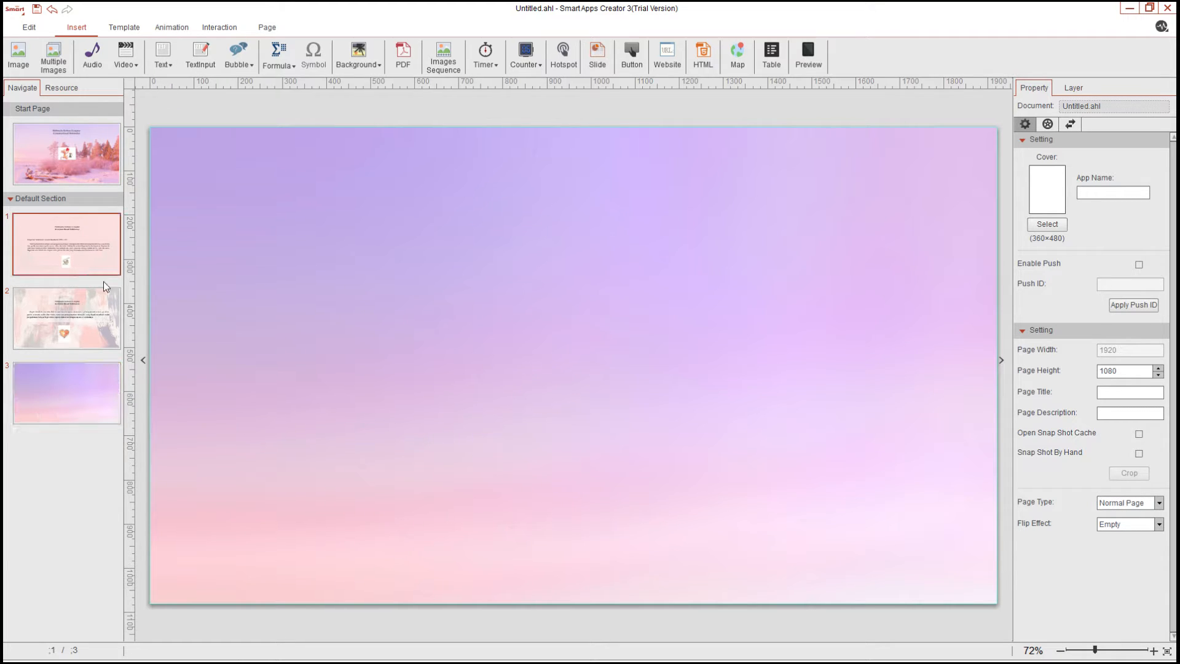
{"action": "left_click", "coordinate": [553, 238]}
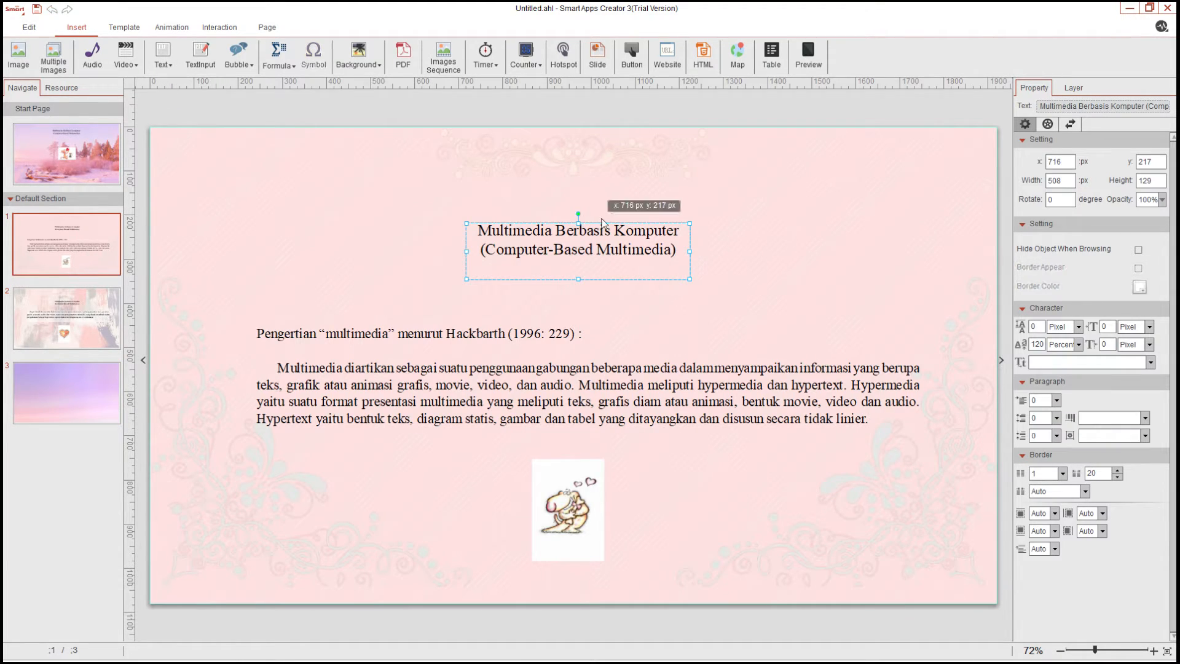
{"action": "left_click", "coordinate": [92, 396]}
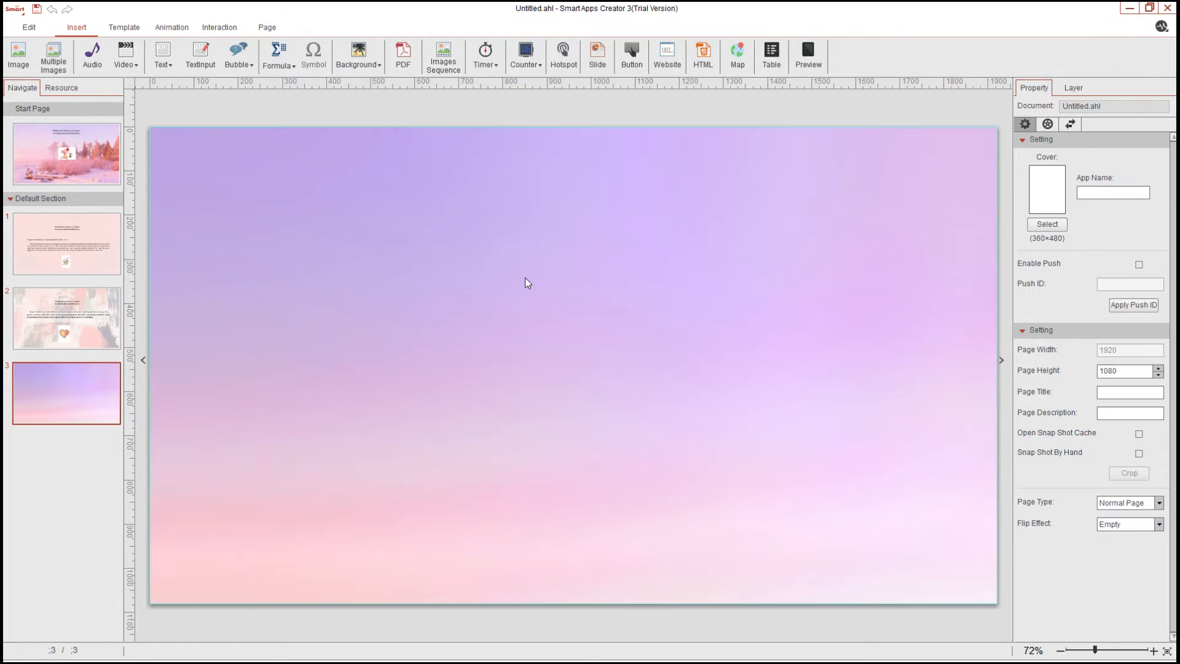
{"action": "key", "text": "ctrl+v"}
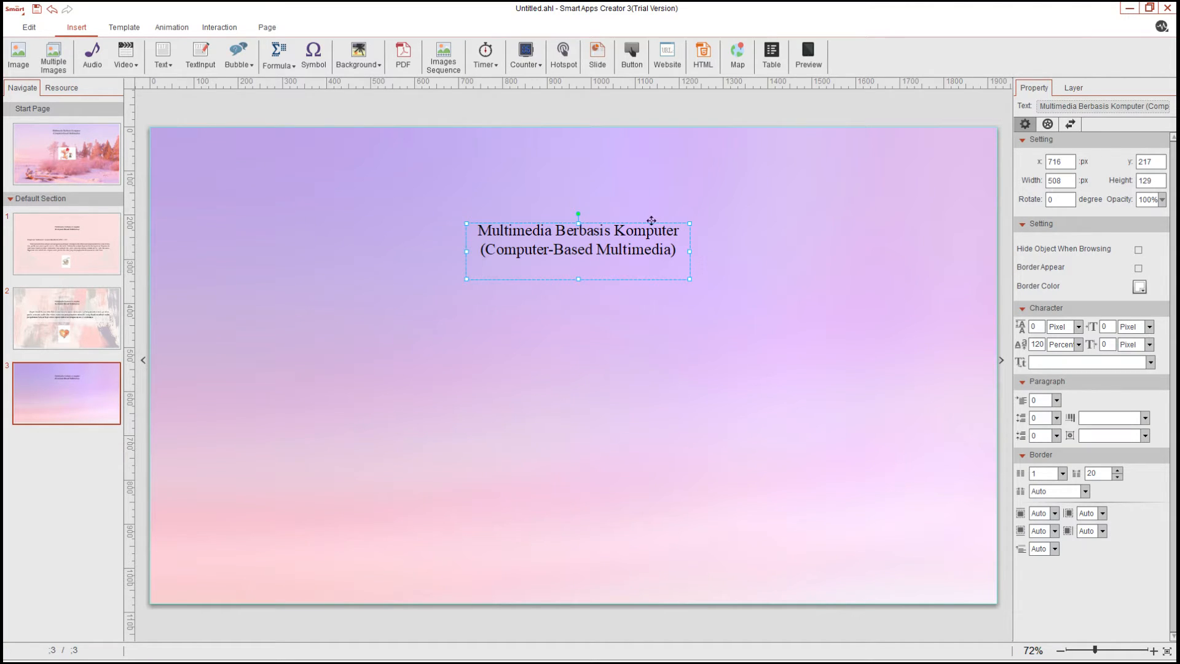
{"action": "left_click", "coordinate": [829, 261]}
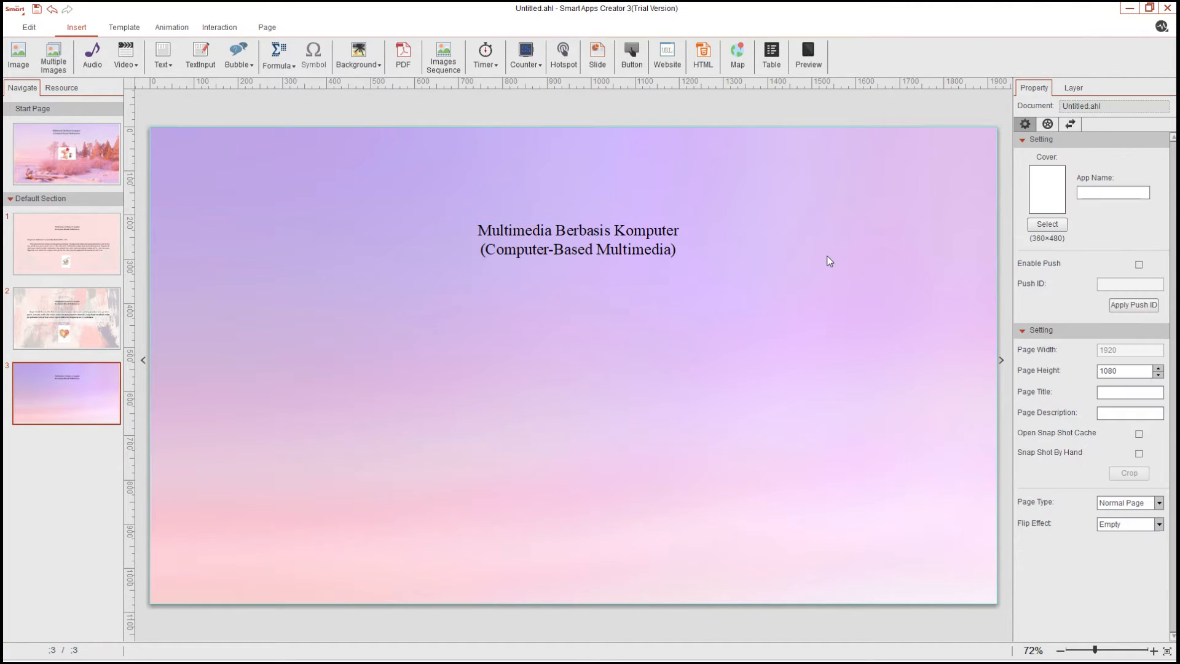
Copy the conclusion paragraph box from page 2 onto the third page
{"action": "left_click", "coordinate": [53, 308]}
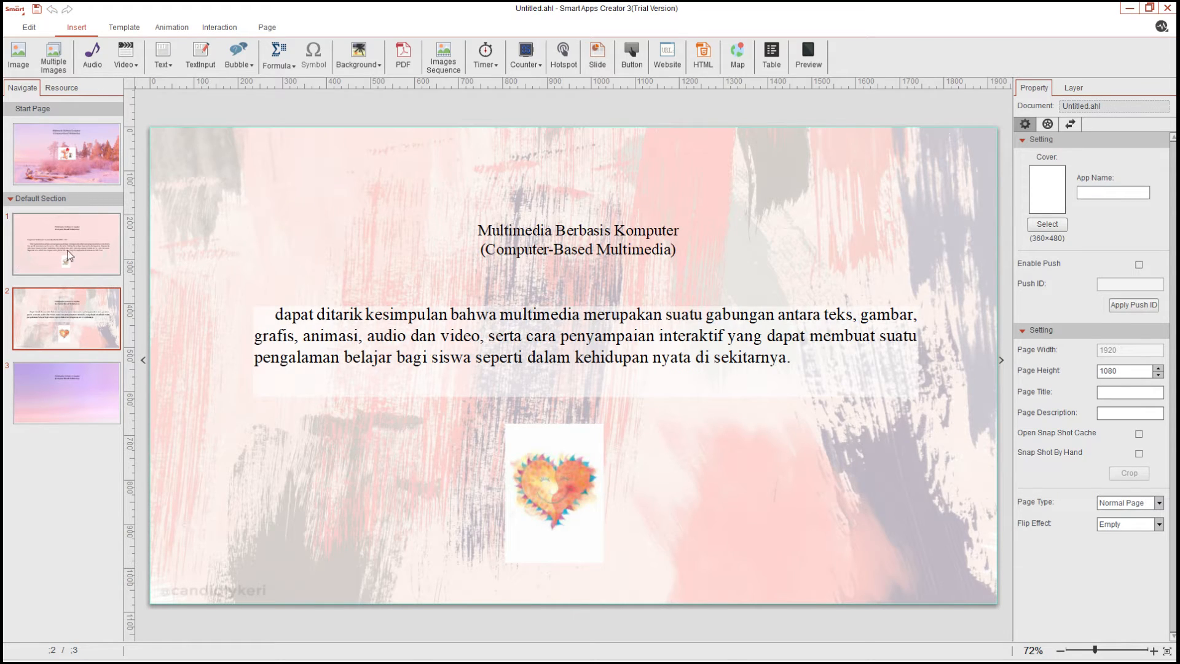
{"action": "left_click", "coordinate": [530, 310]}
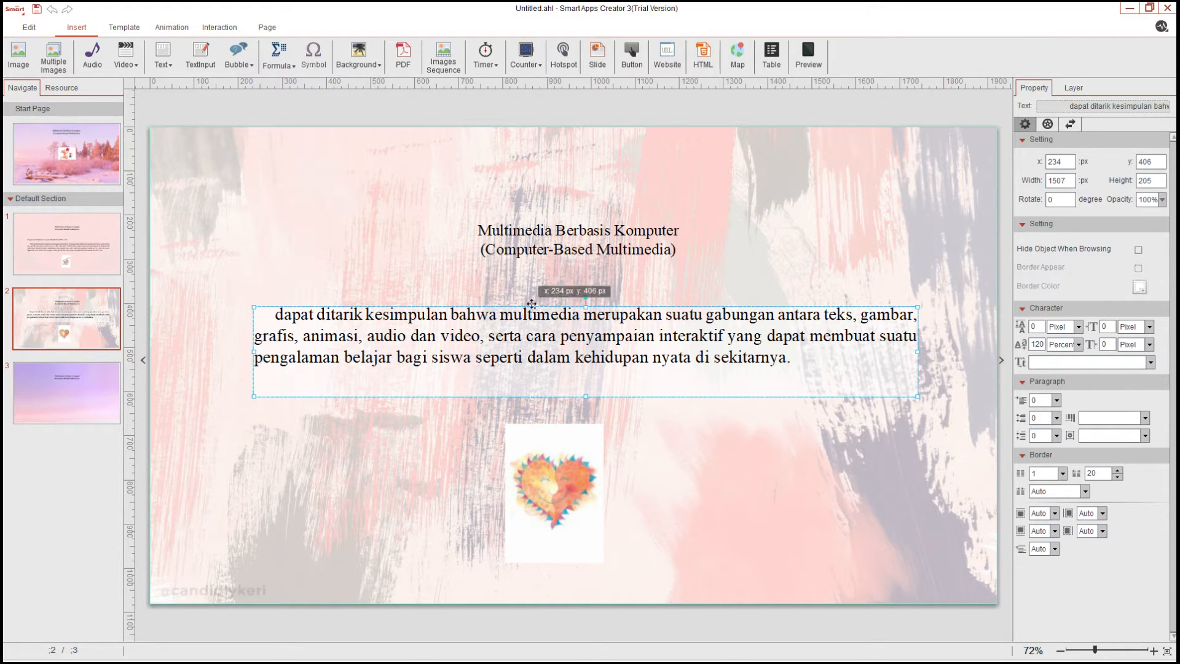
{"action": "left_click", "coordinate": [63, 401]}
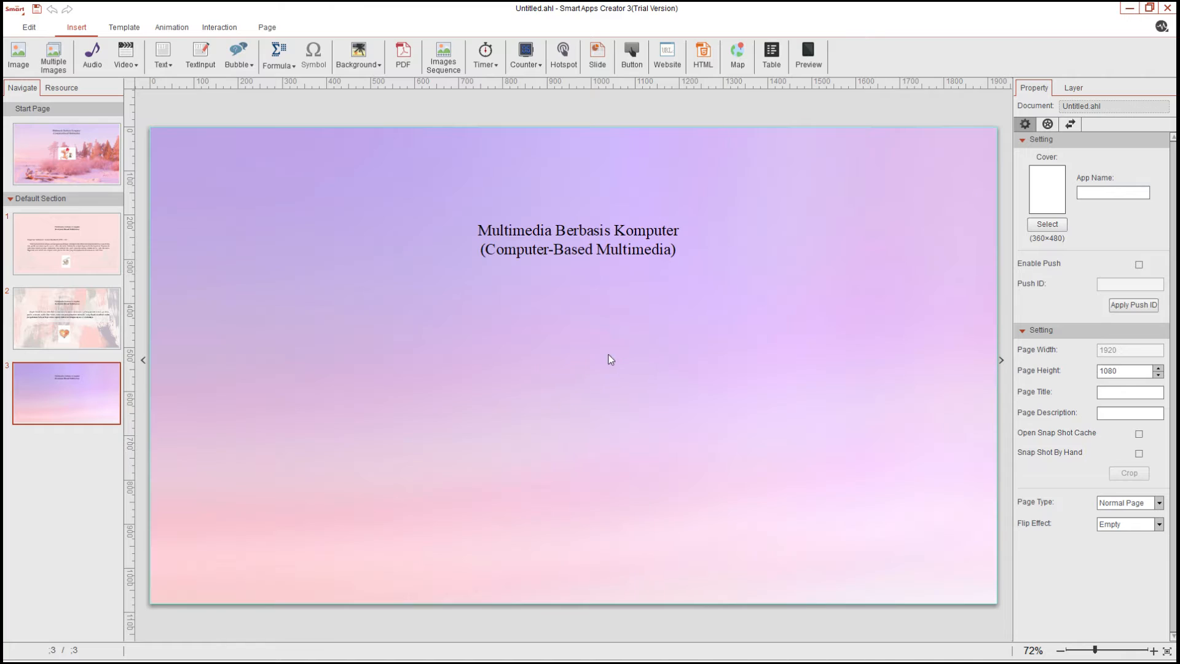
{"action": "key", "text": "ctrl+v"}
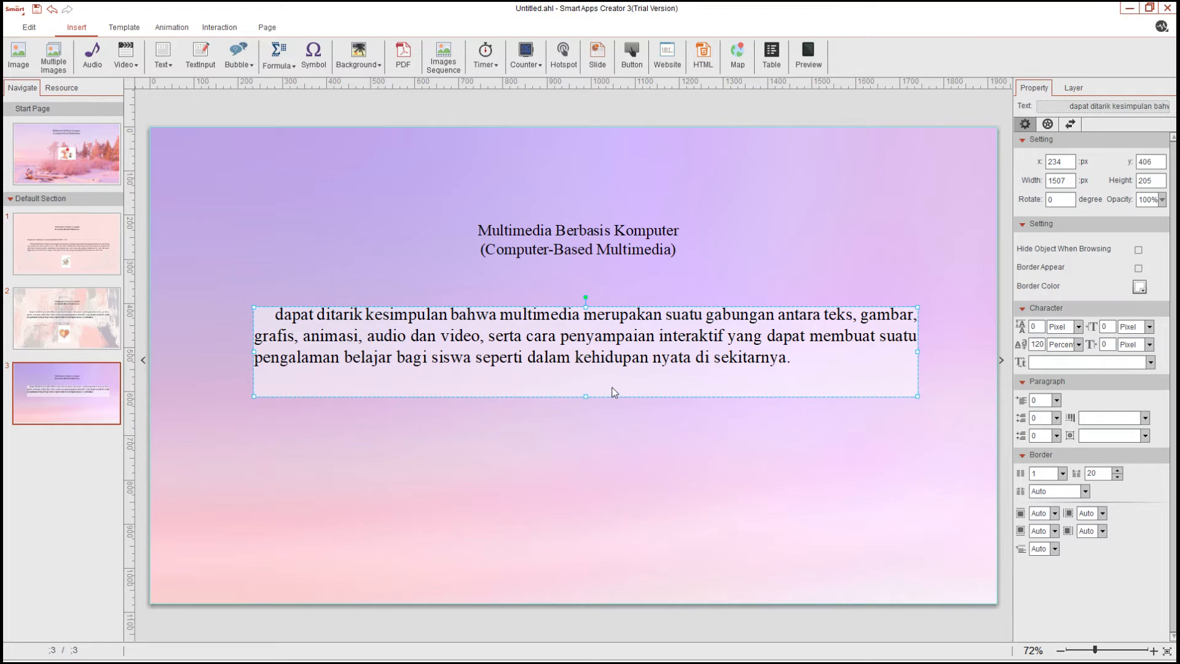
Replace the pasted text with the paragraphs 'Dalam pembelajaran, peranan multimedia…' and 'Penggunaan multimedia…', and extend the box downward
{"action": "double_click", "coordinate": [835, 356]}
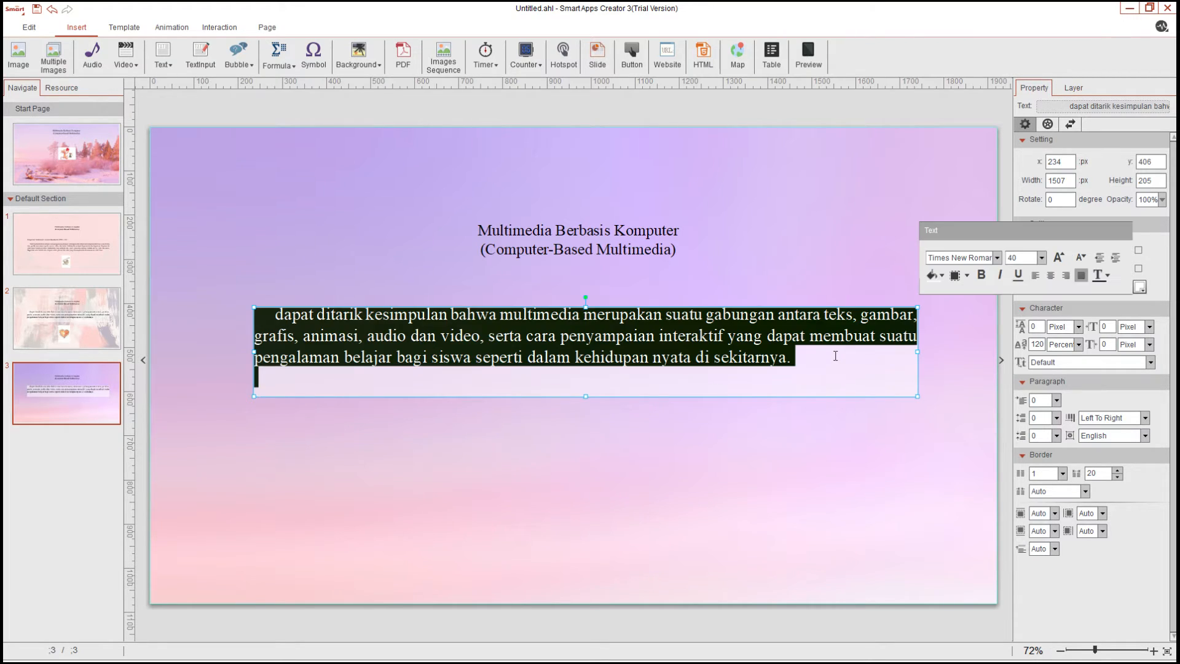
{"action": "type", "text": "Penggunaan multimedia berbasis komputer dapat diterima dalam pembelajaran atas dasar mempertinggi proses belajar mandiri serta peran aktif dari siswa (CBSA). Sistem multimedia berbasis komputer juga memberikan rangsangan bagi proses pembelajaran yang berlangsung di luar ruang kelas."}
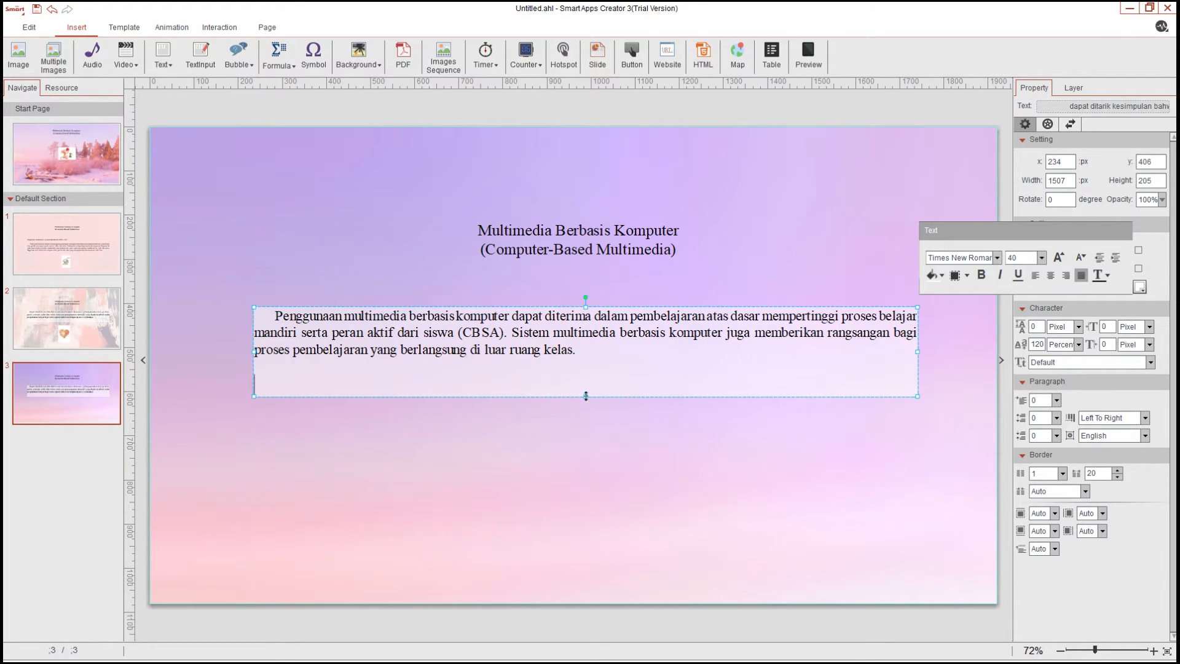
{"action": "left_click_drag", "start_coordinate": [586, 396], "coordinate": [585, 552]}
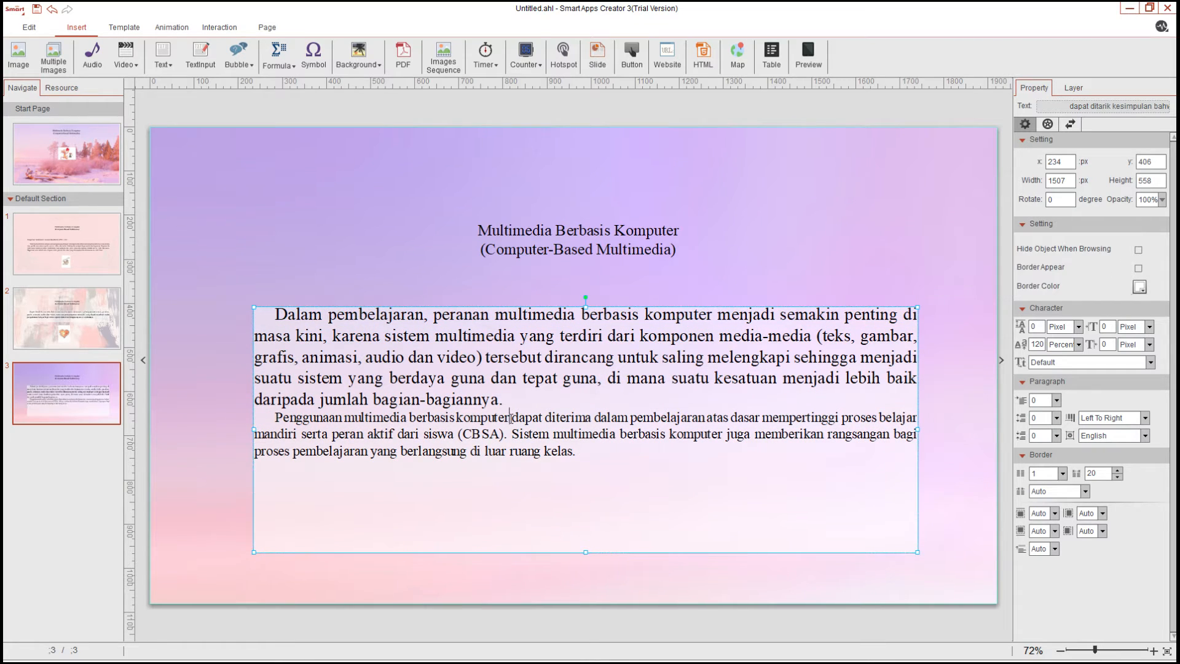
Set the whole text of the third page's paragraph box to font size 40
{"action": "double_click", "coordinate": [619, 432]}
{"action": "left_click", "coordinate": [633, 428]}
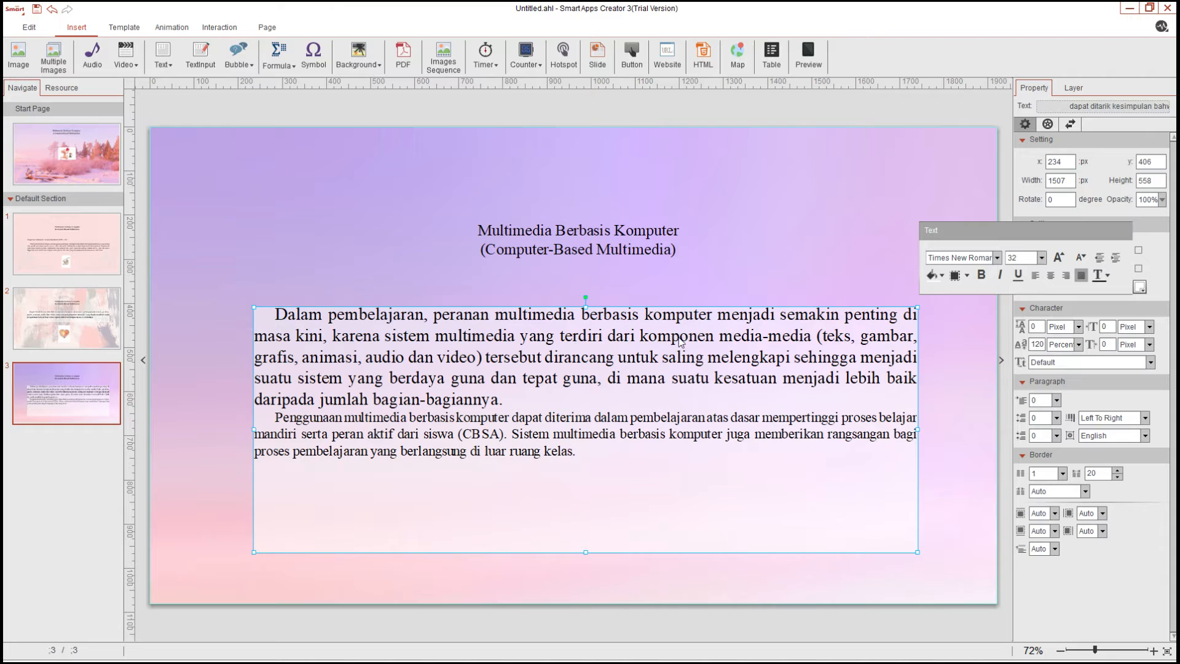
{"action": "key", "text": "ctrl+a"}
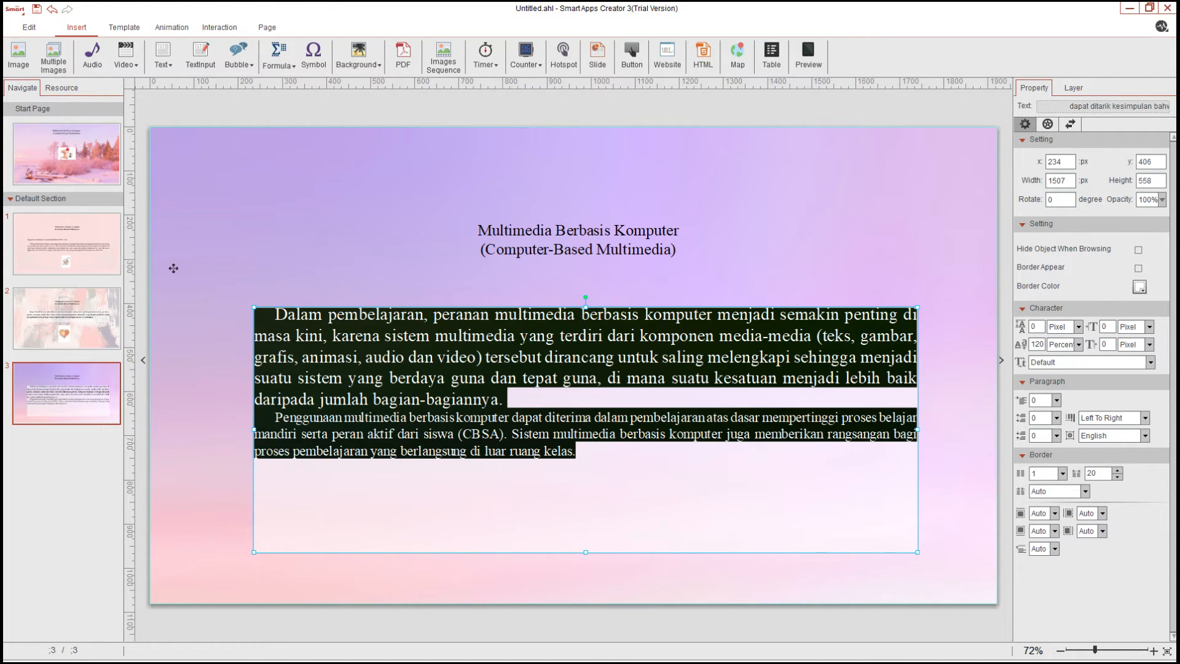
{"action": "left_click", "coordinate": [1059, 258]}
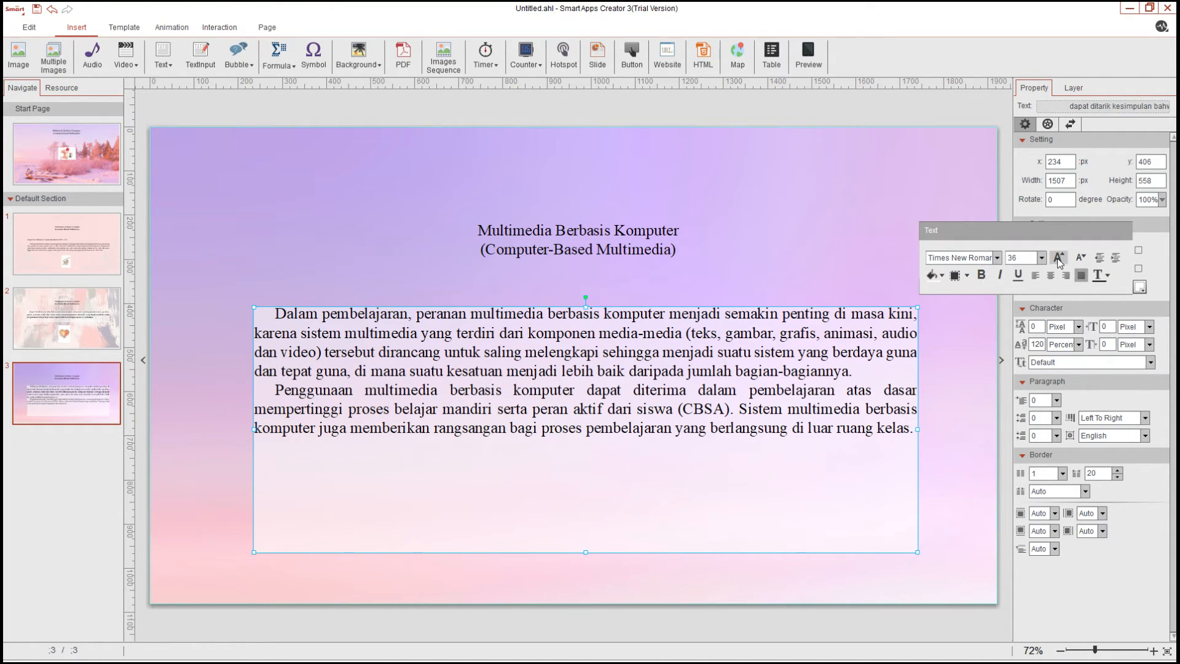
{"action": "left_click", "coordinate": [1058, 258]}
{"action": "left_click", "coordinate": [1058, 258]}
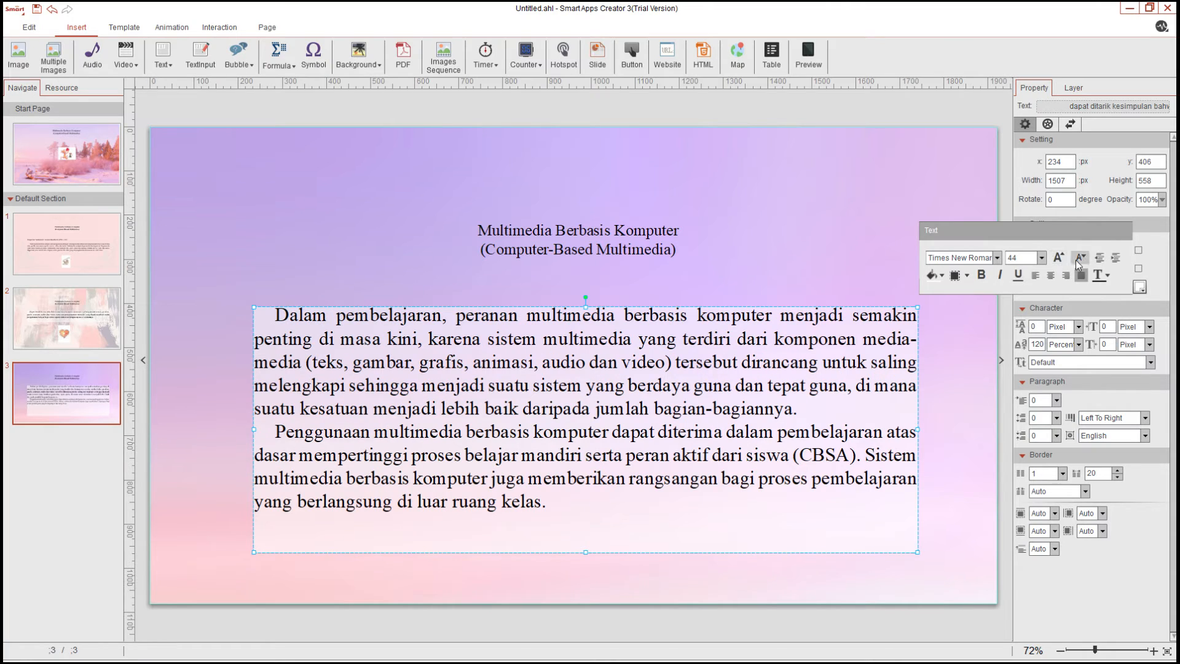
{"action": "left_click", "coordinate": [1081, 258]}
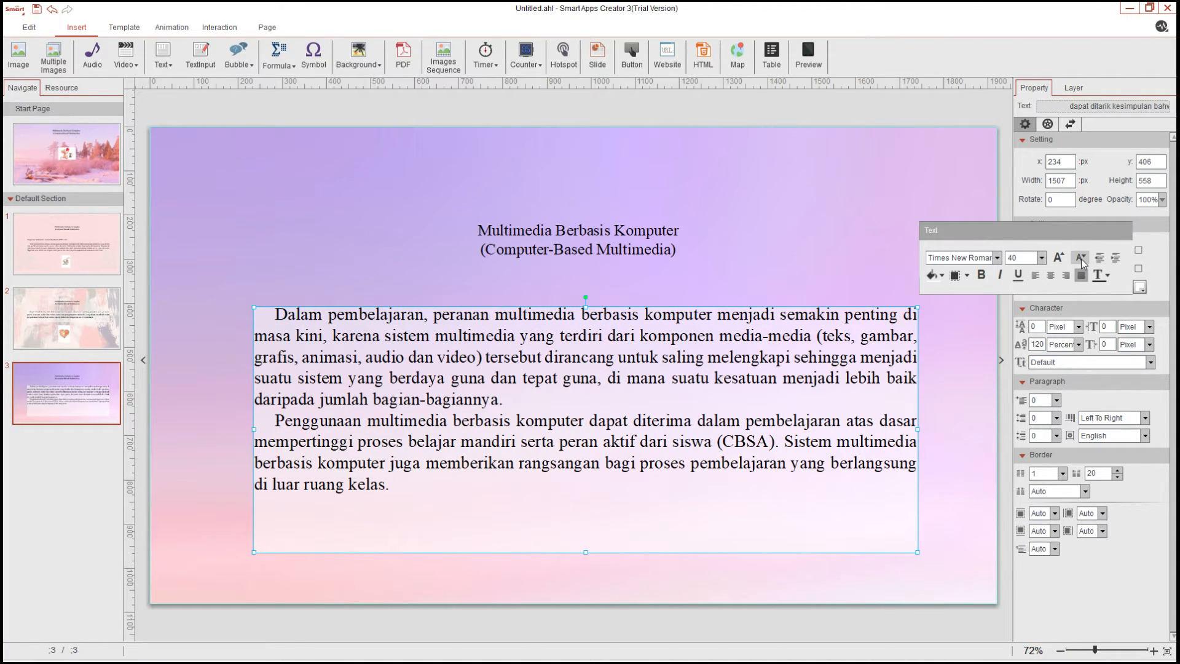
Set the page 3 title to font size 40, widen its box, and move it slightly up above the paragraph
{"action": "left_click", "coordinate": [624, 223]}
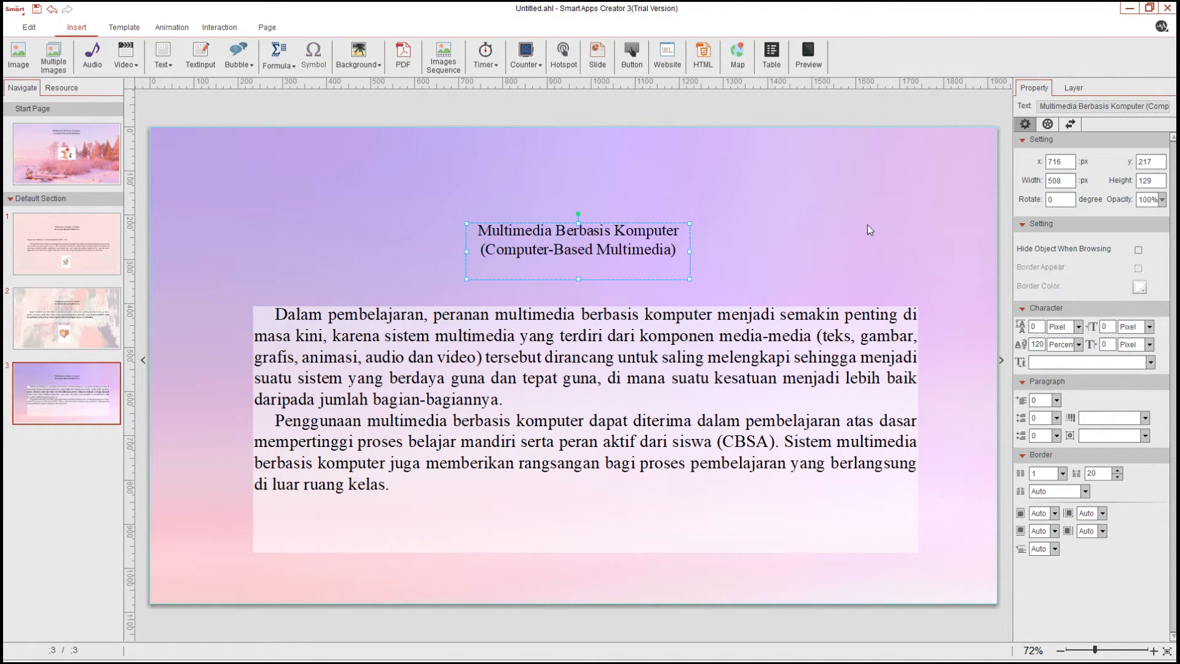
{"action": "double_click", "coordinate": [673, 245]}
{"action": "key", "text": "ctrl+c"}
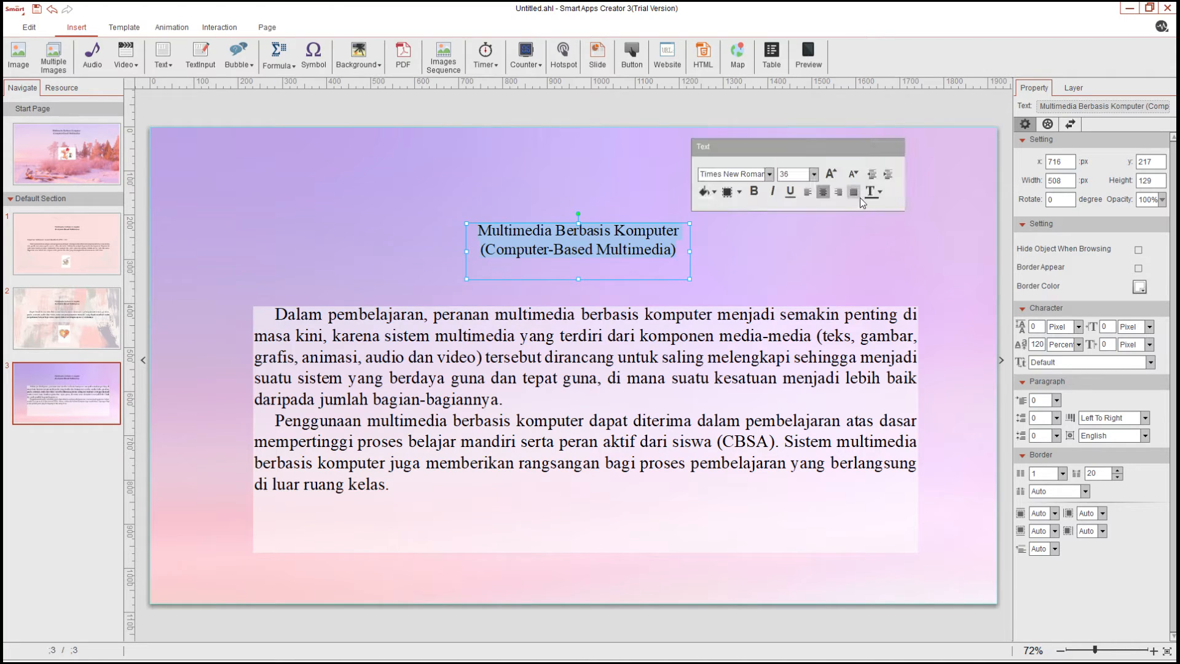
{"action": "left_click", "coordinate": [830, 175]}
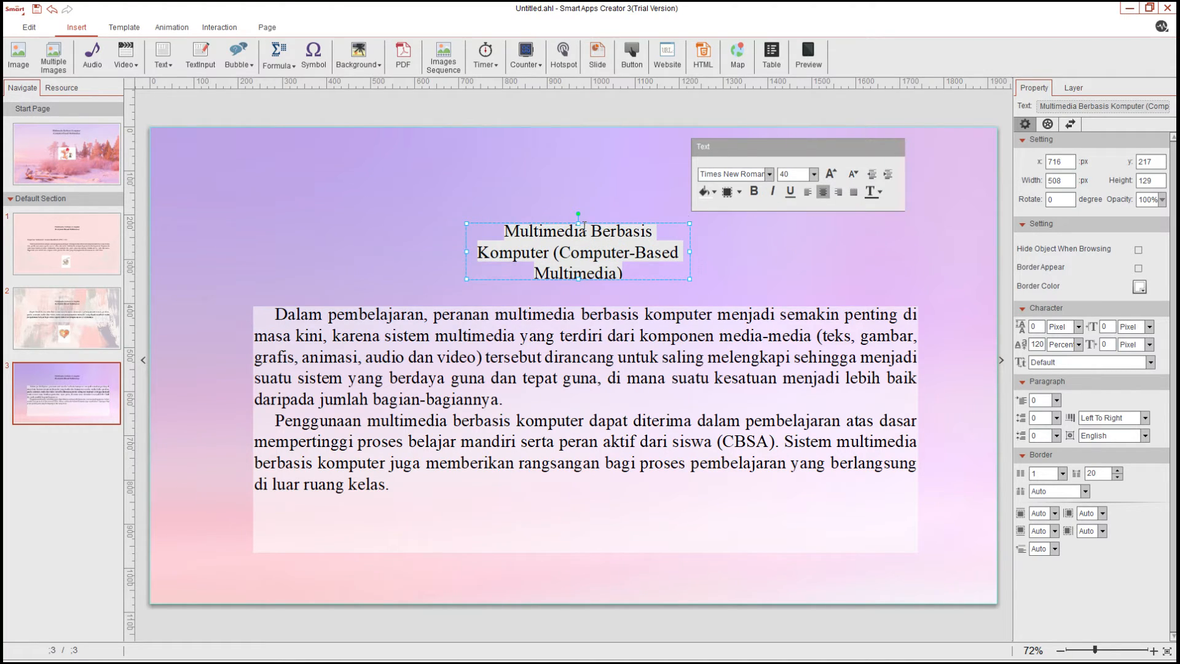
{"action": "left_click_drag", "start_coordinate": [690, 251], "coordinate": [720, 252]}
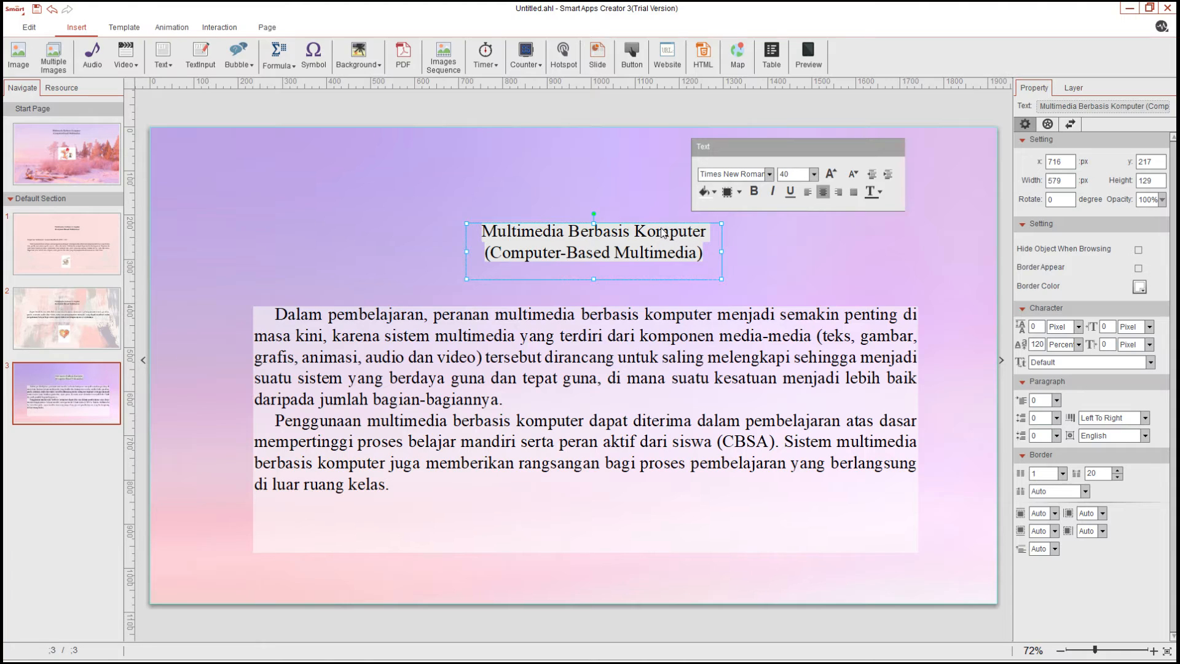
{"action": "left_click_drag", "start_coordinate": [662, 221], "coordinate": [644, 212]}
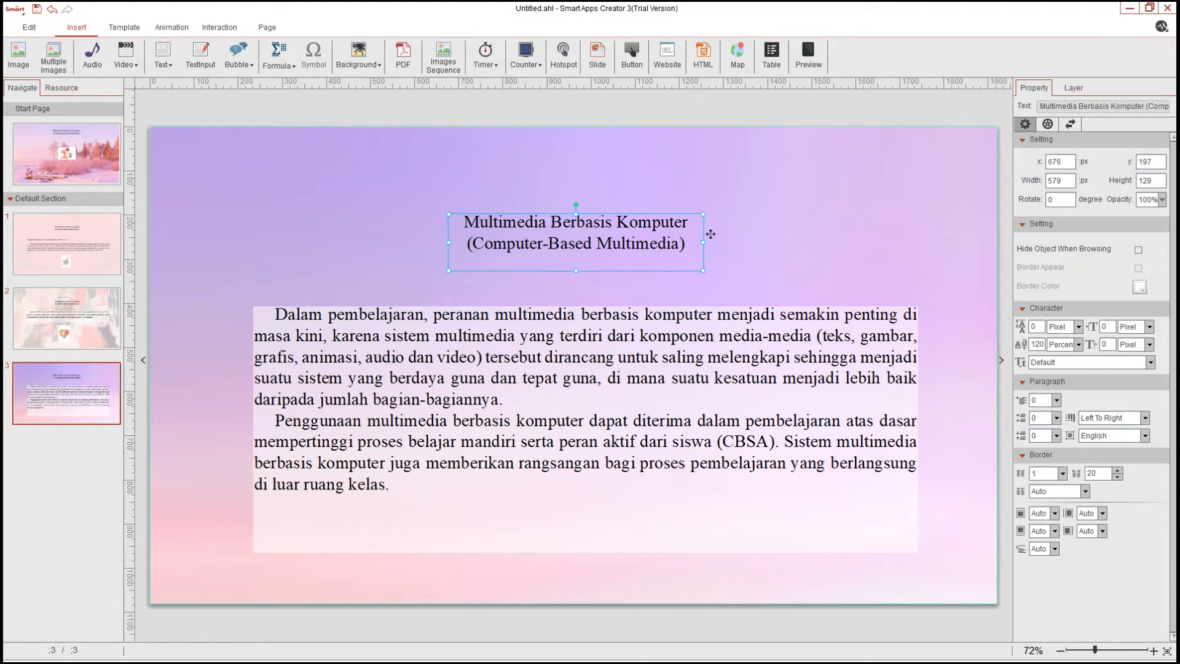
Add a new blank fourth page after page 3
{"action": "left_click", "coordinate": [386, 472]}
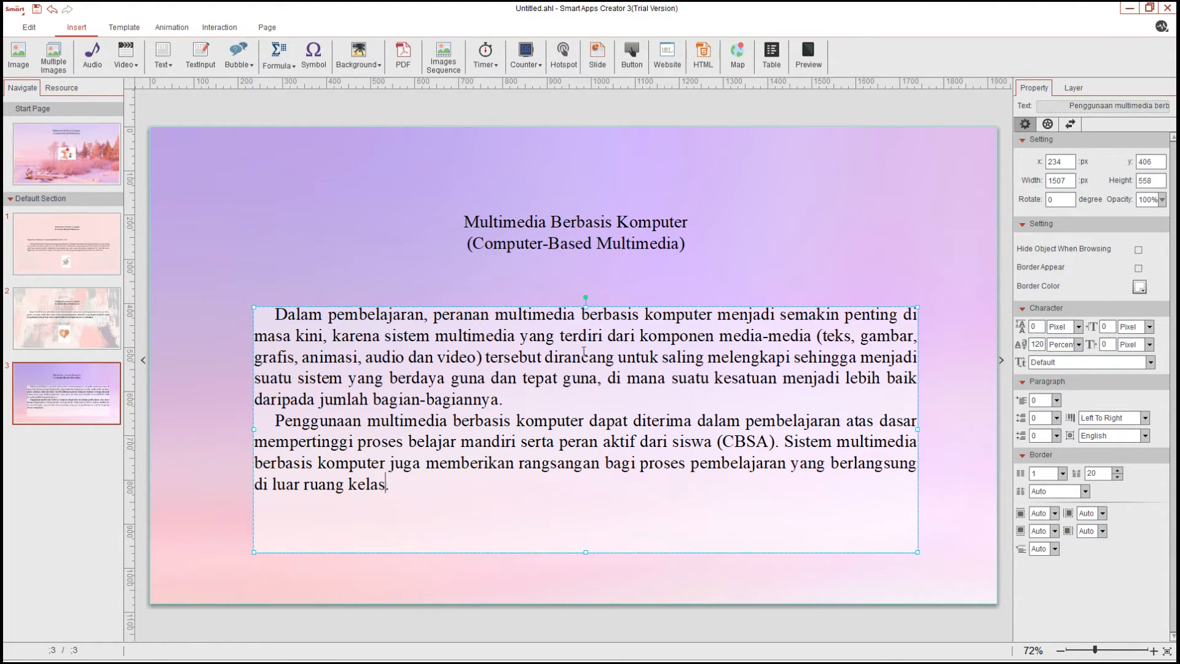
{"action": "left_click", "coordinate": [833, 257]}
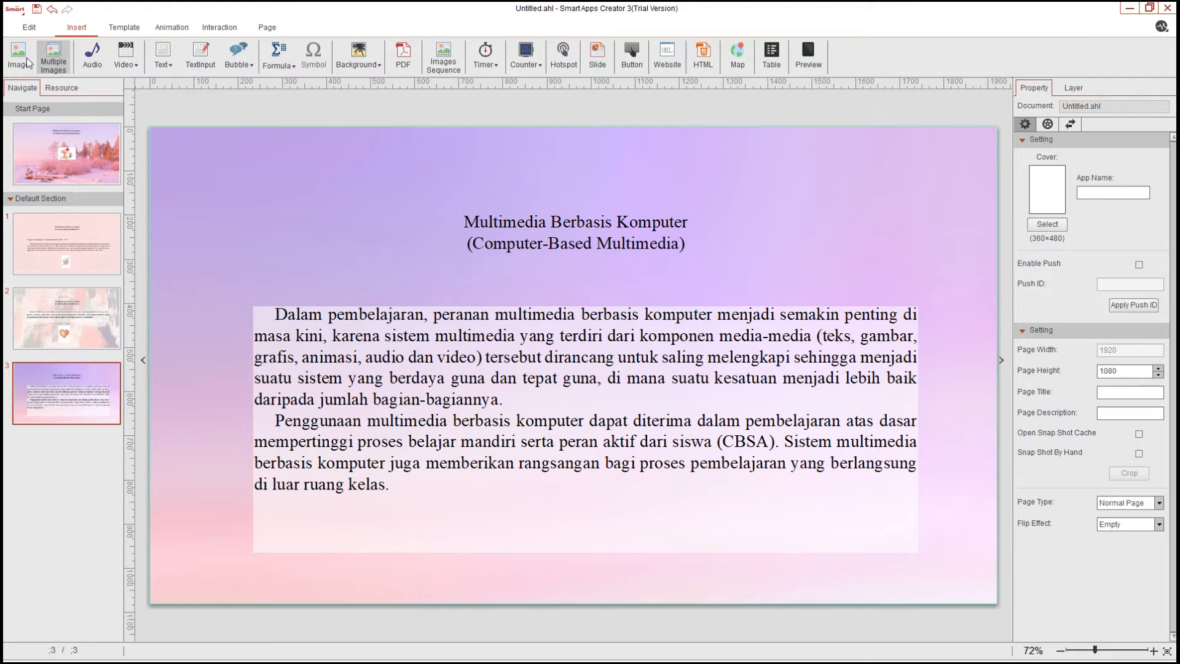
{"action": "left_click", "coordinate": [22, 30]}
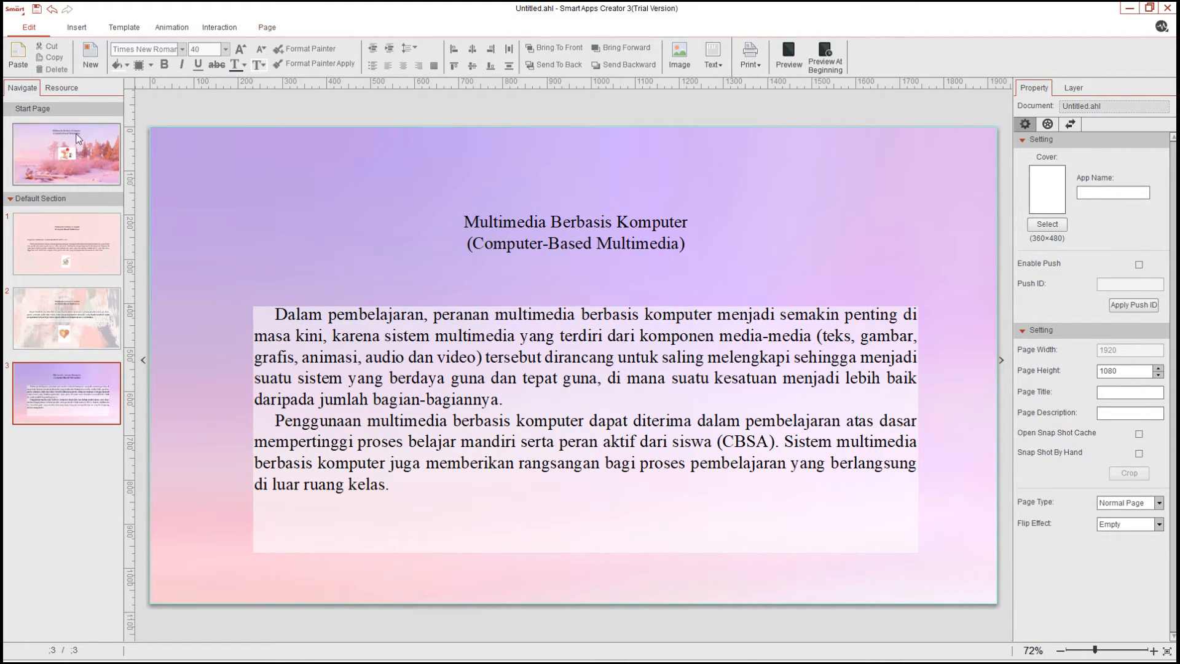
{"action": "left_click", "coordinate": [90, 55]}
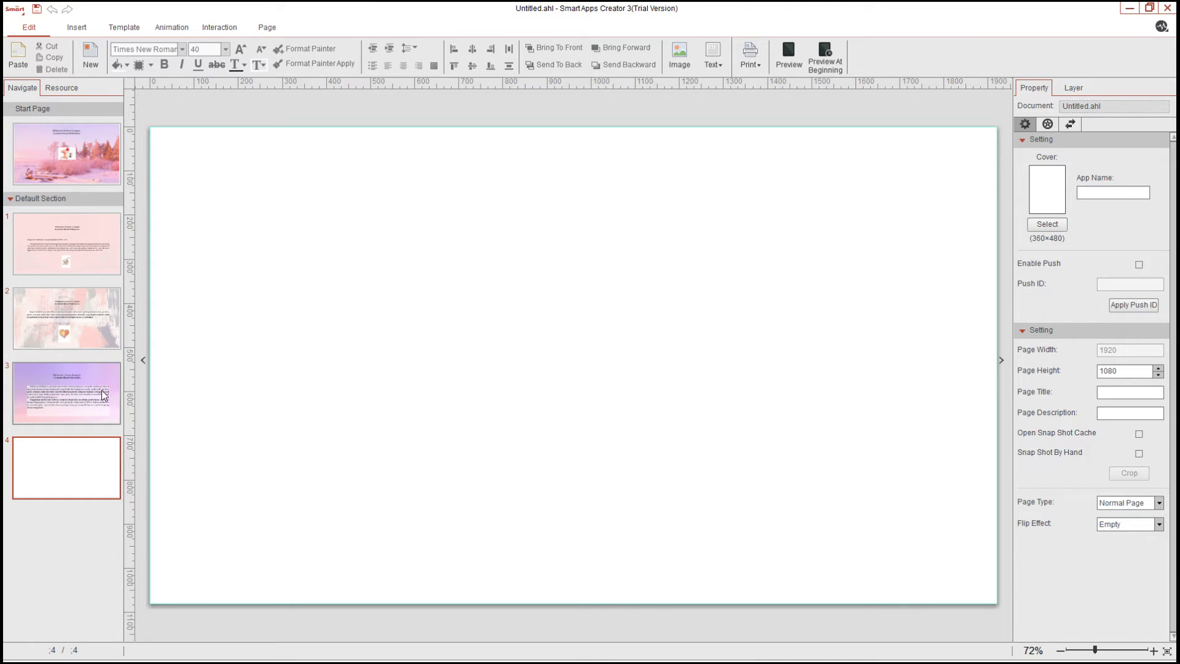
Apply the cloudy sky background with white star and planet doodles to the fourth page
{"action": "left_click", "coordinate": [87, 27]}
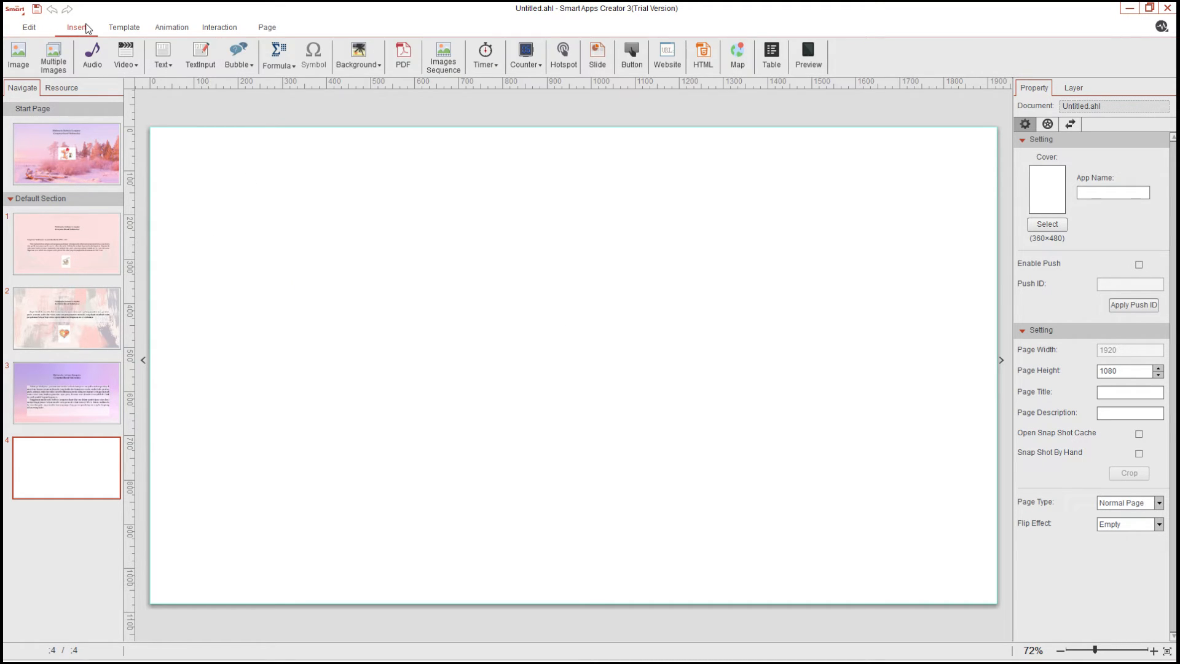
{"action": "left_click", "coordinate": [372, 75]}
{"action": "left_click", "coordinate": [378, 114]}
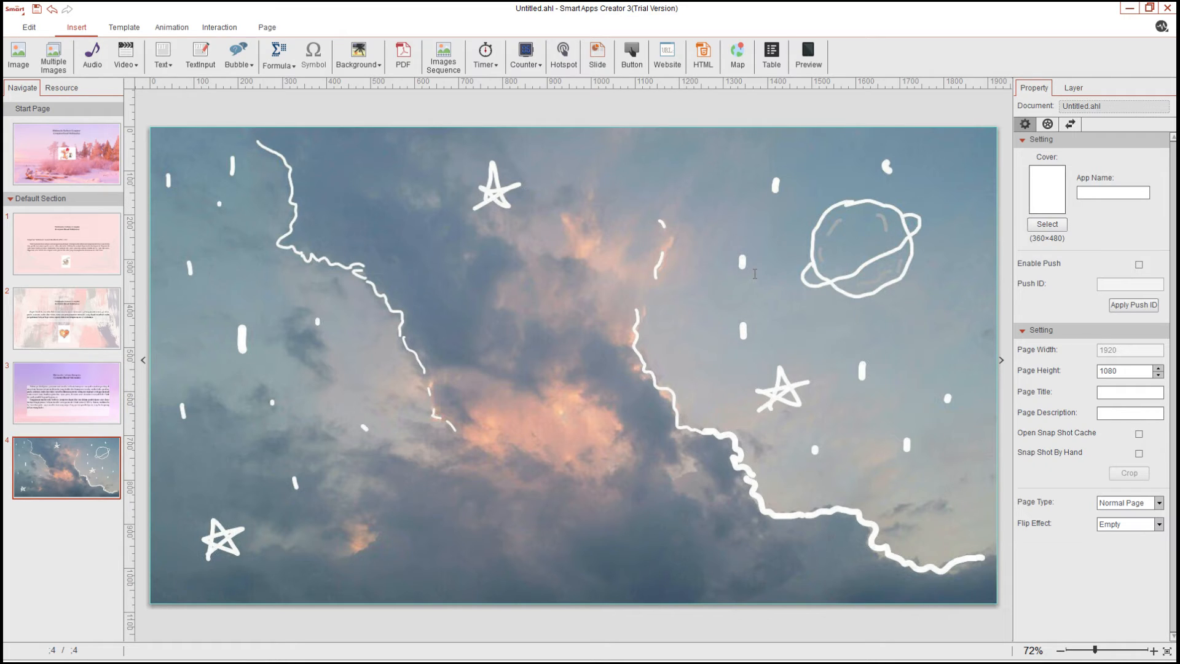
Copy the title text box from page 3 onto the fourth page
{"action": "left_click", "coordinate": [87, 401]}
{"action": "left_click", "coordinate": [613, 244]}
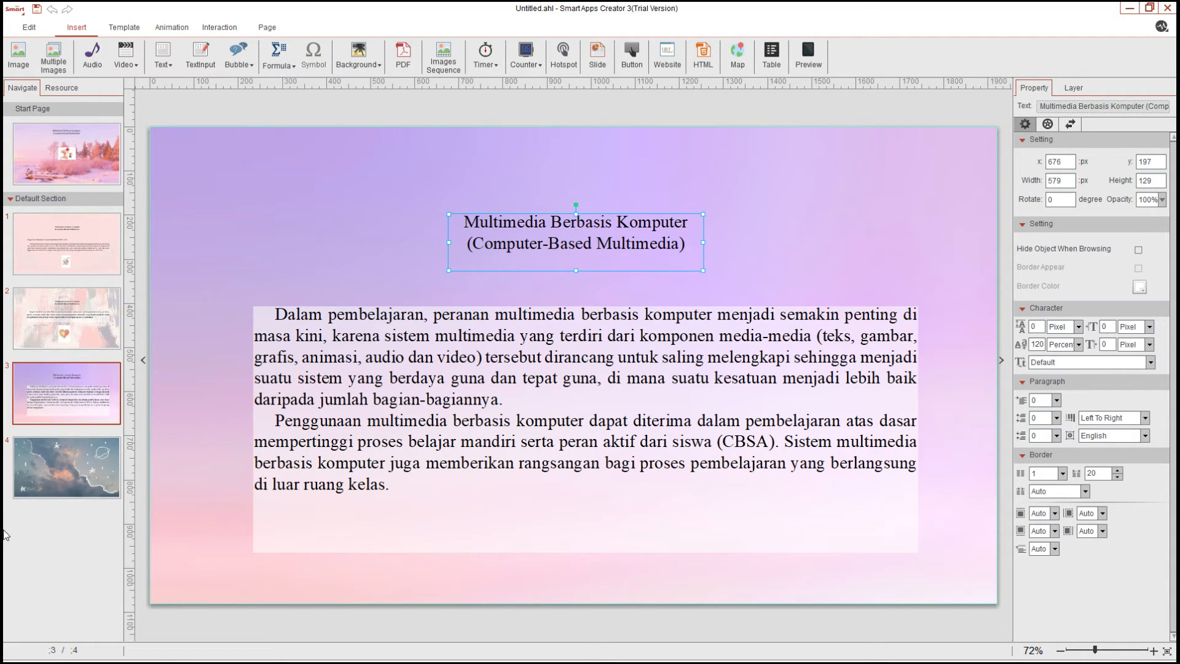
{"action": "left_click", "coordinate": [67, 467]}
{"action": "key", "text": "ctrl+v"}
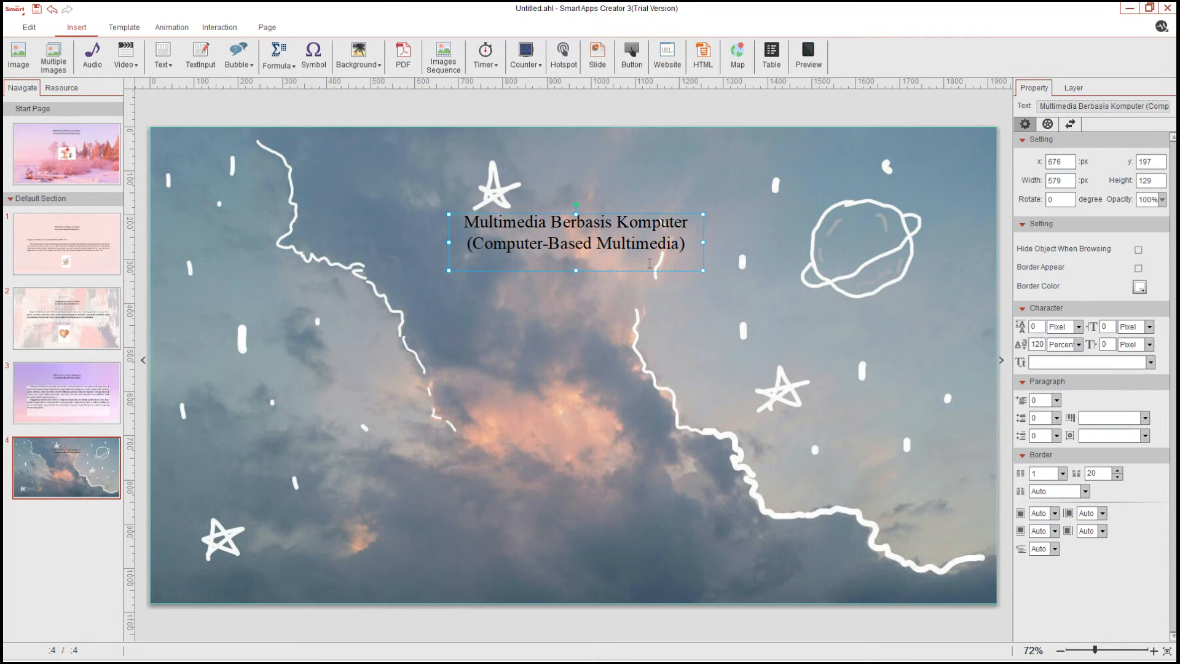
Give the fourth page's title text a light background fill with the slider set to 30%
{"action": "double_click", "coordinate": [696, 251]}
{"action": "key", "text": "ctrl+a"}
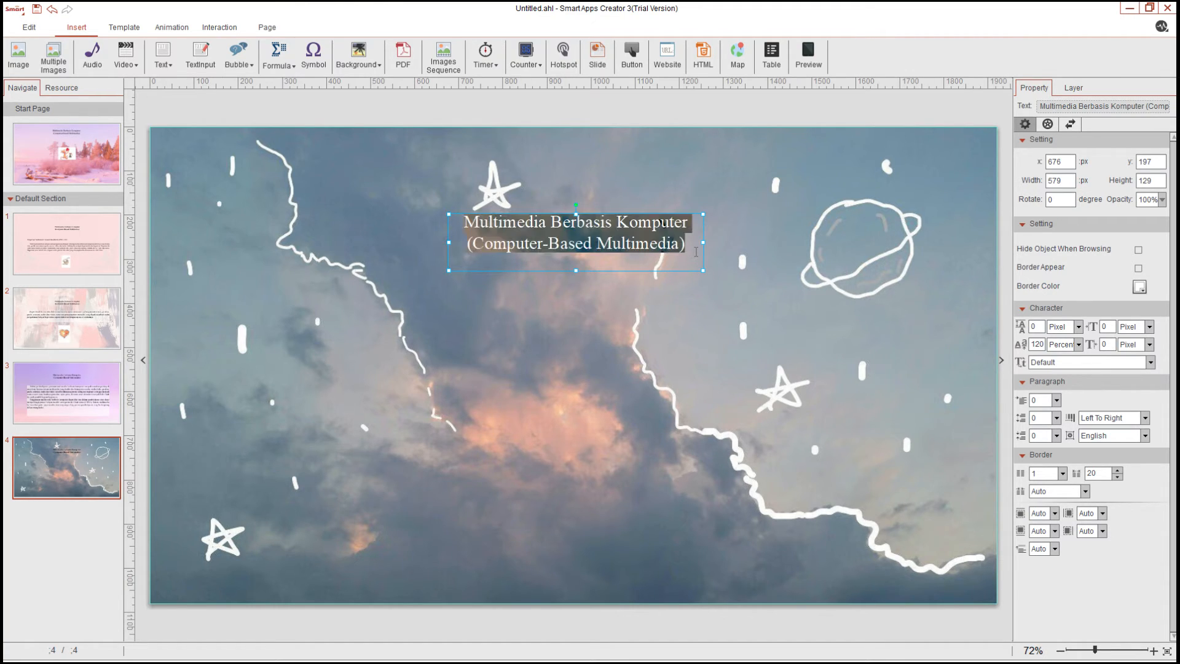
{"action": "left_click", "coordinate": [752, 183]}
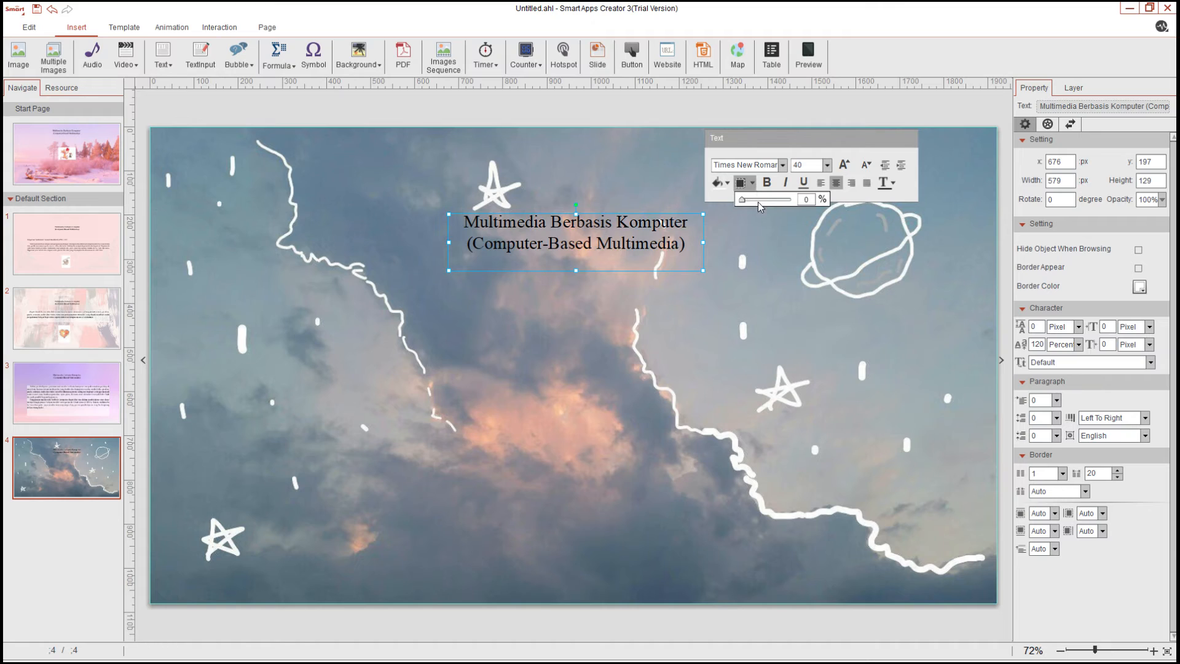
{"action": "left_click_drag", "start_coordinate": [778, 204], "coordinate": [758, 201]}
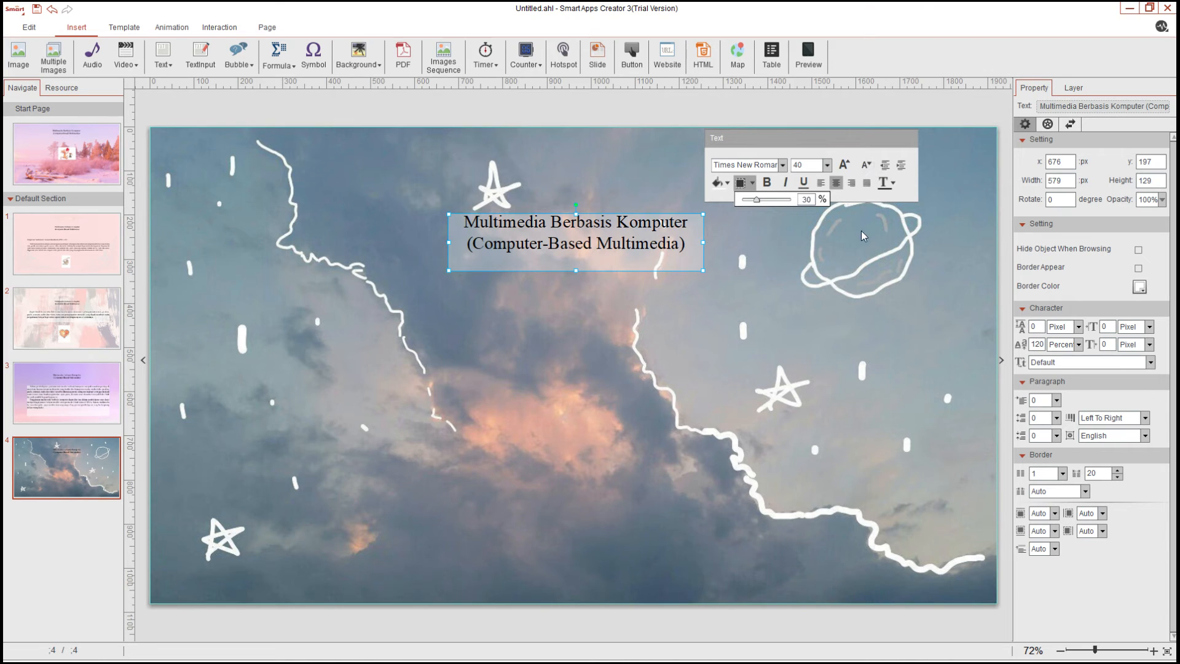
{"action": "left_click", "coordinate": [858, 253]}
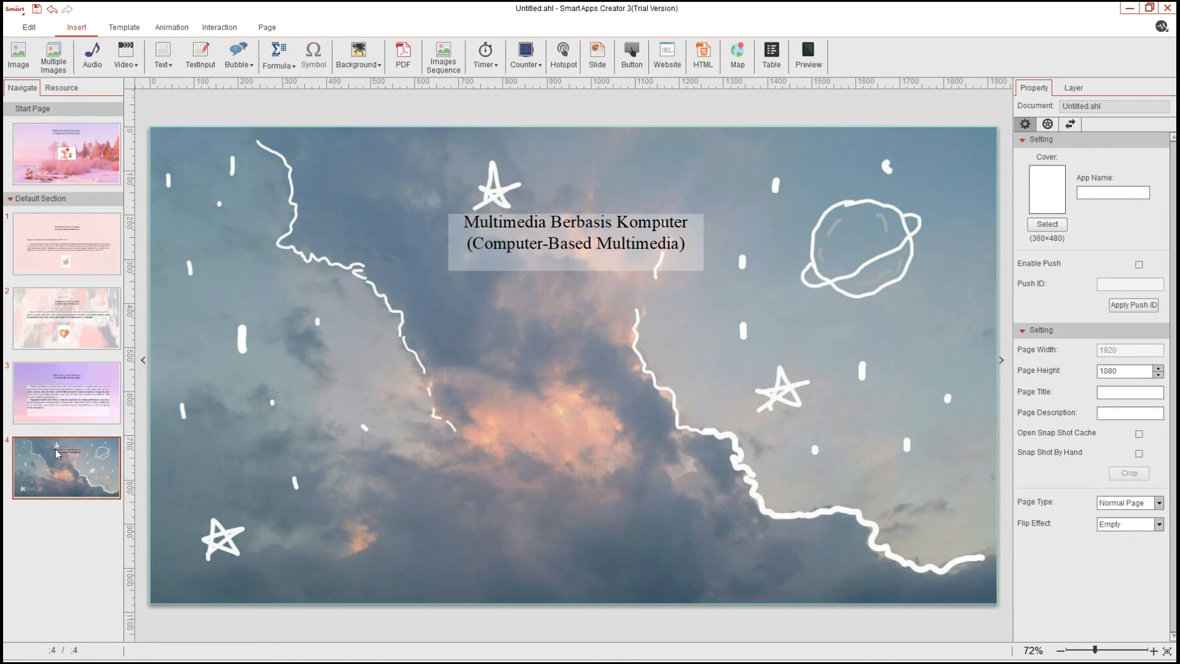
Copy the paragraph box from page 3 onto the fourth page
{"action": "left_click", "coordinate": [92, 393]}
{"action": "left_click", "coordinate": [456, 401]}
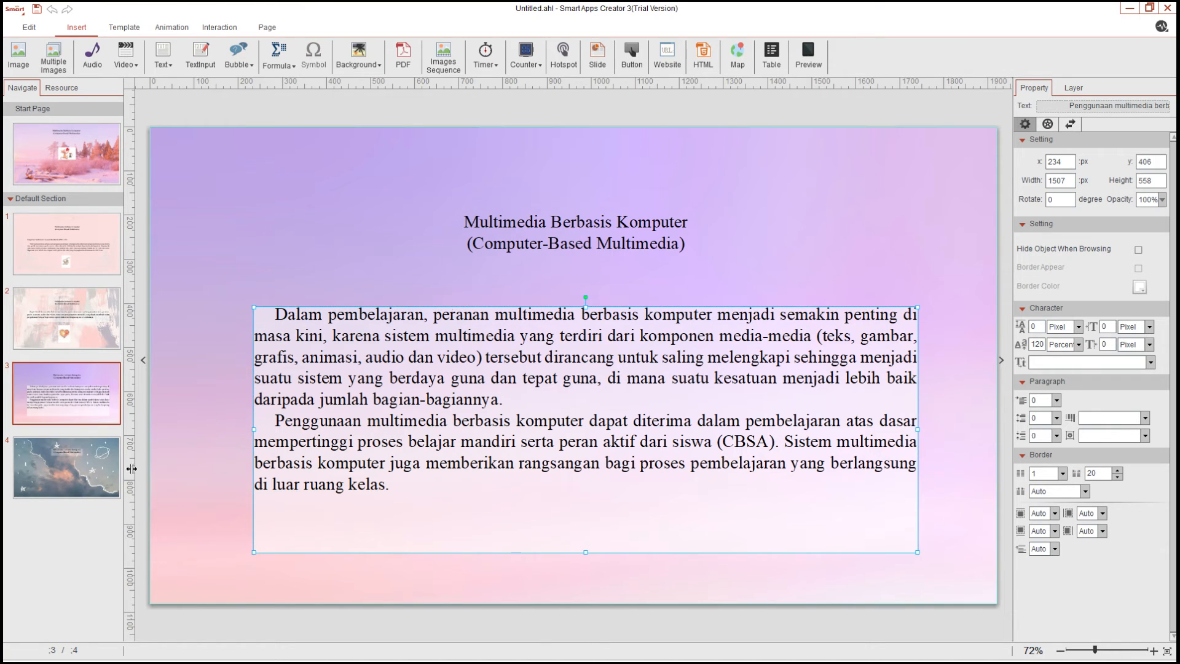
{"action": "left_click", "coordinate": [96, 465]}
{"action": "key", "text": "ctrl+v"}
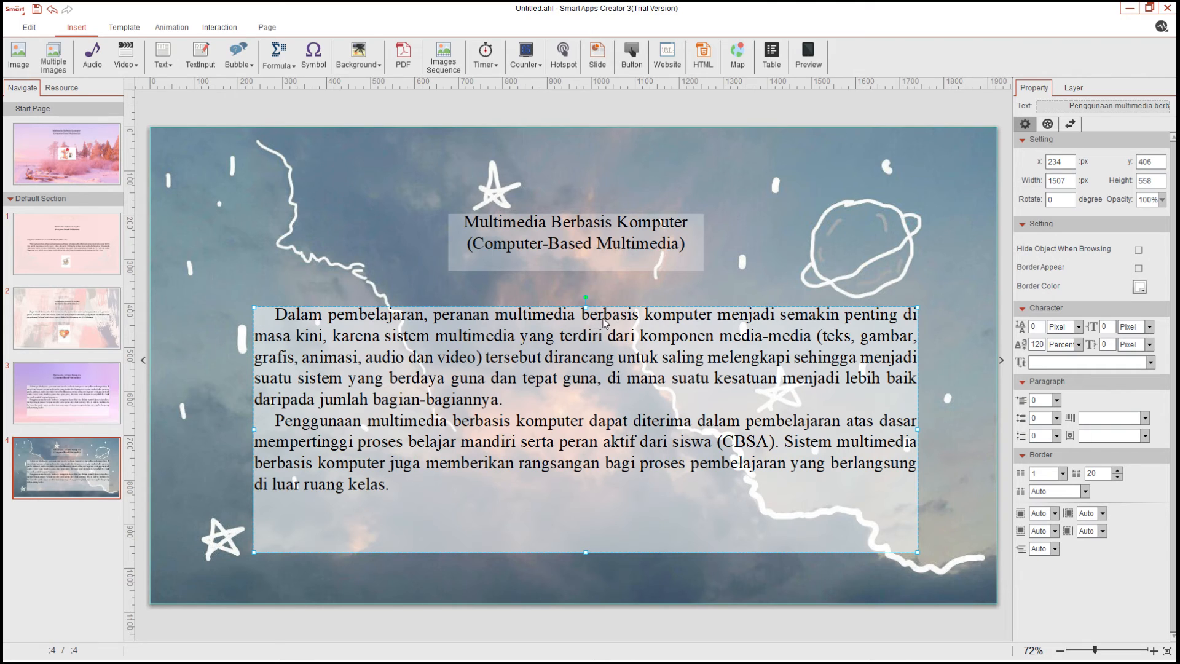
Replace the pasted paragraph with the text beginning 'Ketika pembelajaran dengan menggunakan komputer hanya bertujuan agar pebelajar…'
{"action": "left_click", "coordinate": [557, 399]}
{"action": "key", "text": "ctrl+a"}
{"action": "type", "text": "Ketika pembelajaran dengan menggunakan komputer hanya bertujuan agar pebelajar mendapatkan suasana lain, multimedia yang menggunakan komputer dapat membantu pebelajar melakukan aktivitas pelatihan yang dulunya tidak mungkin dapat dilaksanakan. Suatu \"word processor\" membuat suatu mesin ketik yang dapat mengubah dan memformat kembali halaman-halaman yang diinginkan, dan \"spreadsheet\" membuat sebuah kertas tabel yang dapat menghitung angka-angka, dan juga membuat kegunaannya menjadi memungkinkan bekerja lebih cepat dan mudah. Bagaimanapun juga, penggunaan \"link\" (jaringan) merupakan bagian penting dalam multimedia yang membuat para pebelajar dapat berinteraksi dengan informasi-informasi yang ada dengan cara yang benar-benar baru."}
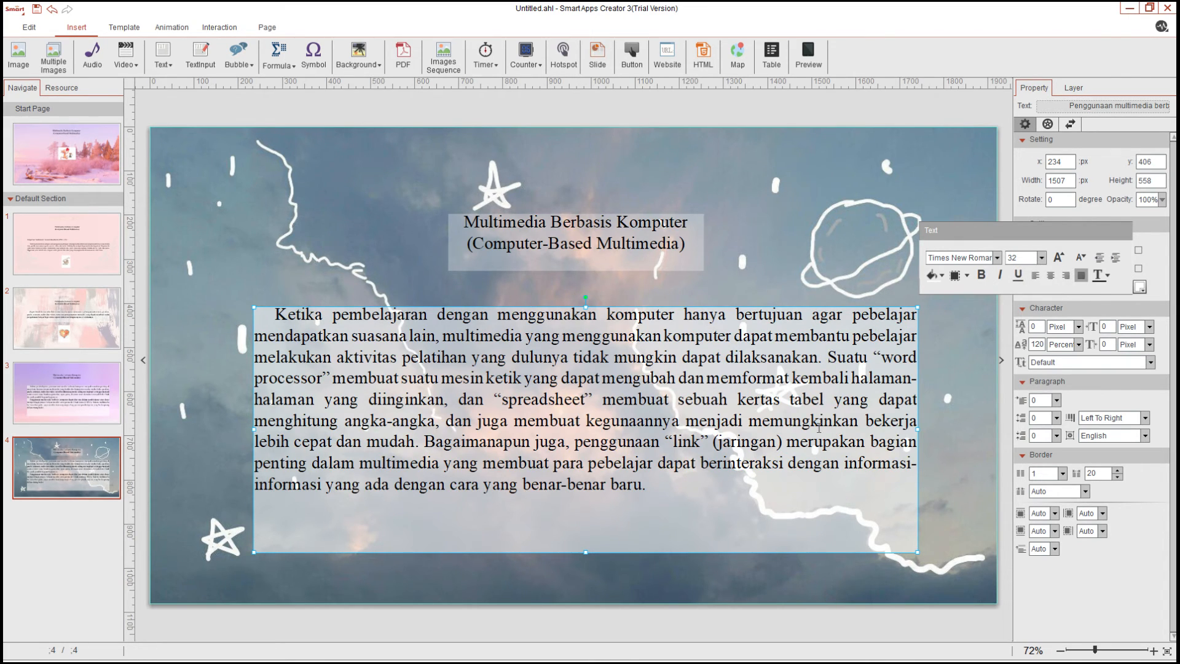
Left-align the whole paragraph text on the fourth page
{"action": "left_click", "coordinate": [829, 356]}
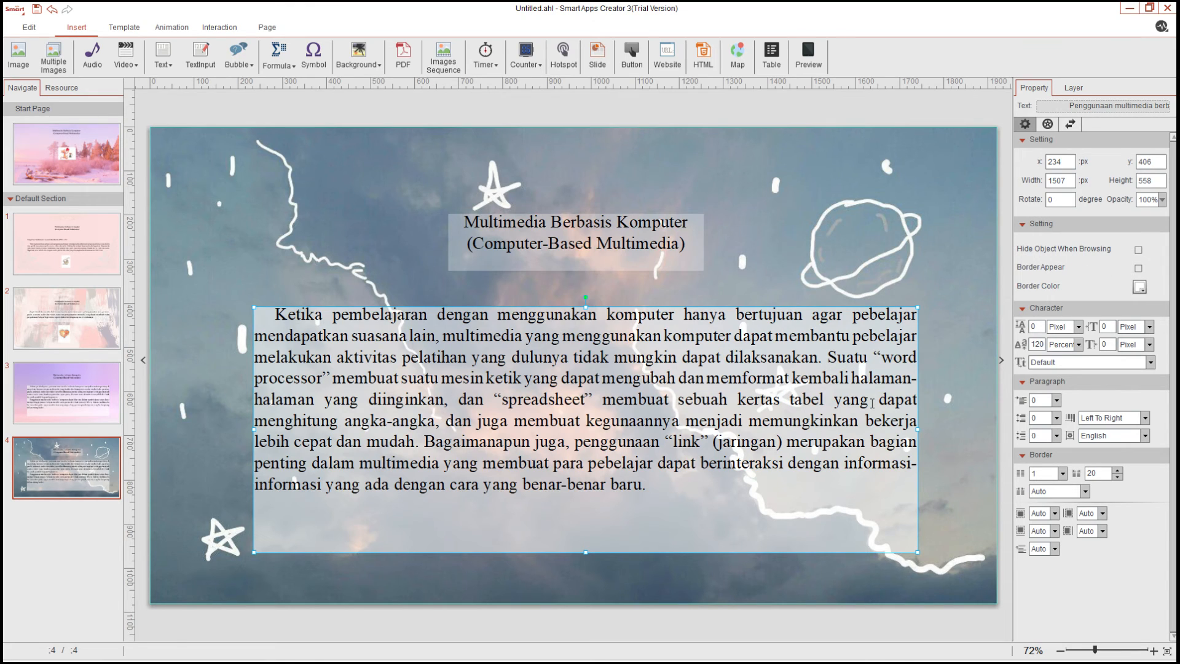
{"action": "key", "text": "ctrl+a"}
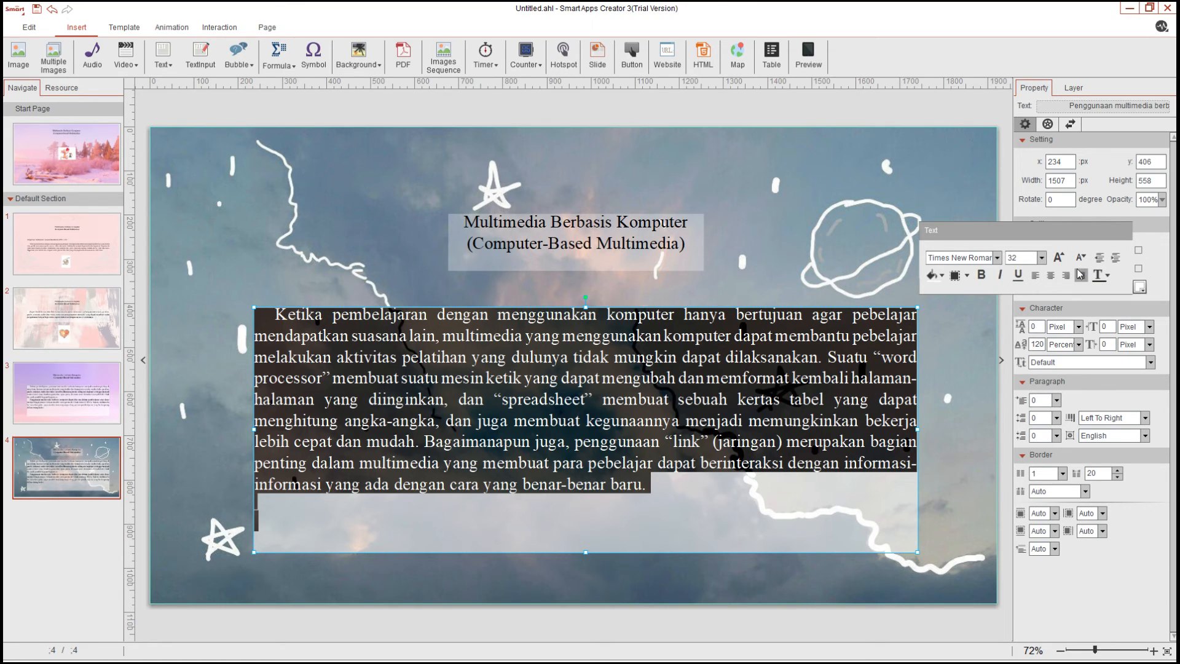
{"action": "left_click", "coordinate": [1039, 276]}
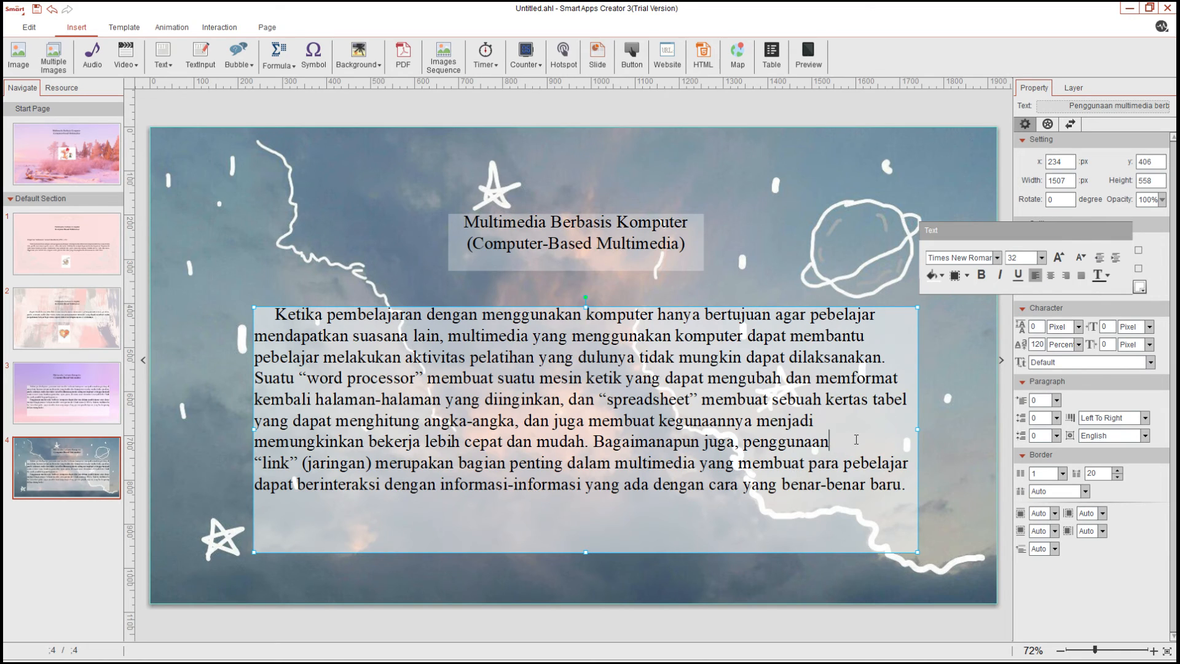
{"action": "left_click", "coordinate": [824, 288]}
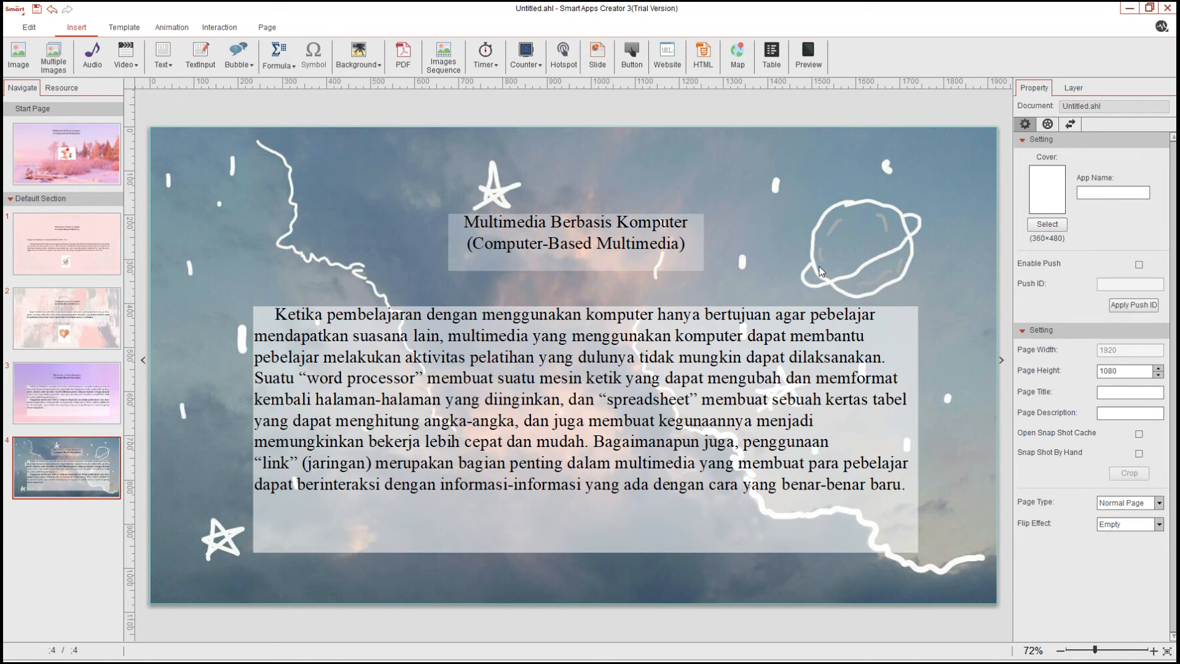
Preview the app starting from the start page
{"action": "left_click", "coordinate": [71, 157]}
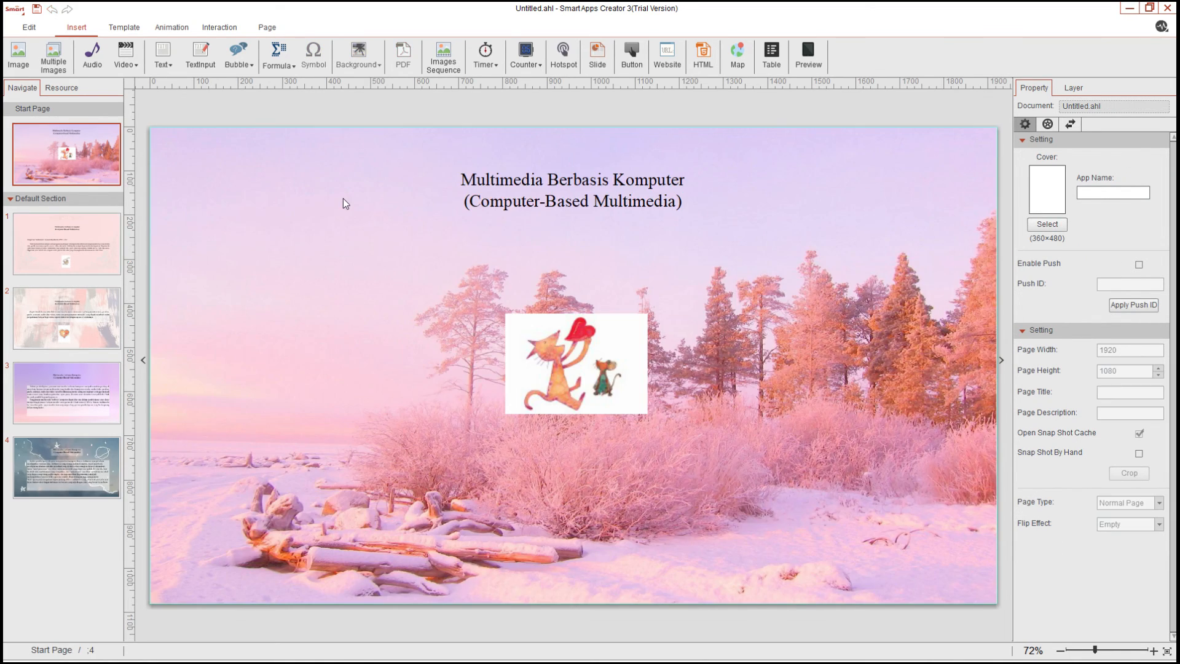
{"action": "left_click", "coordinate": [809, 57]}
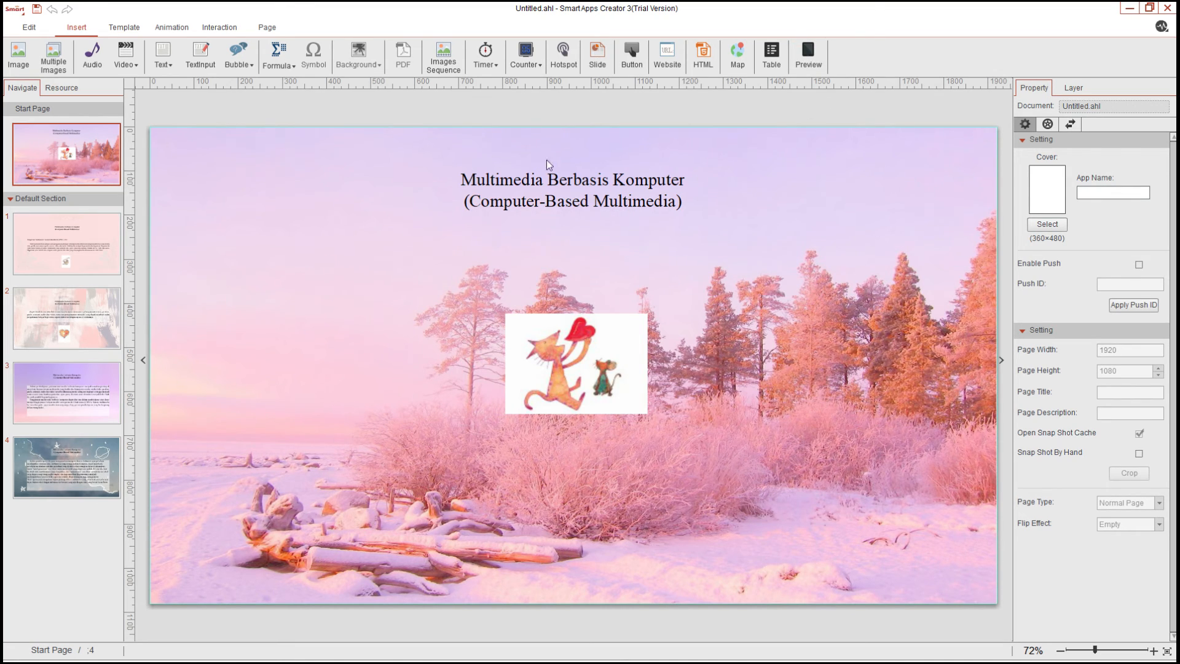